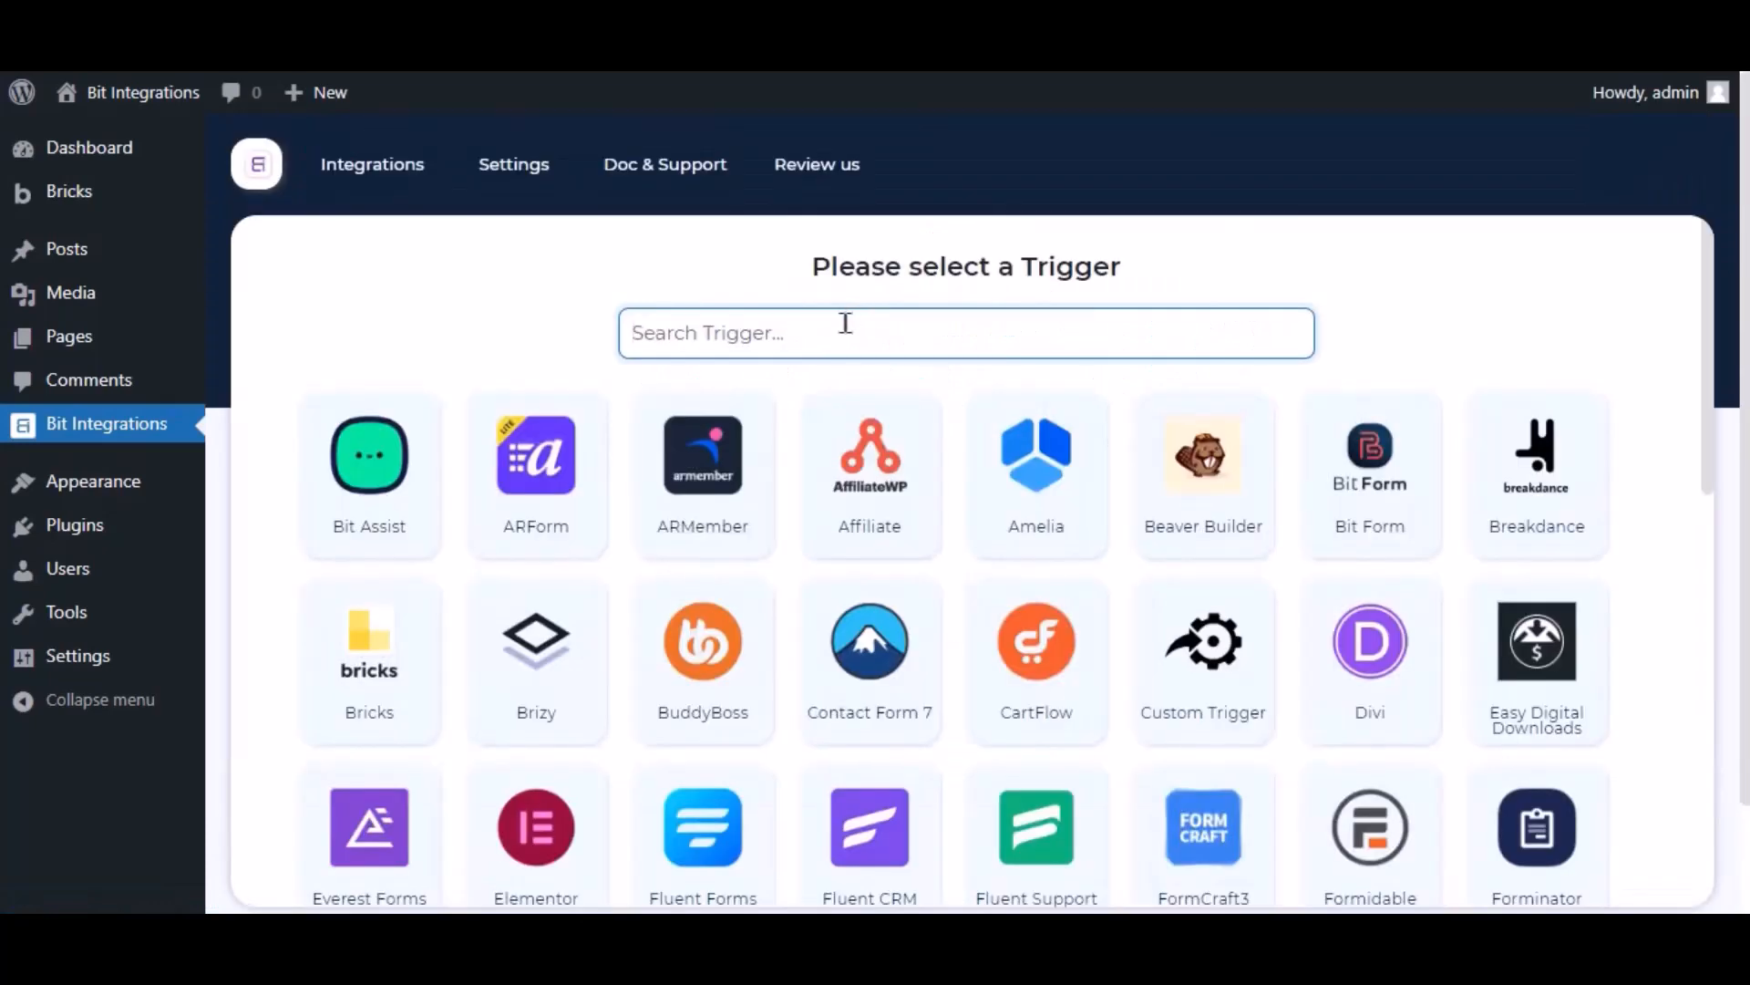
Step: Search 'bricks', choose Bricks as the trigger, and check its form list without picking one
{"action": "type", "text": "bricks"}
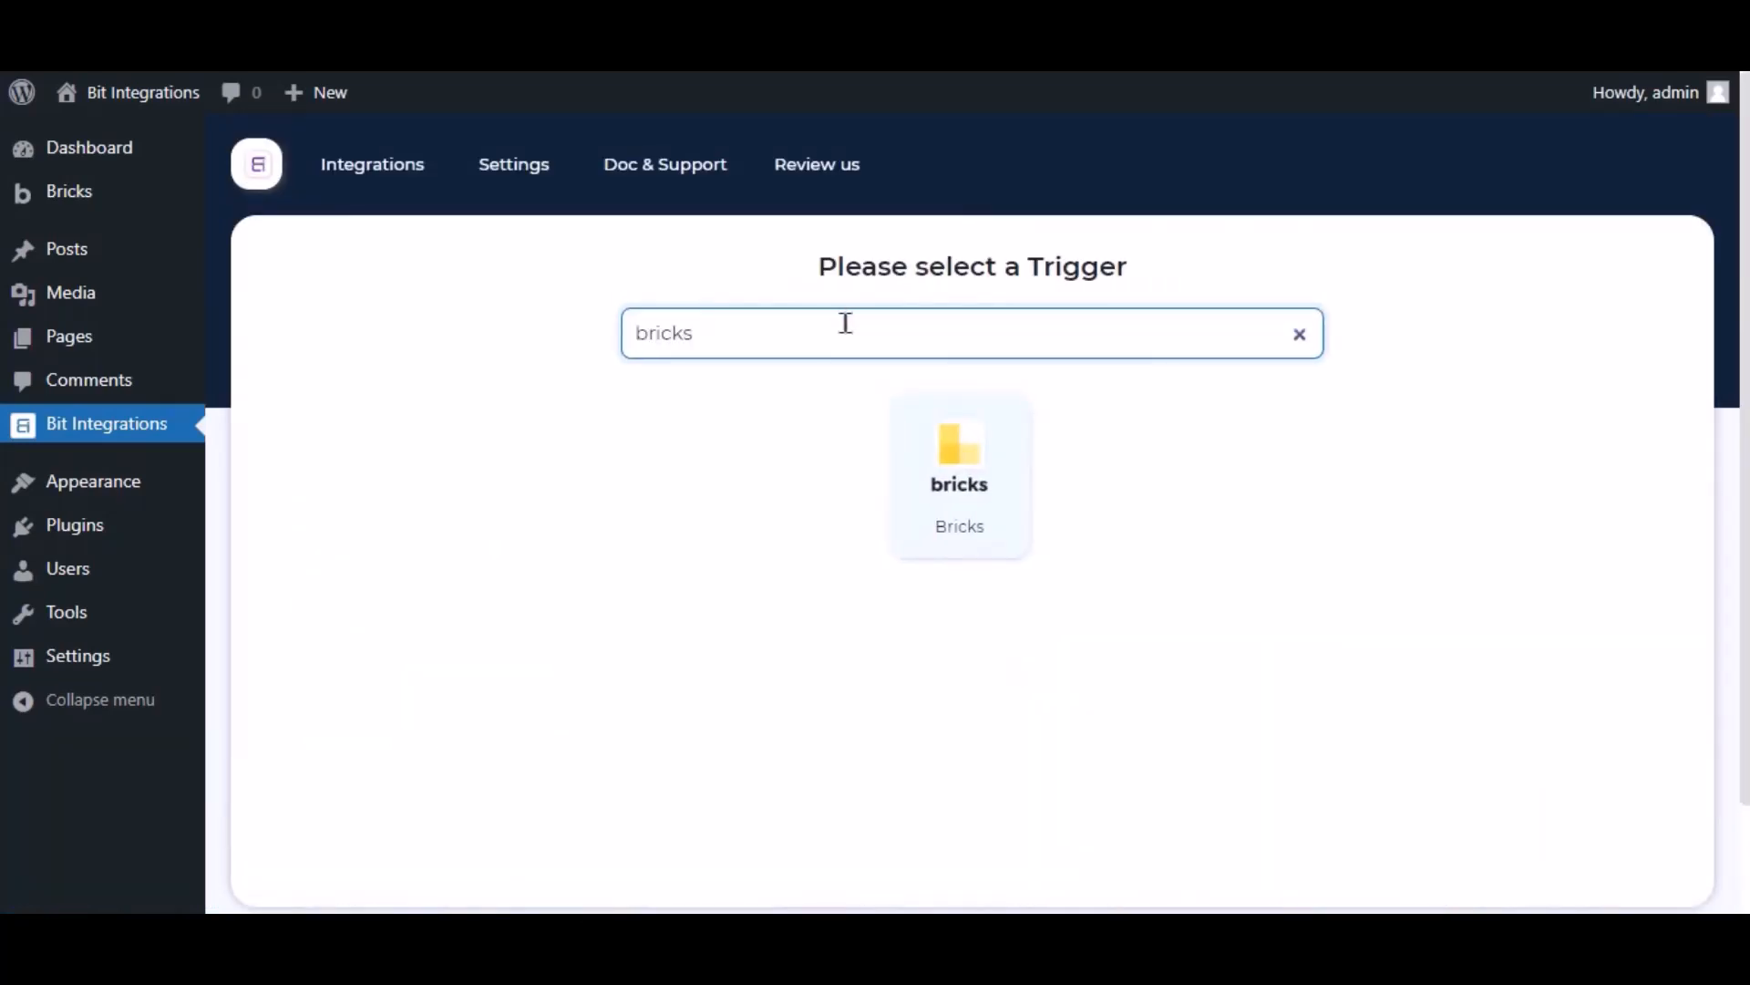
{"action": "left_click", "coordinate": [916, 443]}
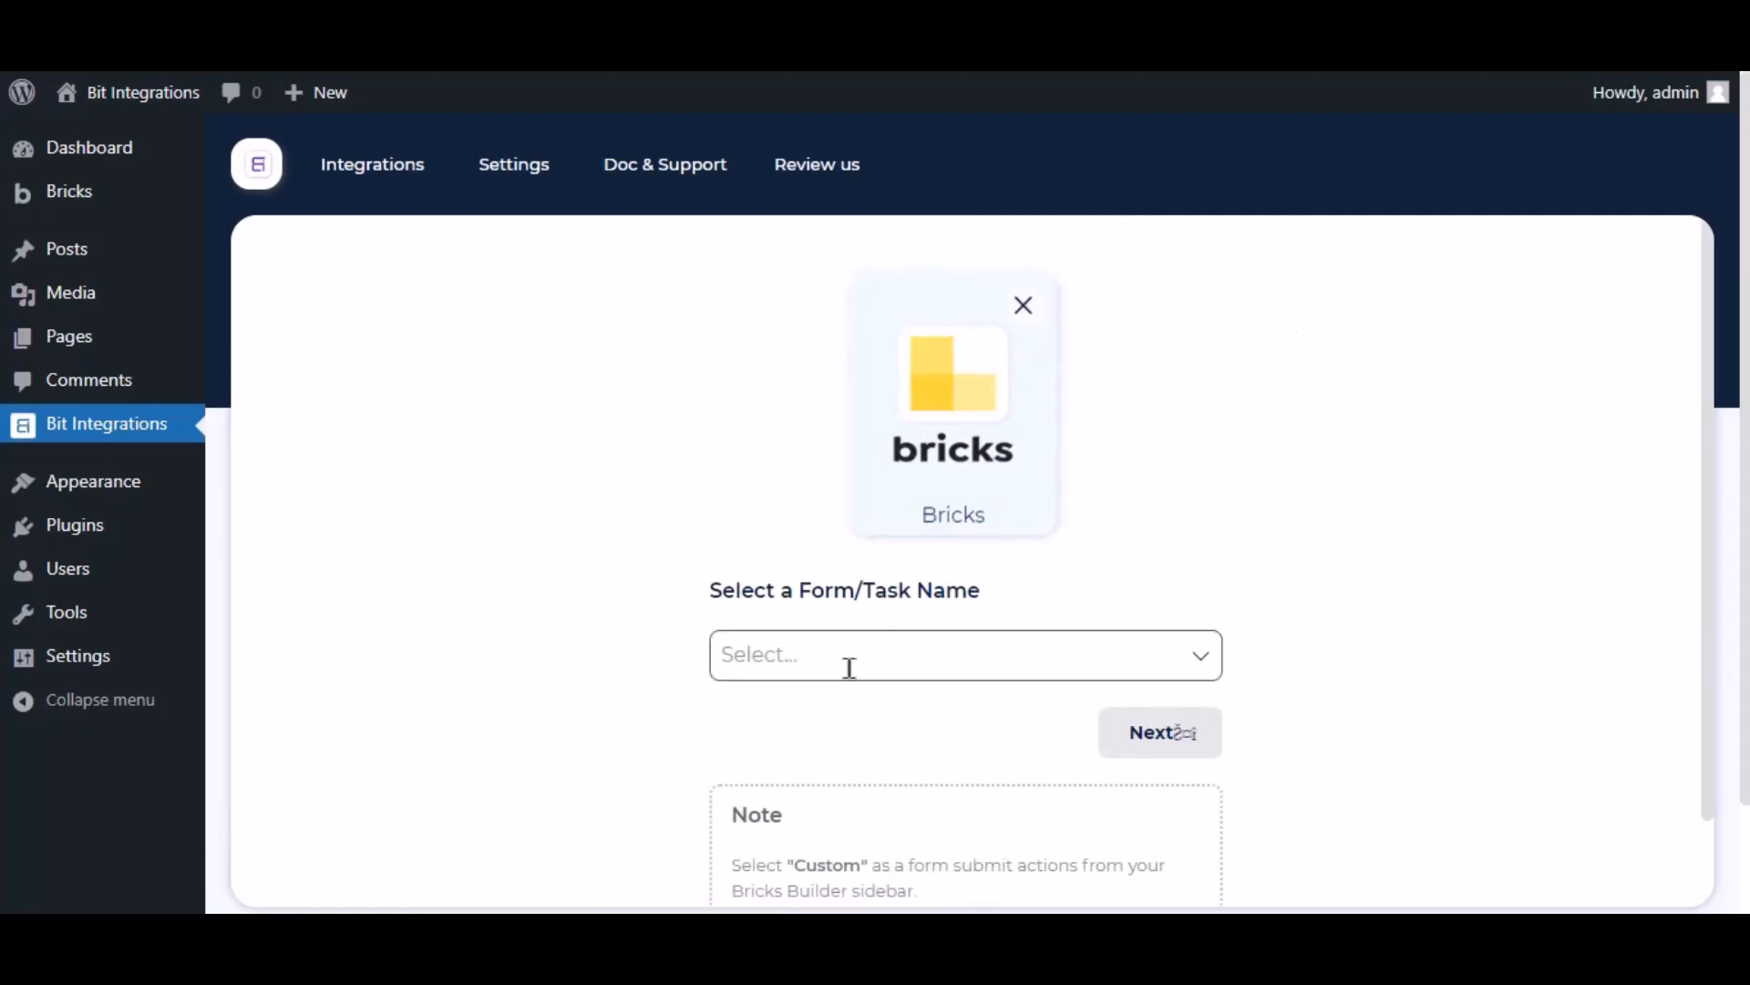
{"action": "left_click", "coordinate": [848, 675]}
{"action": "left_click", "coordinate": [647, 626]}
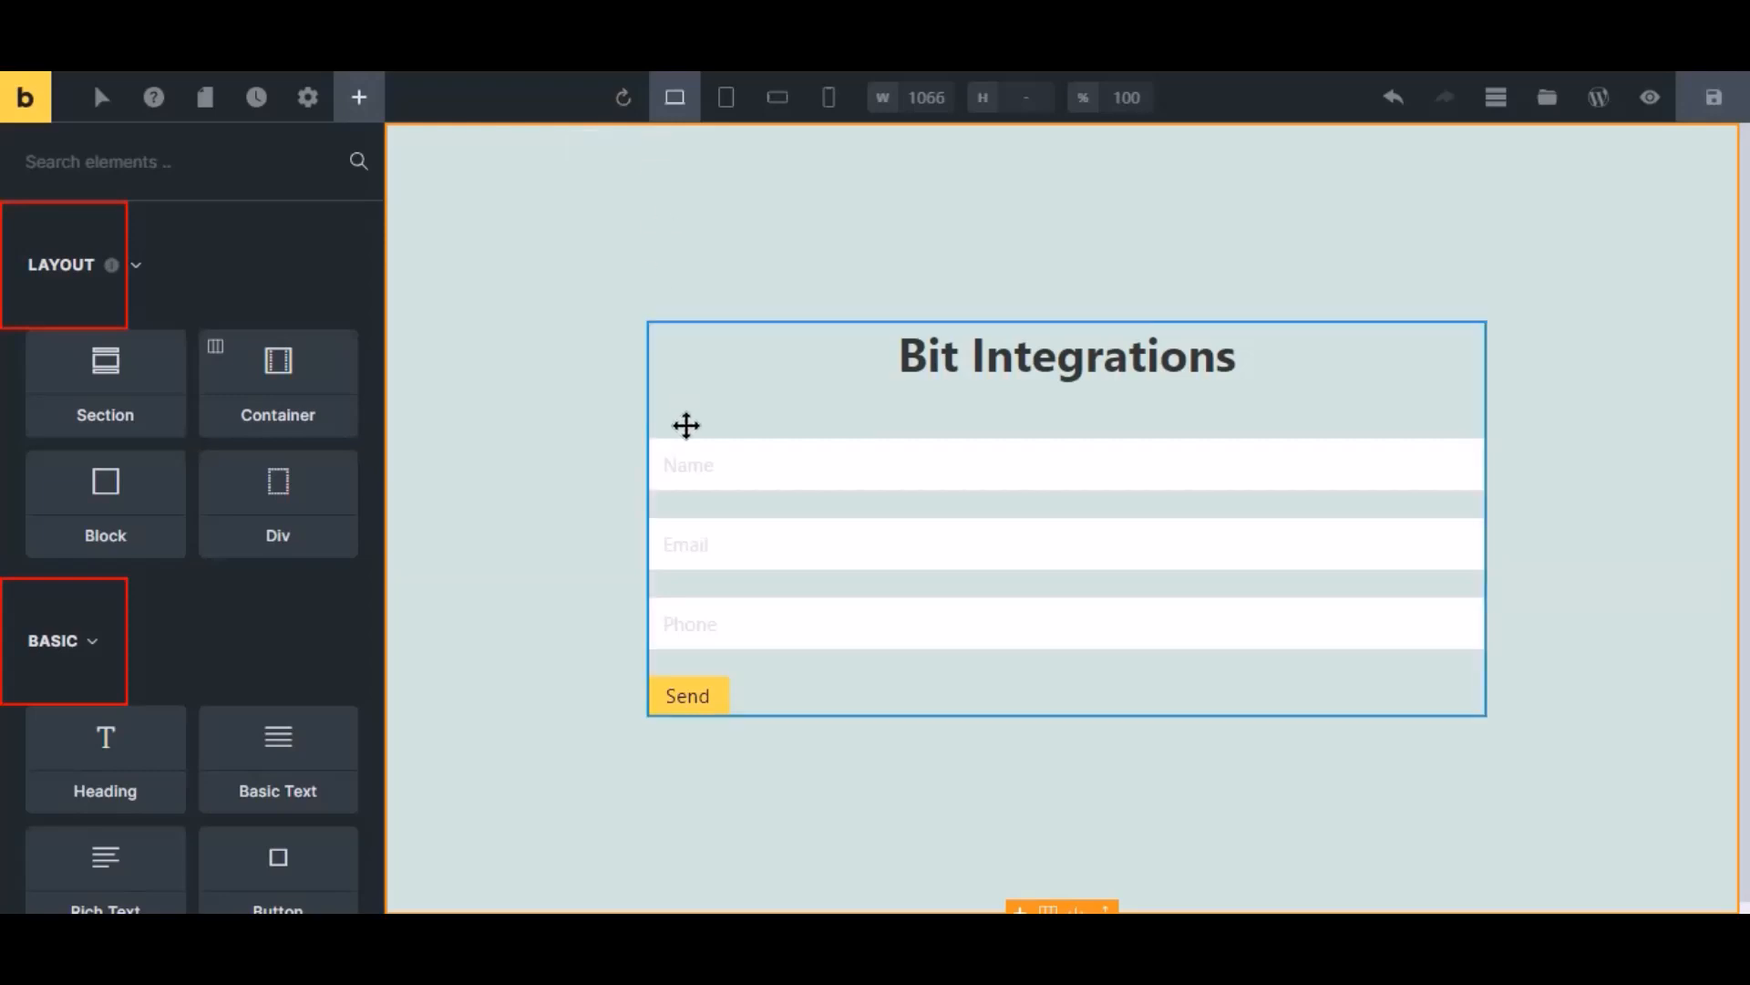
Step: Set the Bricks contact form's after-submit action to Custom and save the page
{"action": "left_click", "coordinate": [728, 524]}
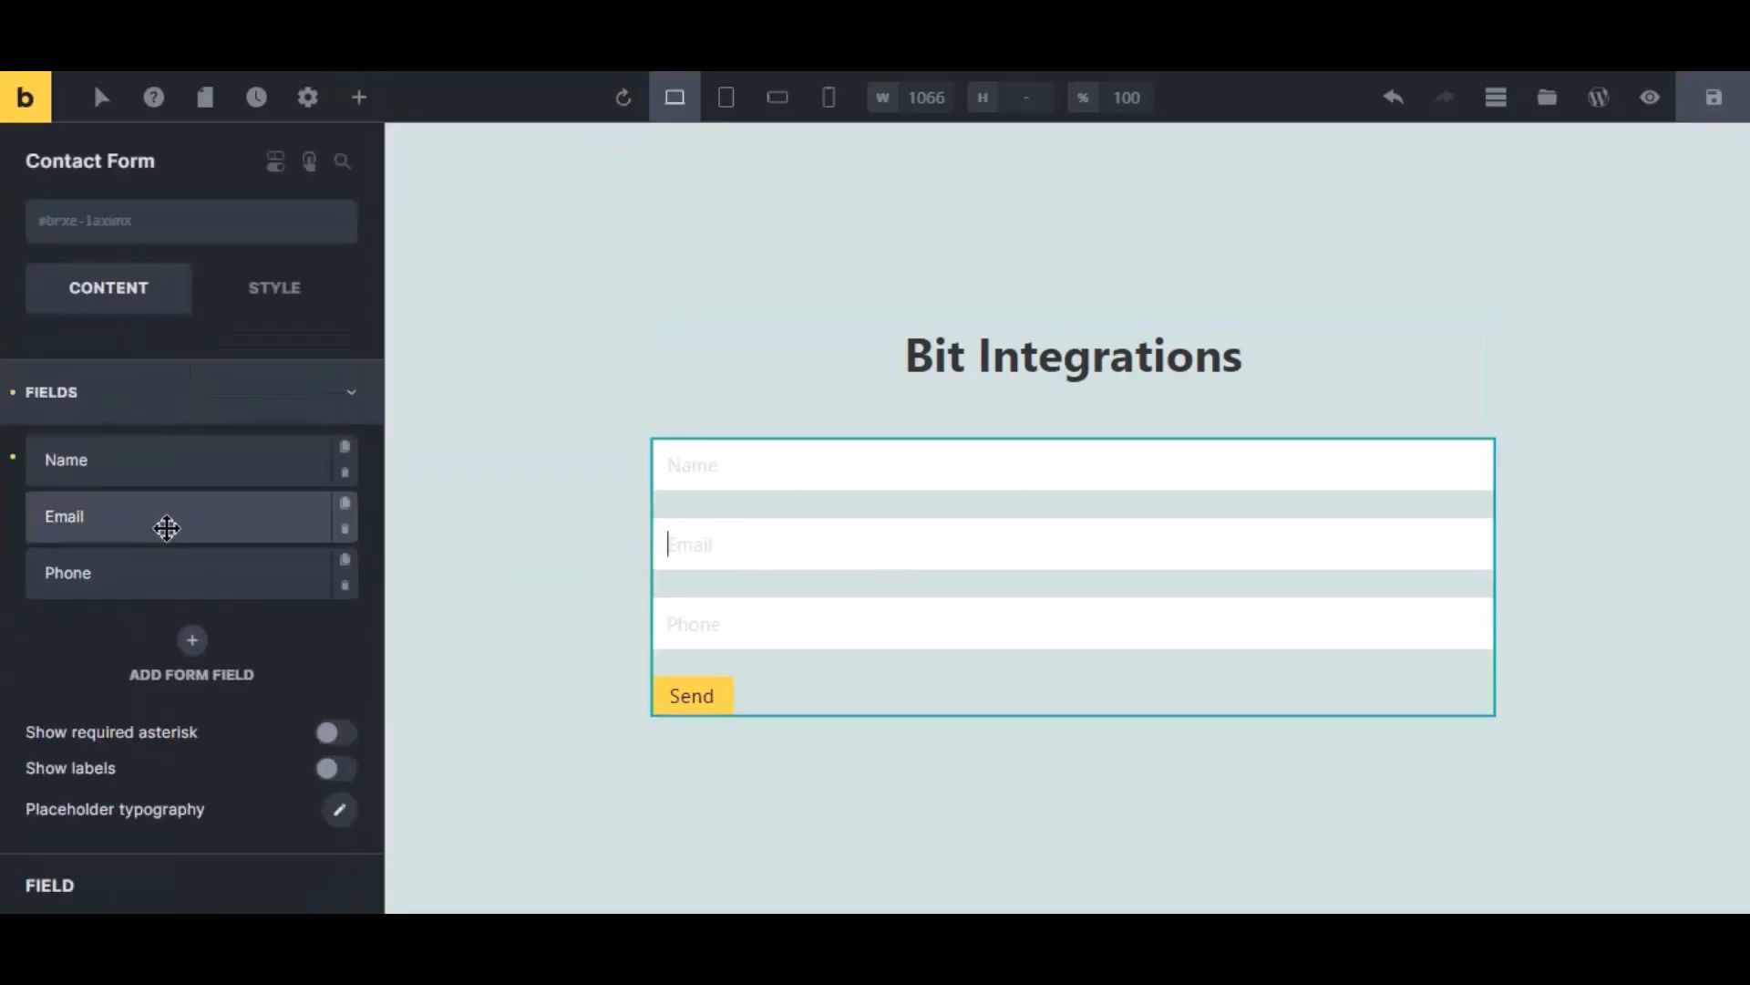
{"action": "left_click", "coordinate": [102, 412]}
{"action": "left_click", "coordinate": [105, 526]}
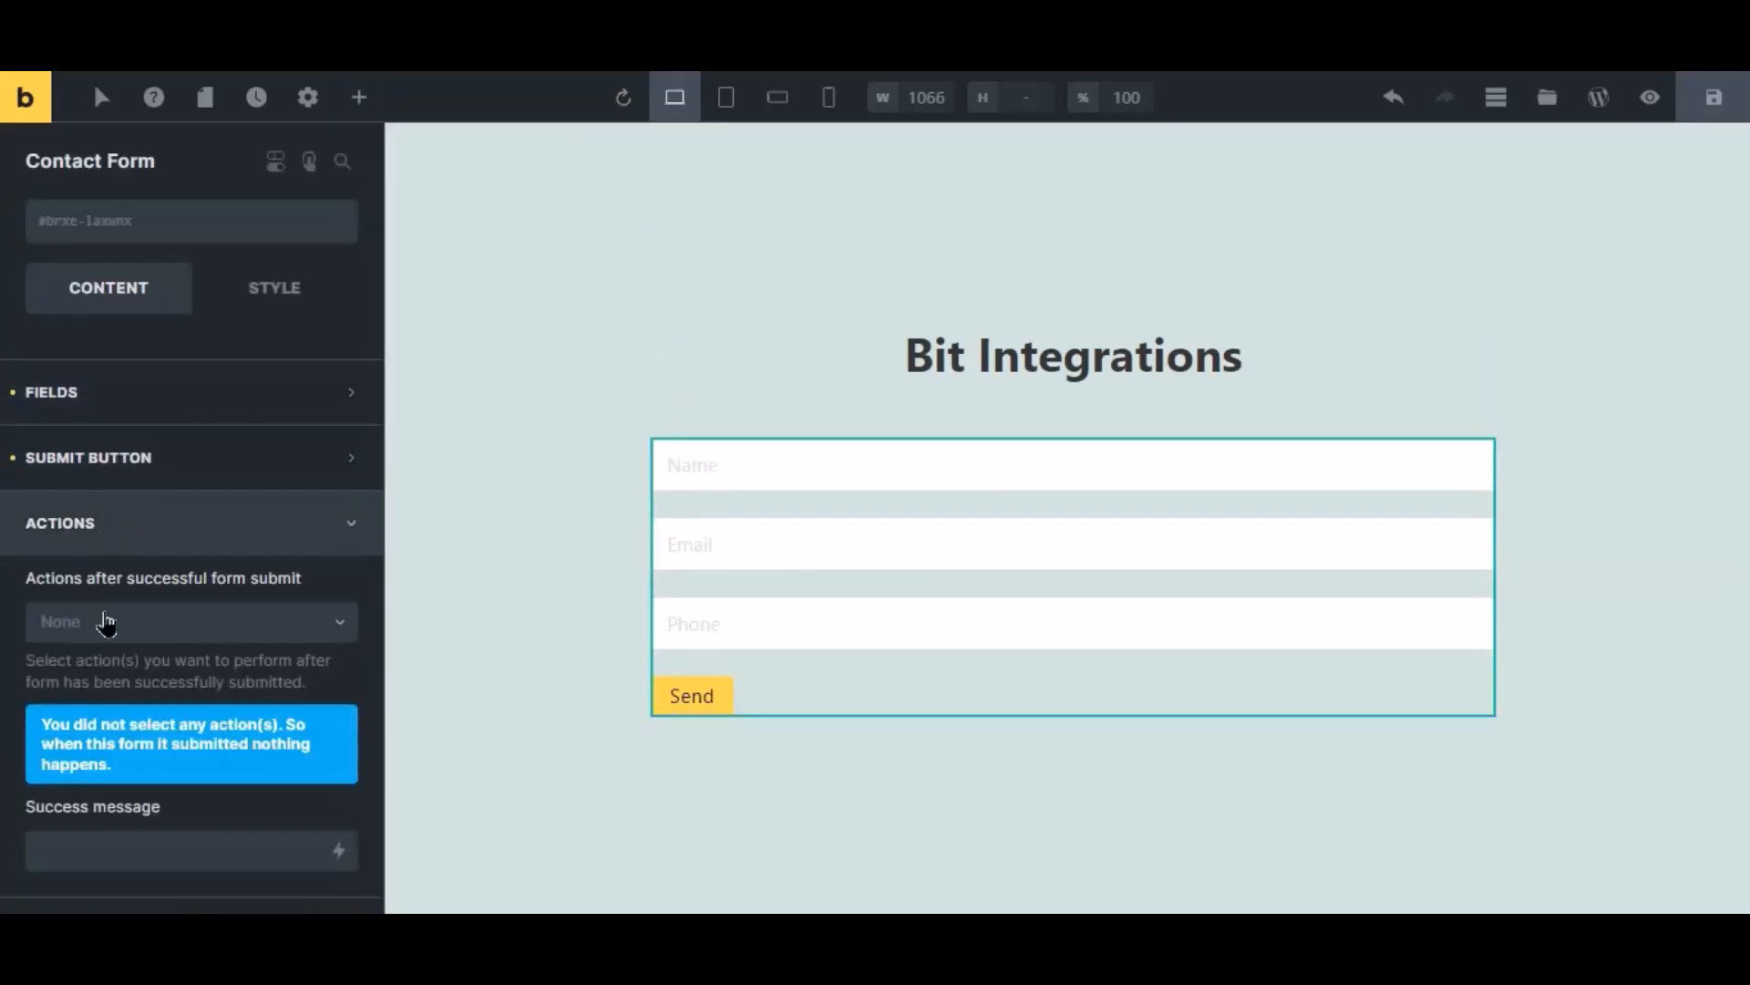
{"action": "left_click", "coordinate": [110, 624]}
{"action": "left_click", "coordinate": [86, 666]}
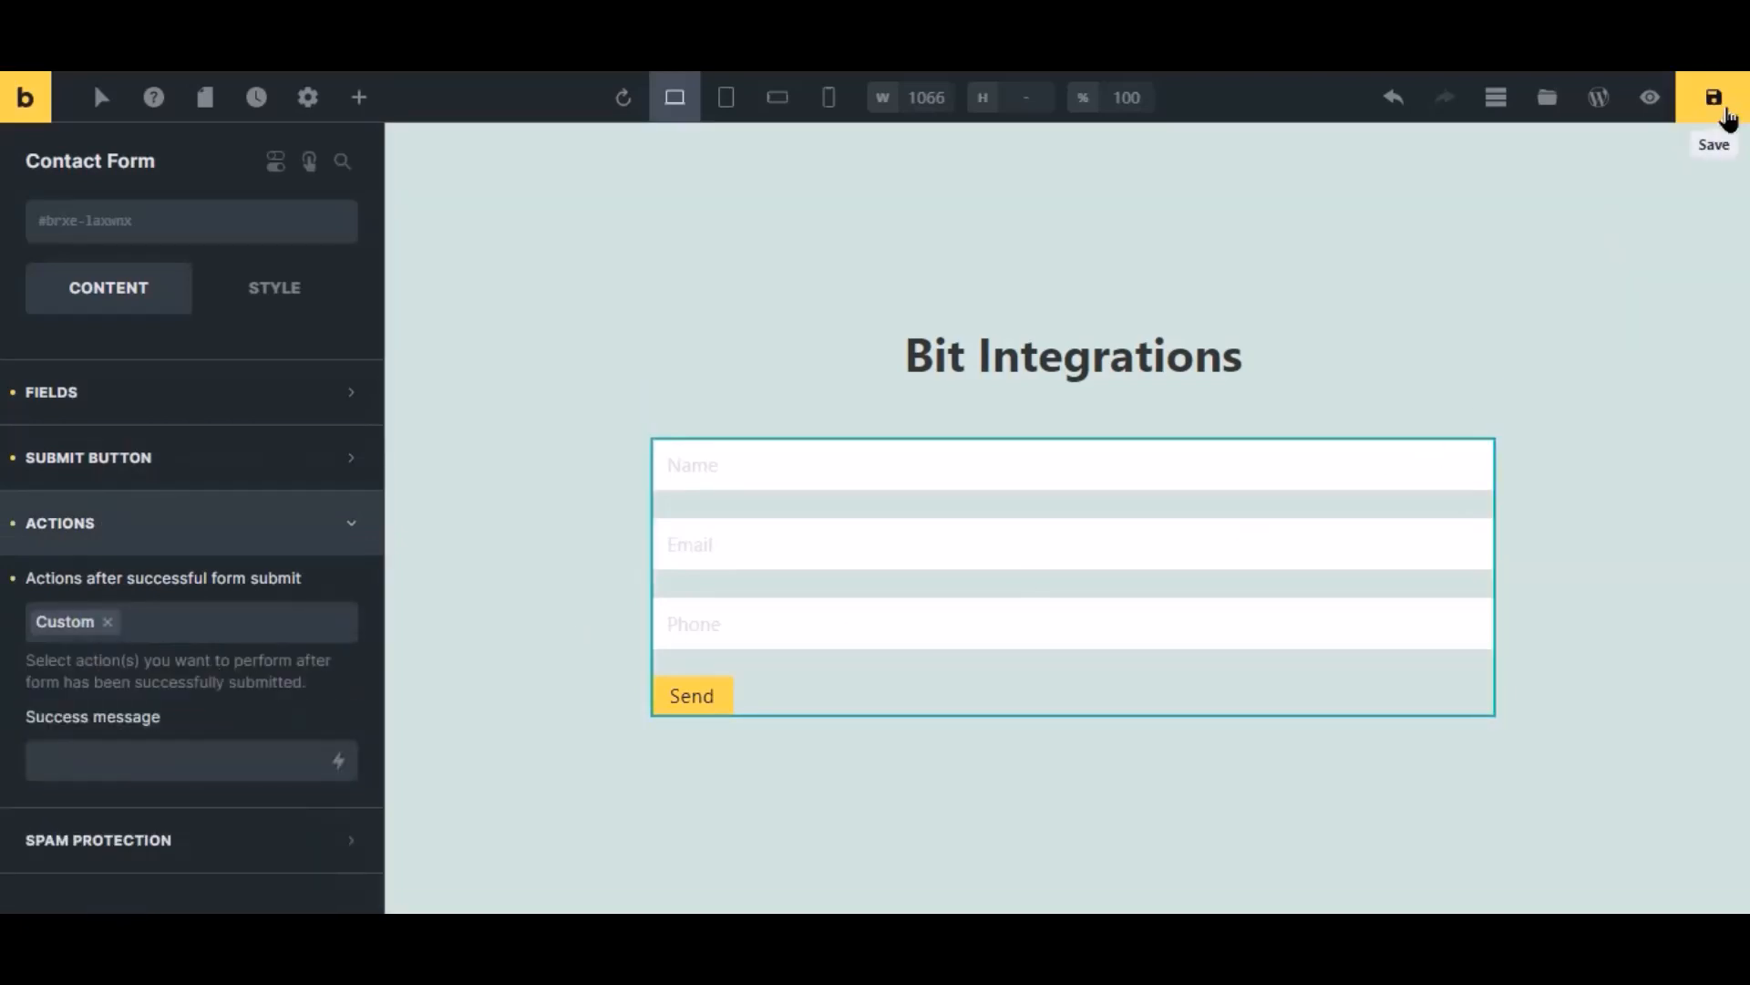
{"action": "left_click", "coordinate": [1716, 103]}
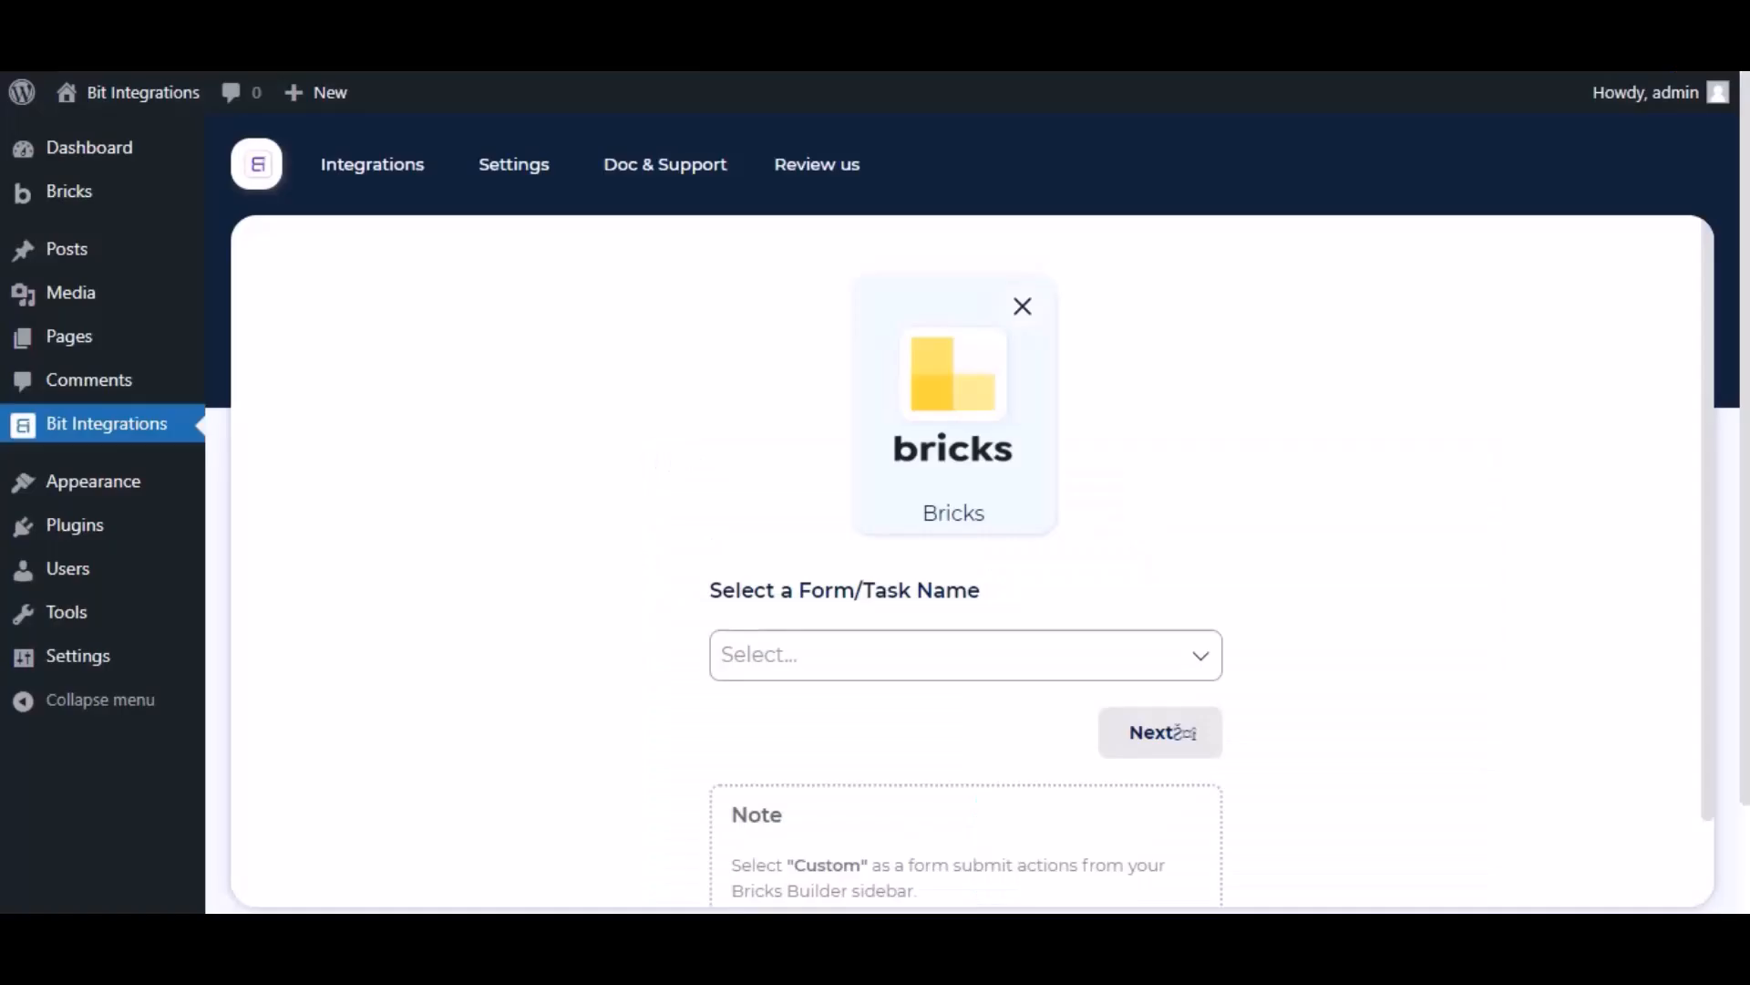
Step: Choose Contact Form as the Bricks trigger form and continue to the action choice
{"action": "scroll", "coordinate": [812, 535], "scroll_direction": "down", "scroll_amount": 2}
{"action": "left_click", "coordinate": [812, 531]}
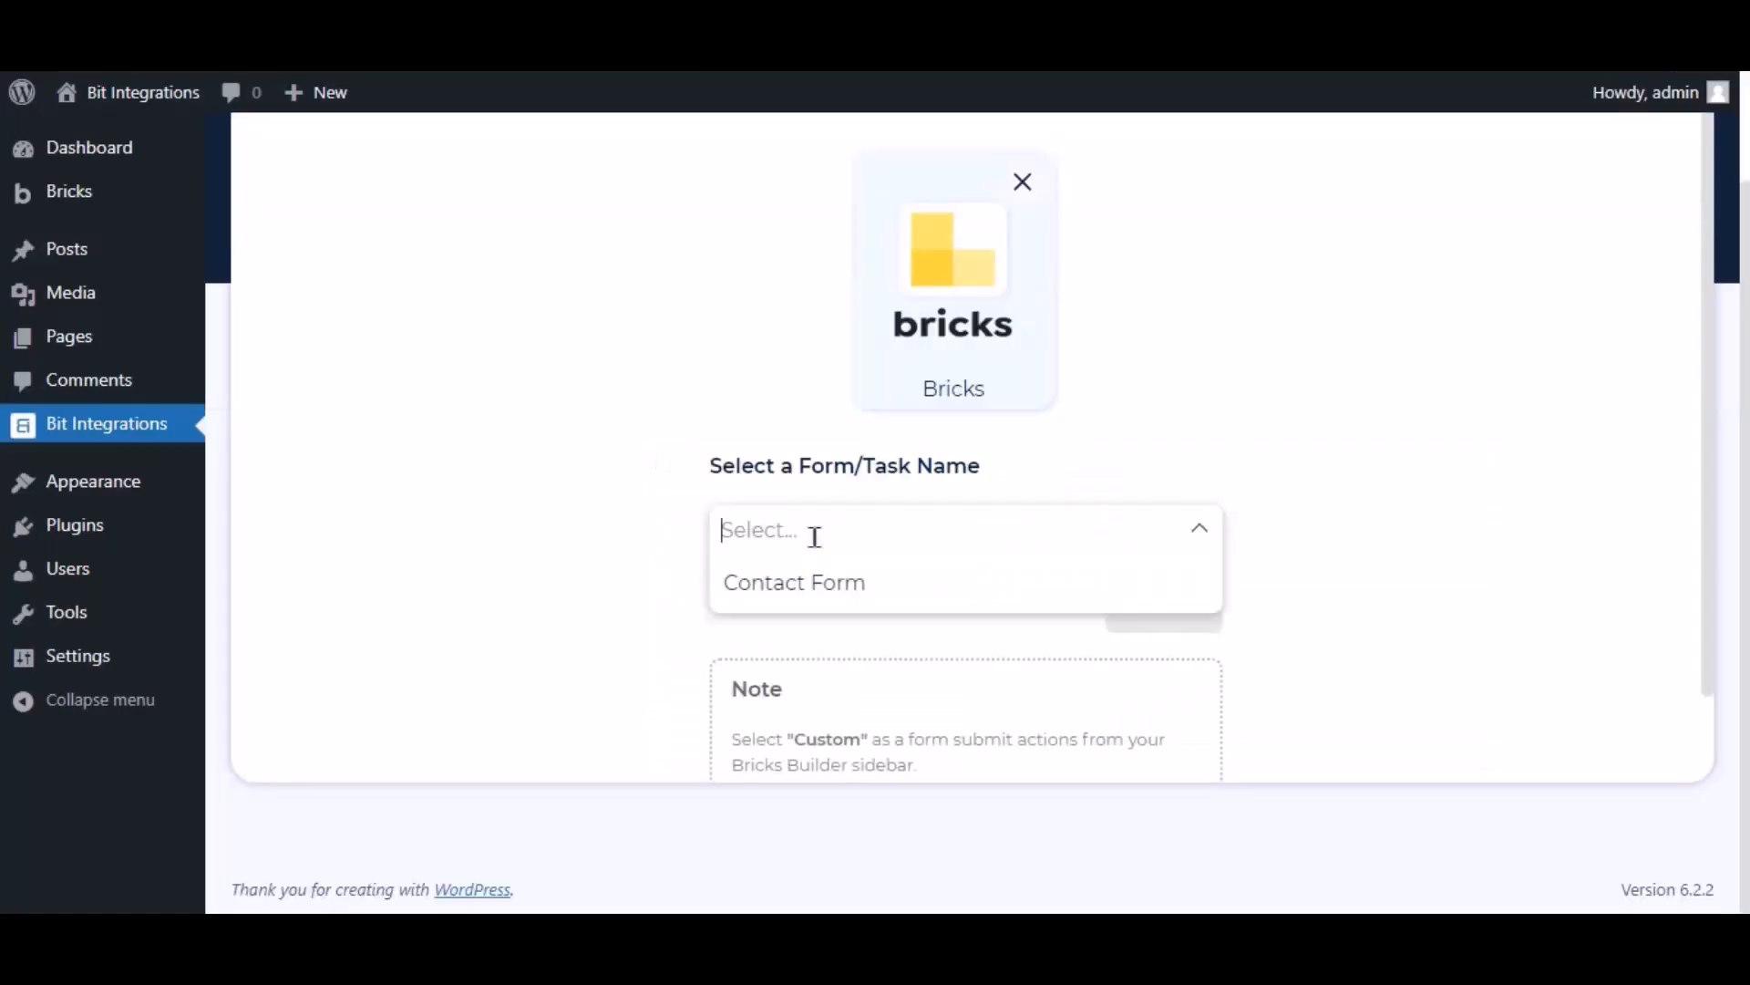
{"action": "left_click", "coordinate": [812, 591]}
{"action": "left_click", "coordinate": [1153, 627]}
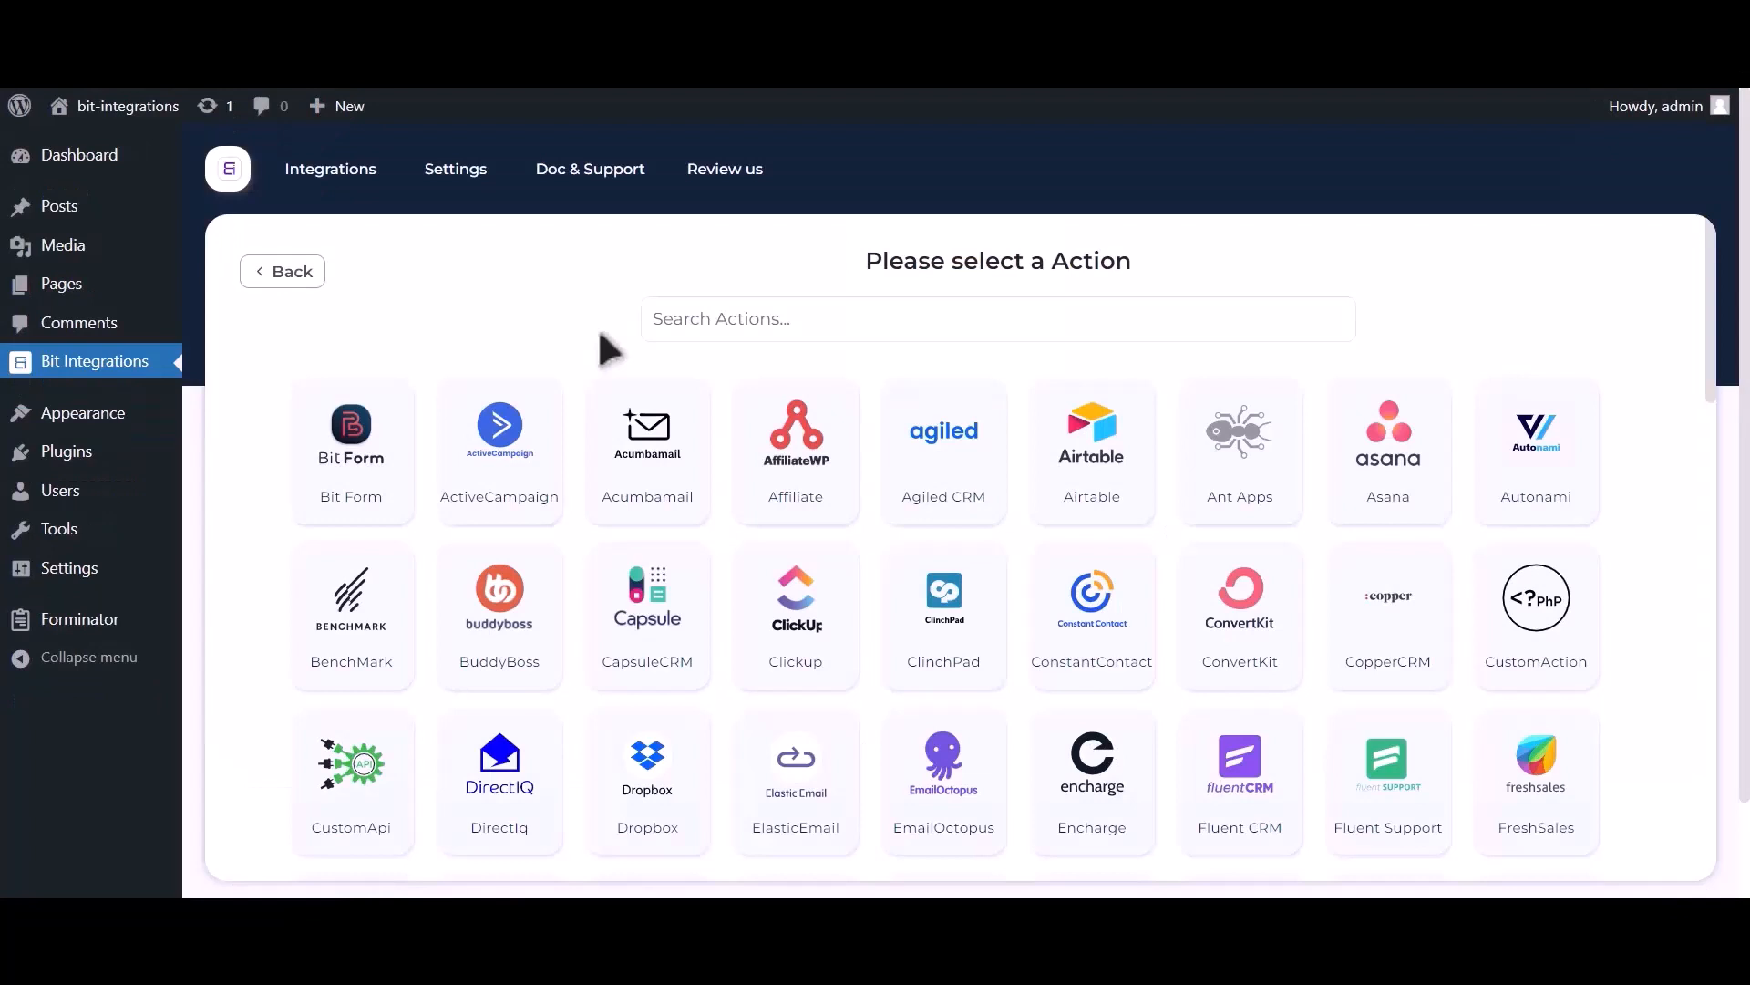
Step: Add Zoom as the integration action and follow its 'Get Zoom client id and secret' link
{"action": "left_click", "coordinate": [857, 335]}
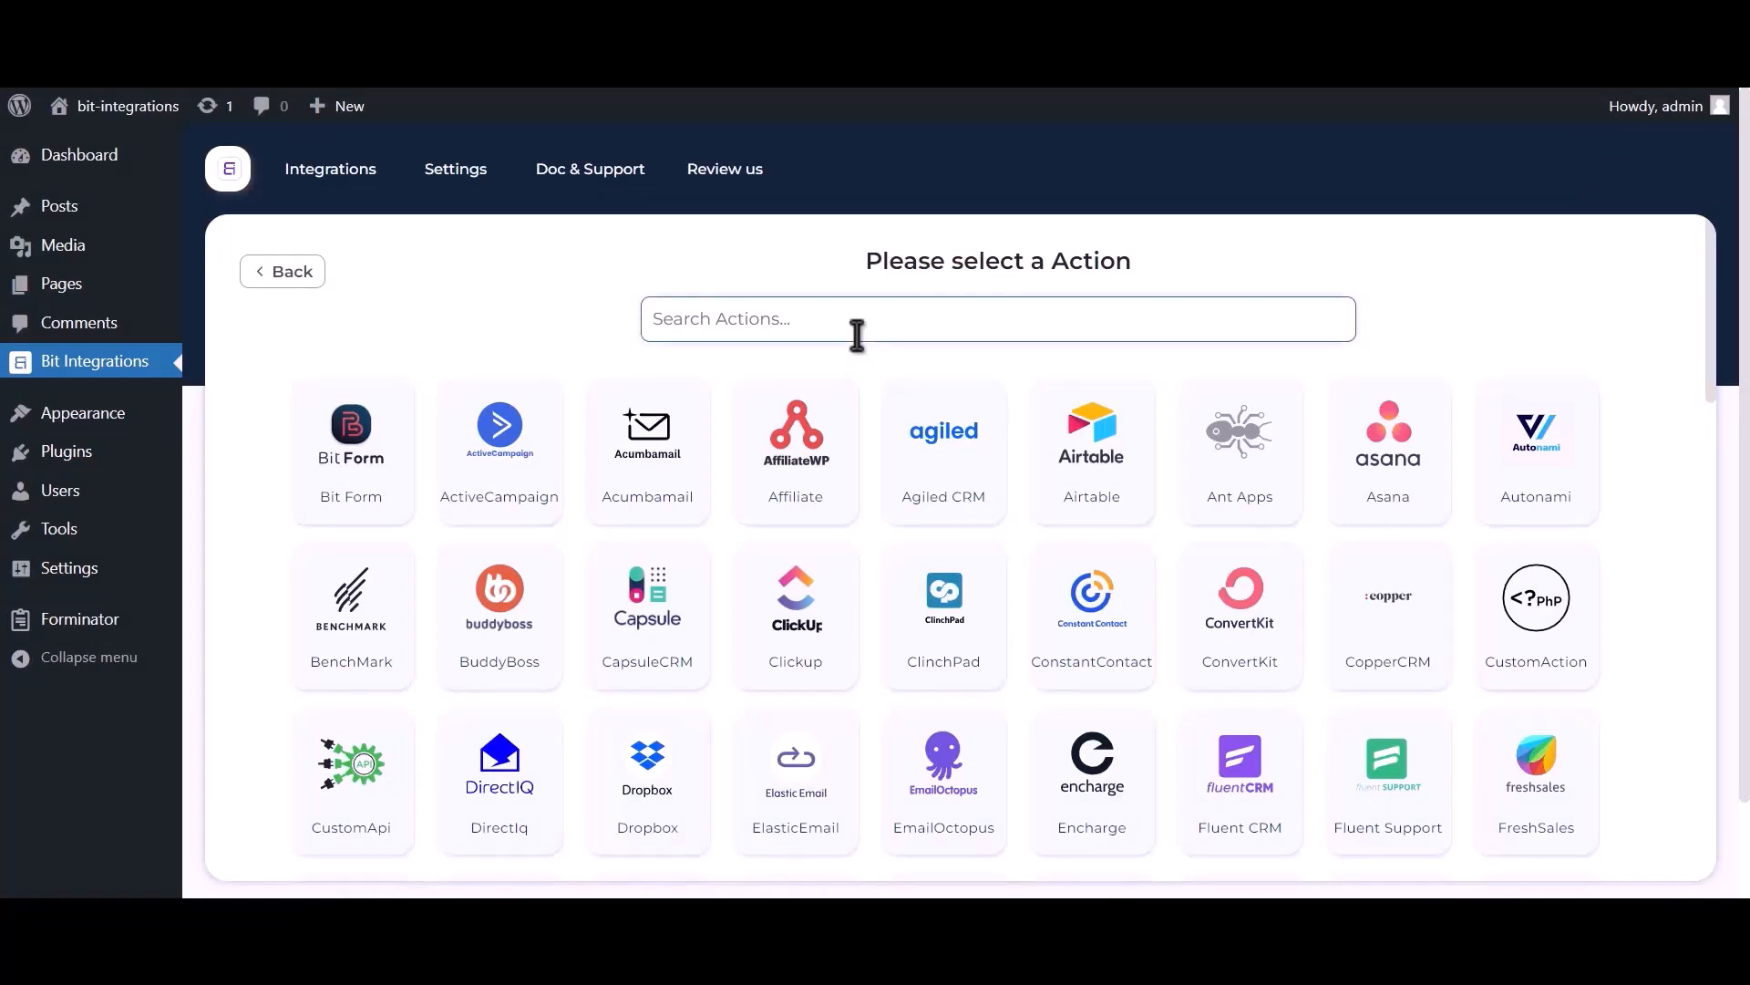
{"action": "type", "text": "zoom"}
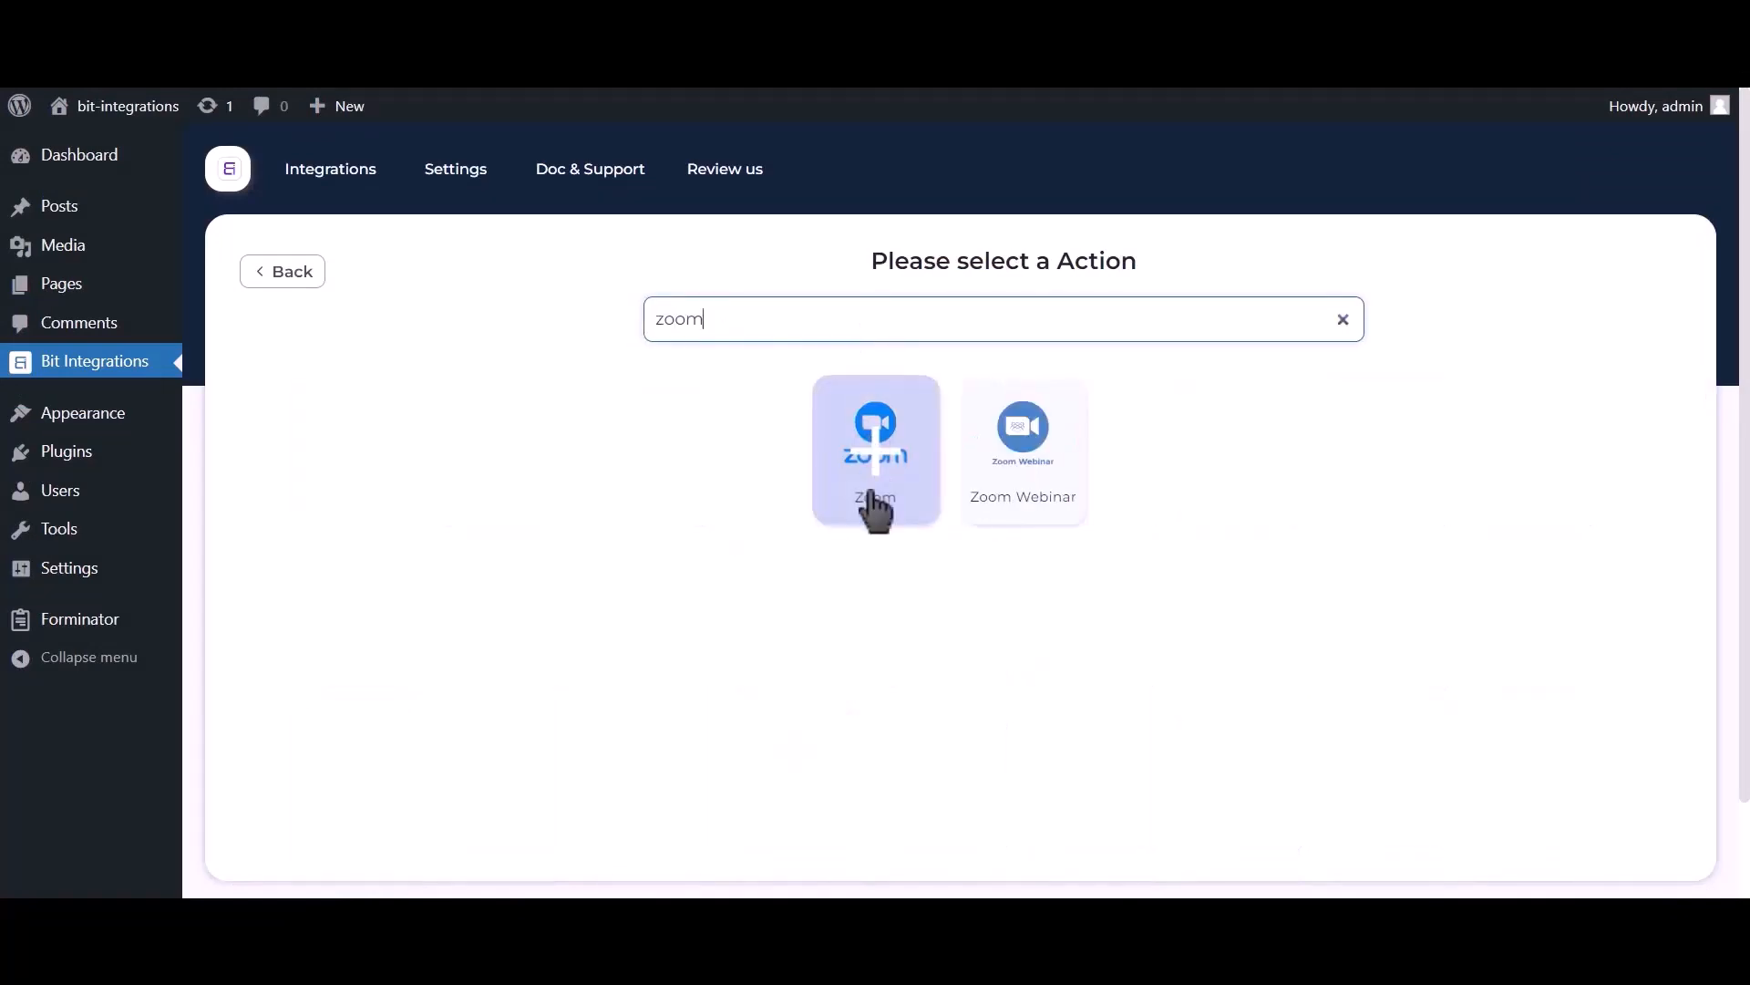
{"action": "left_click", "coordinate": [881, 503]}
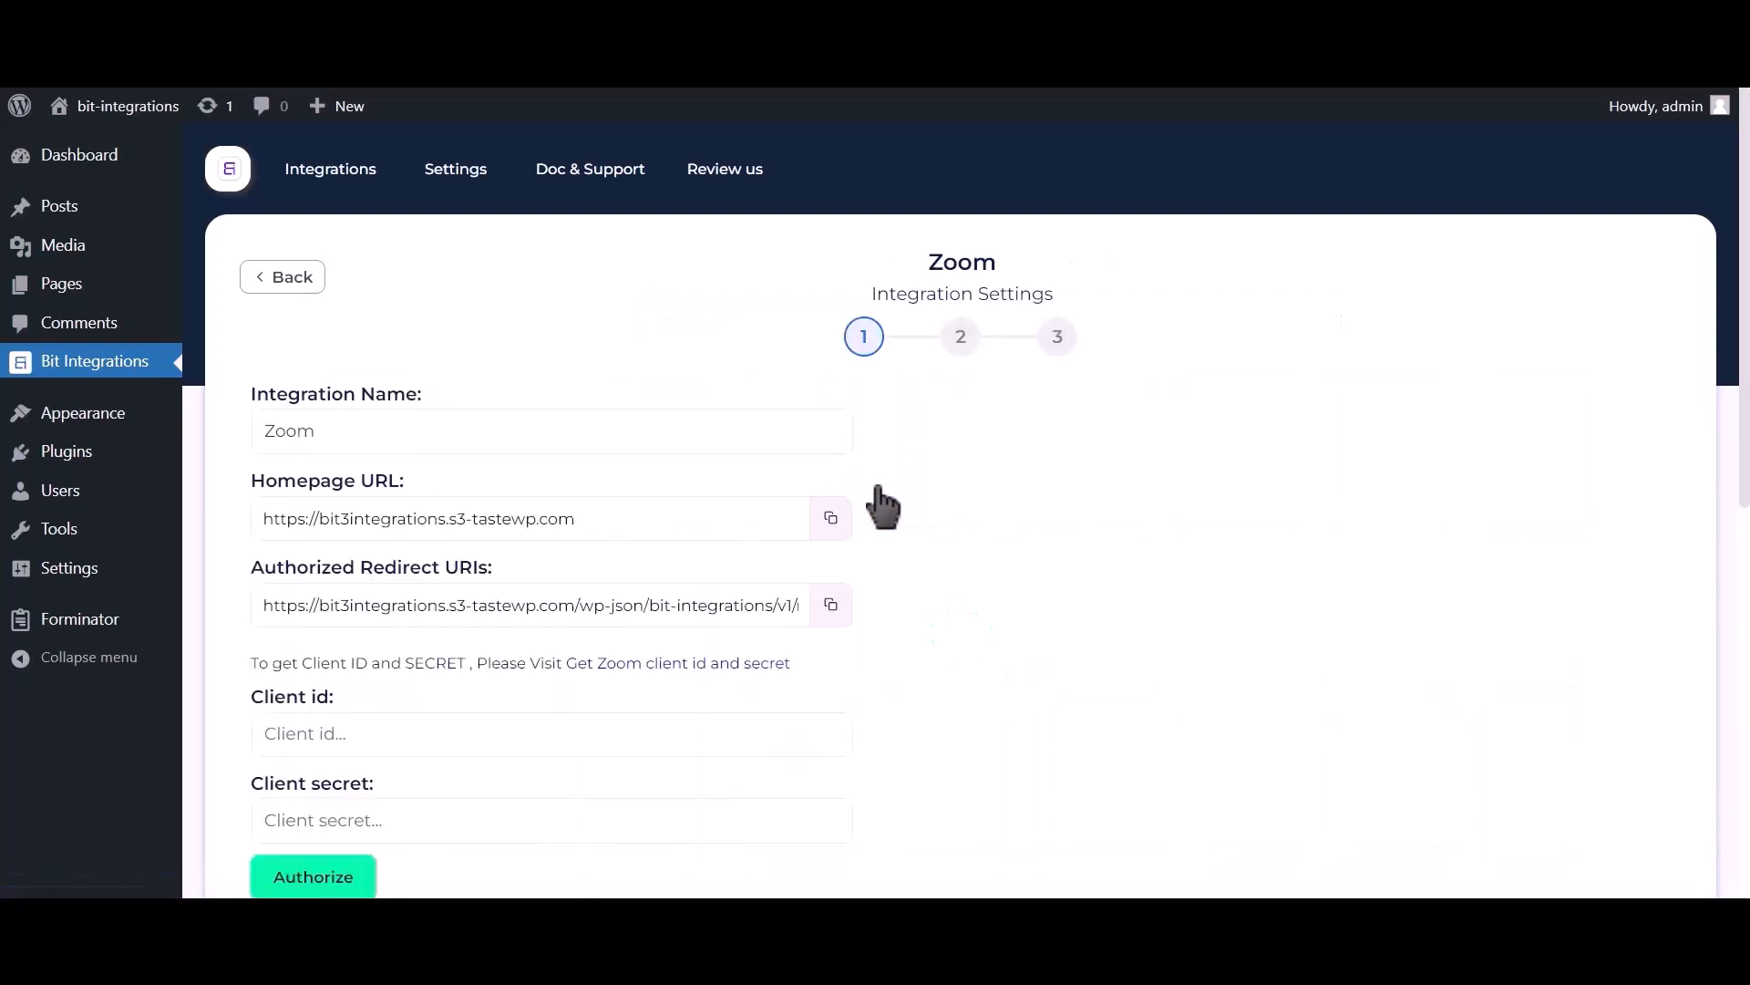
{"action": "scroll", "coordinate": [879, 492], "scroll_direction": "down", "scroll_amount": 2}
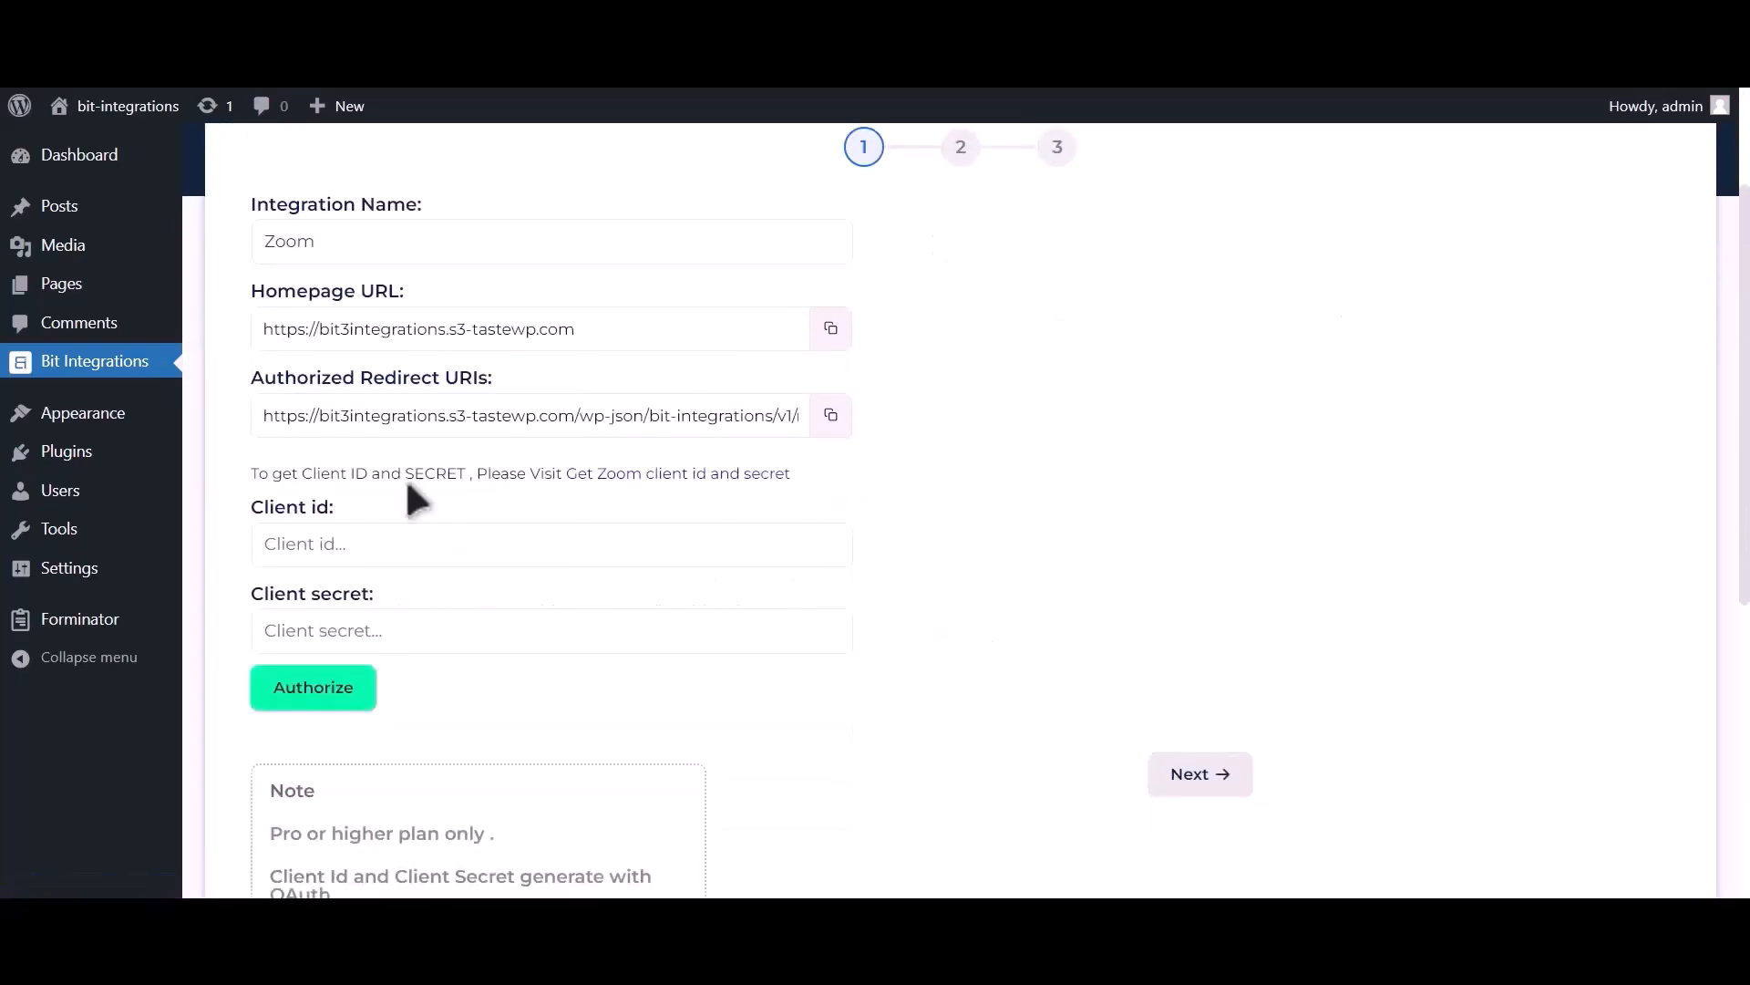
{"action": "left_click_drag", "start_coordinate": [251, 473], "coordinate": [561, 469]}
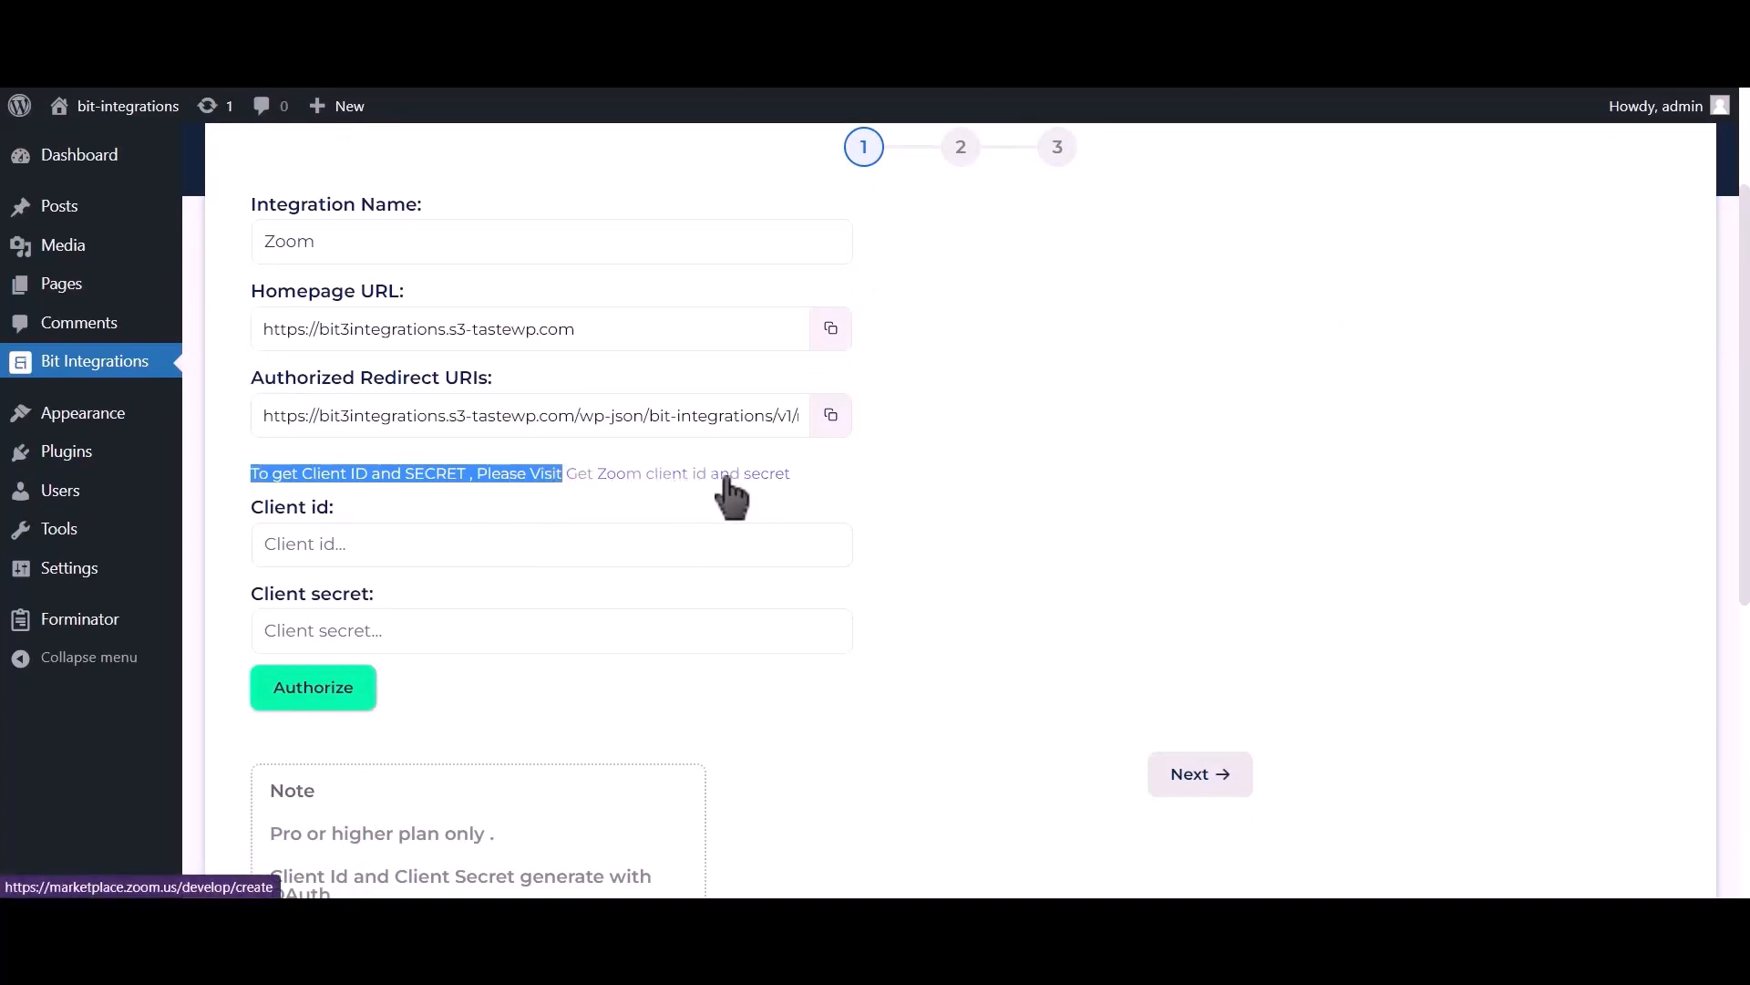
{"action": "left_click", "coordinate": [727, 474]}
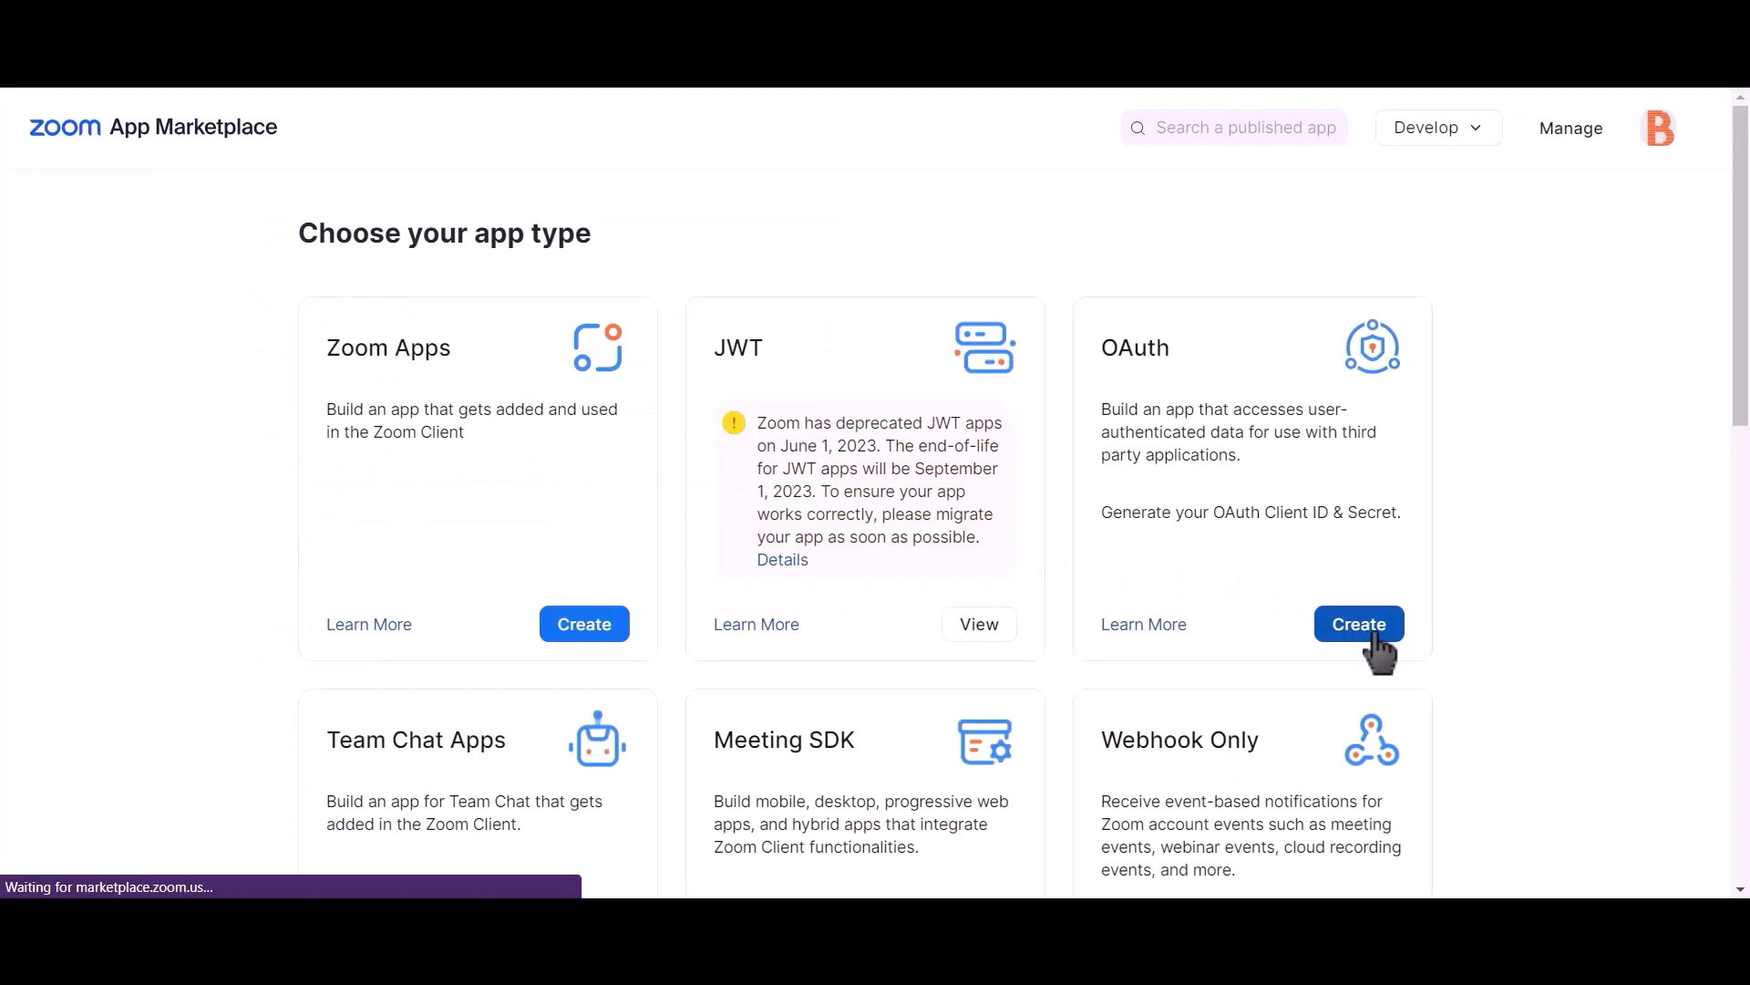
Step: Create an account-level OAuth app named 'Bit integrations' with Marketplace publishing switched off
{"action": "left_click", "coordinate": [1359, 625]}
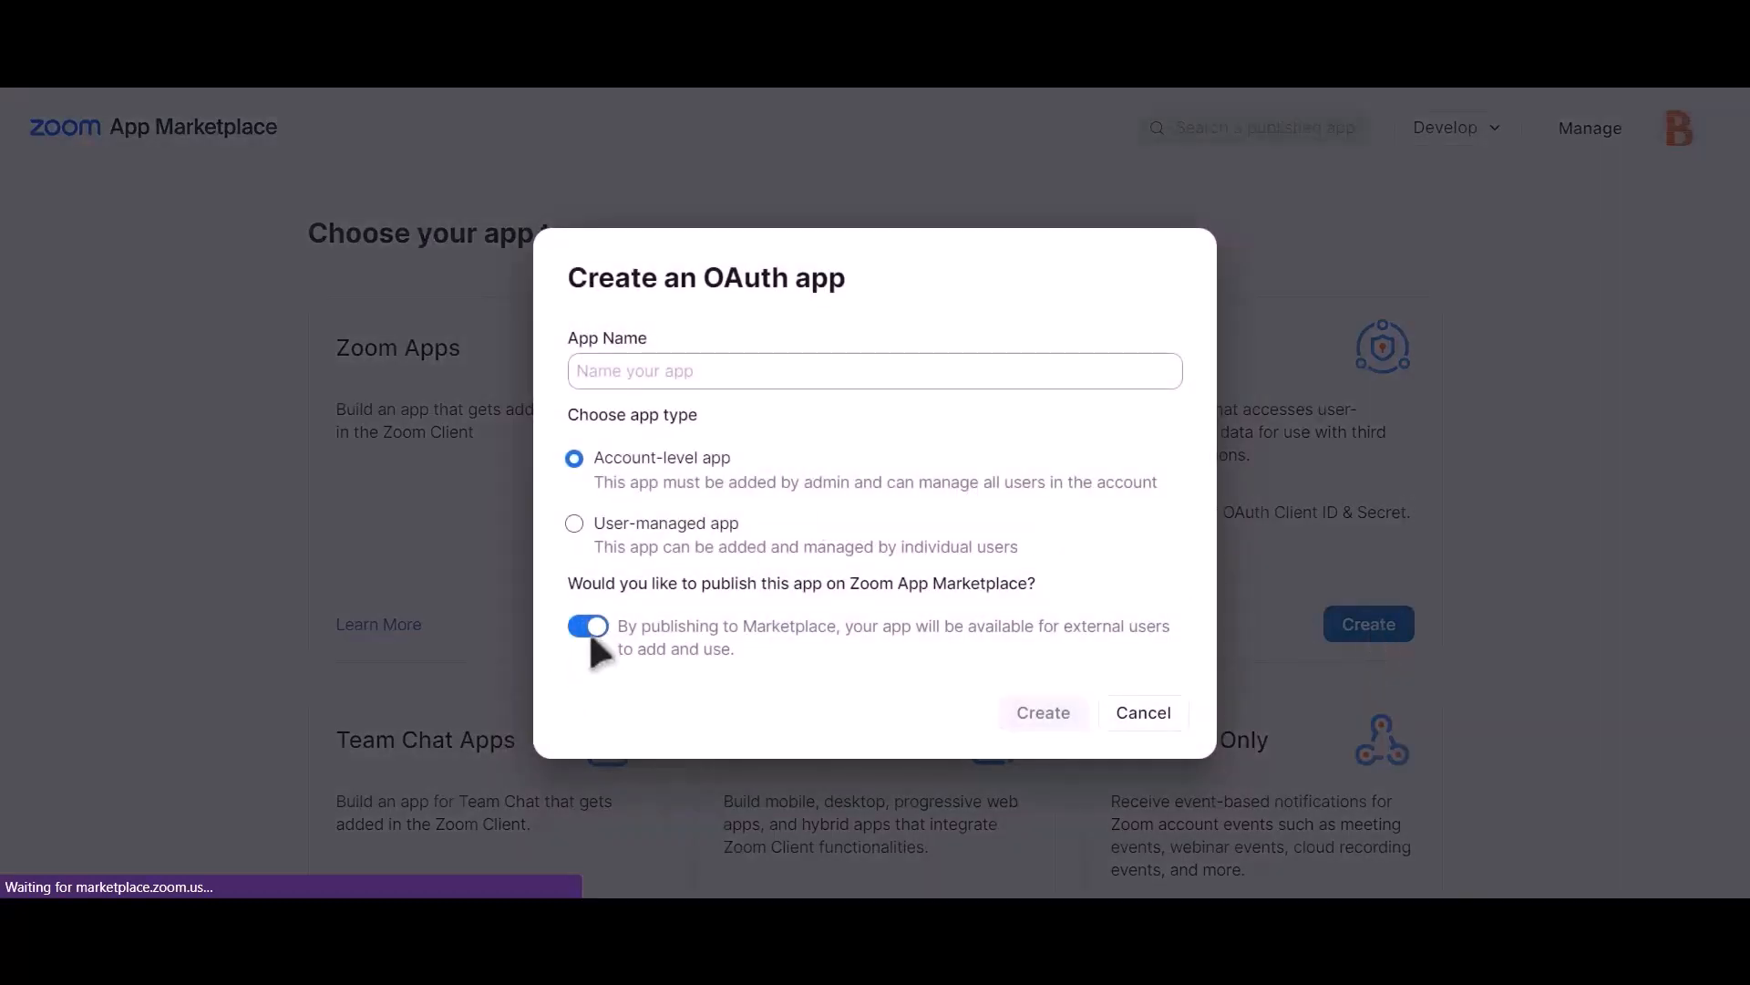
{"action": "left_click", "coordinate": [589, 627]}
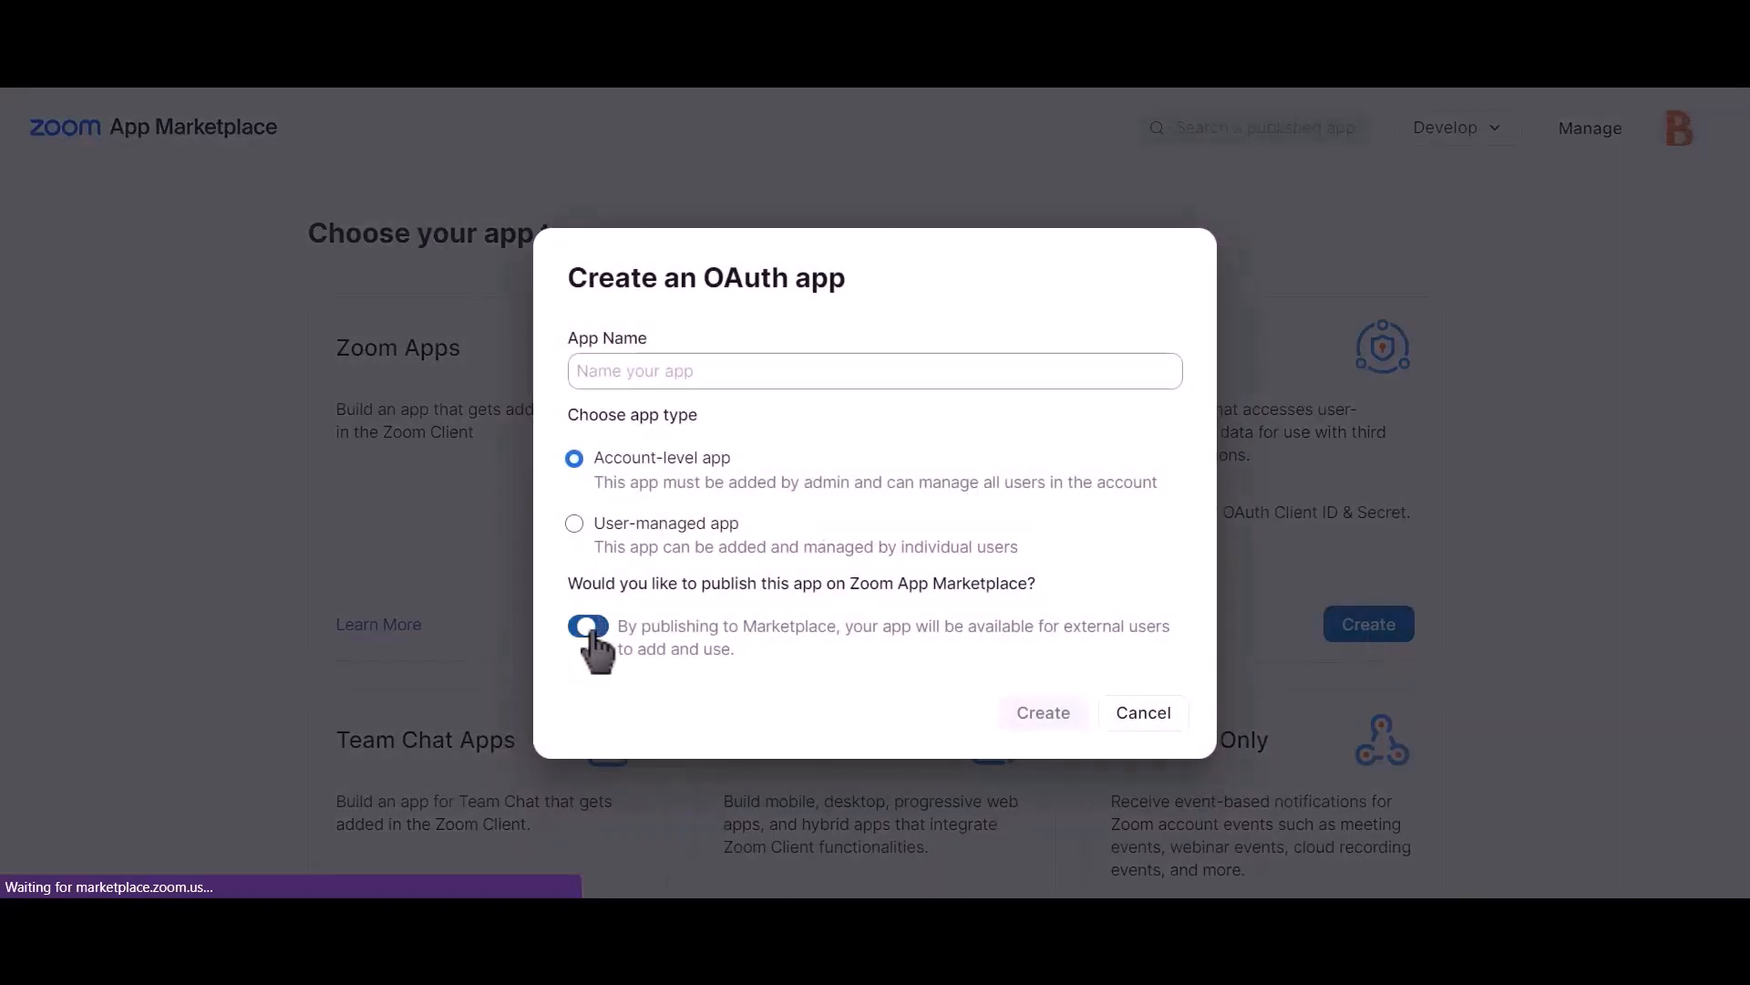
{"action": "left_click", "coordinate": [831, 372]}
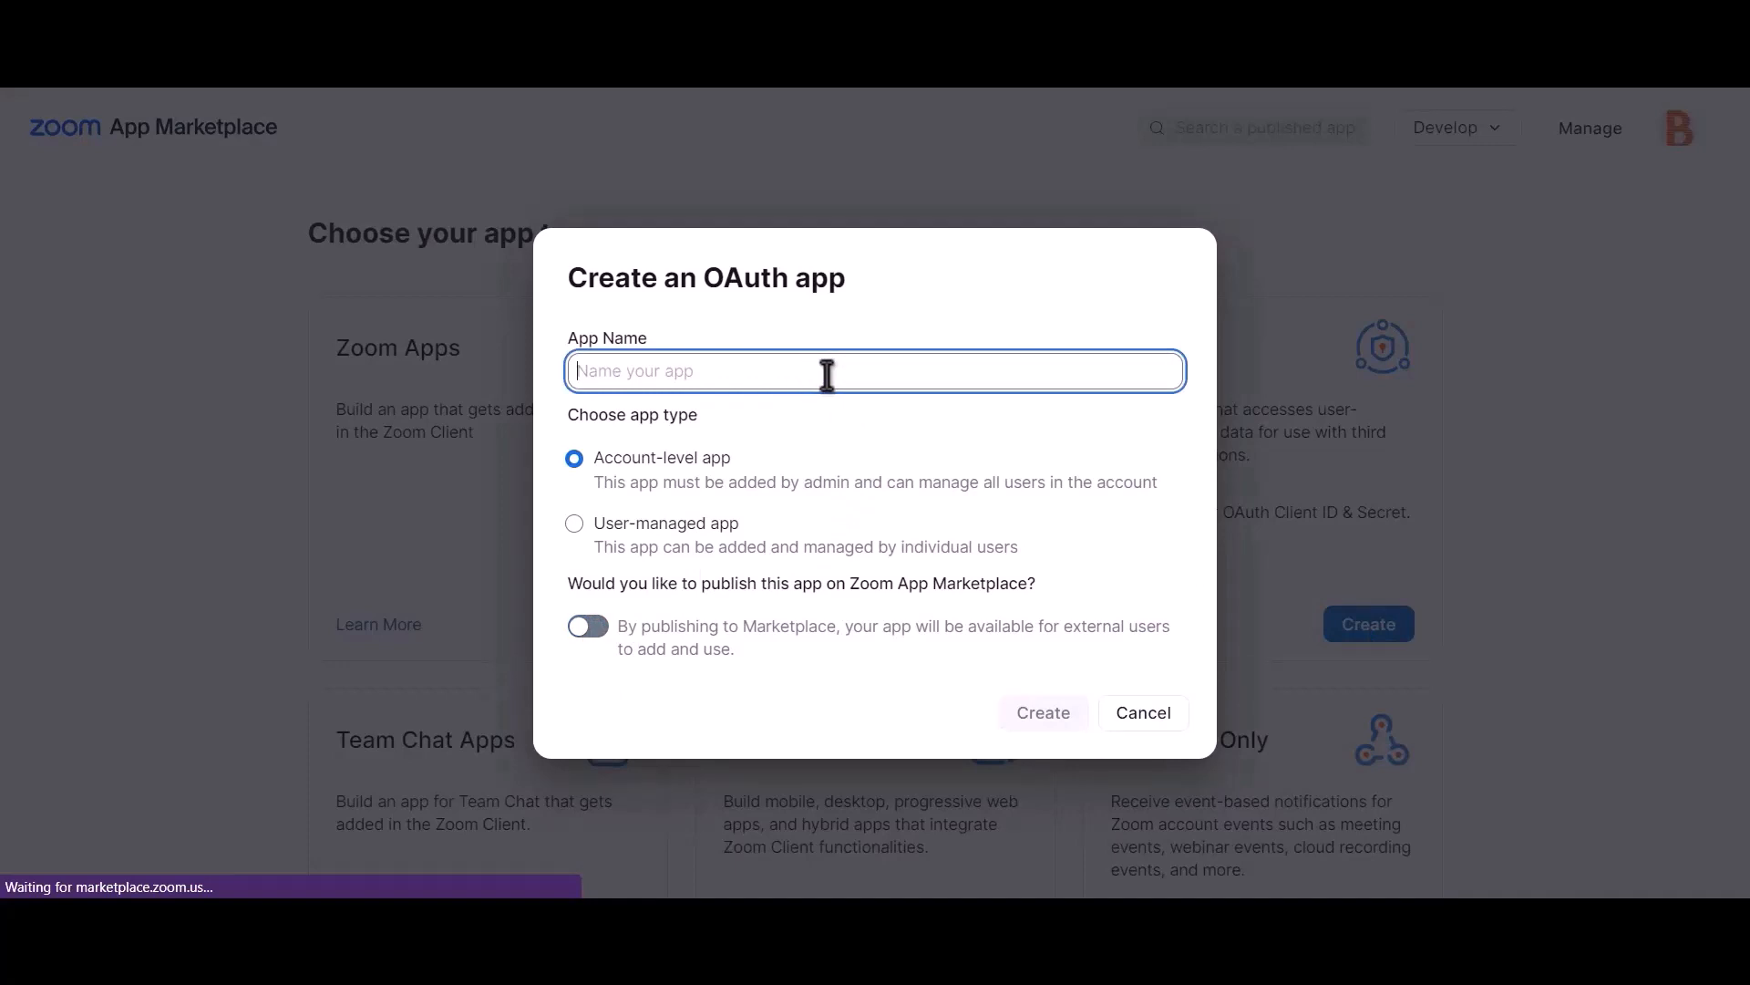
{"action": "type", "text": "Bit"}
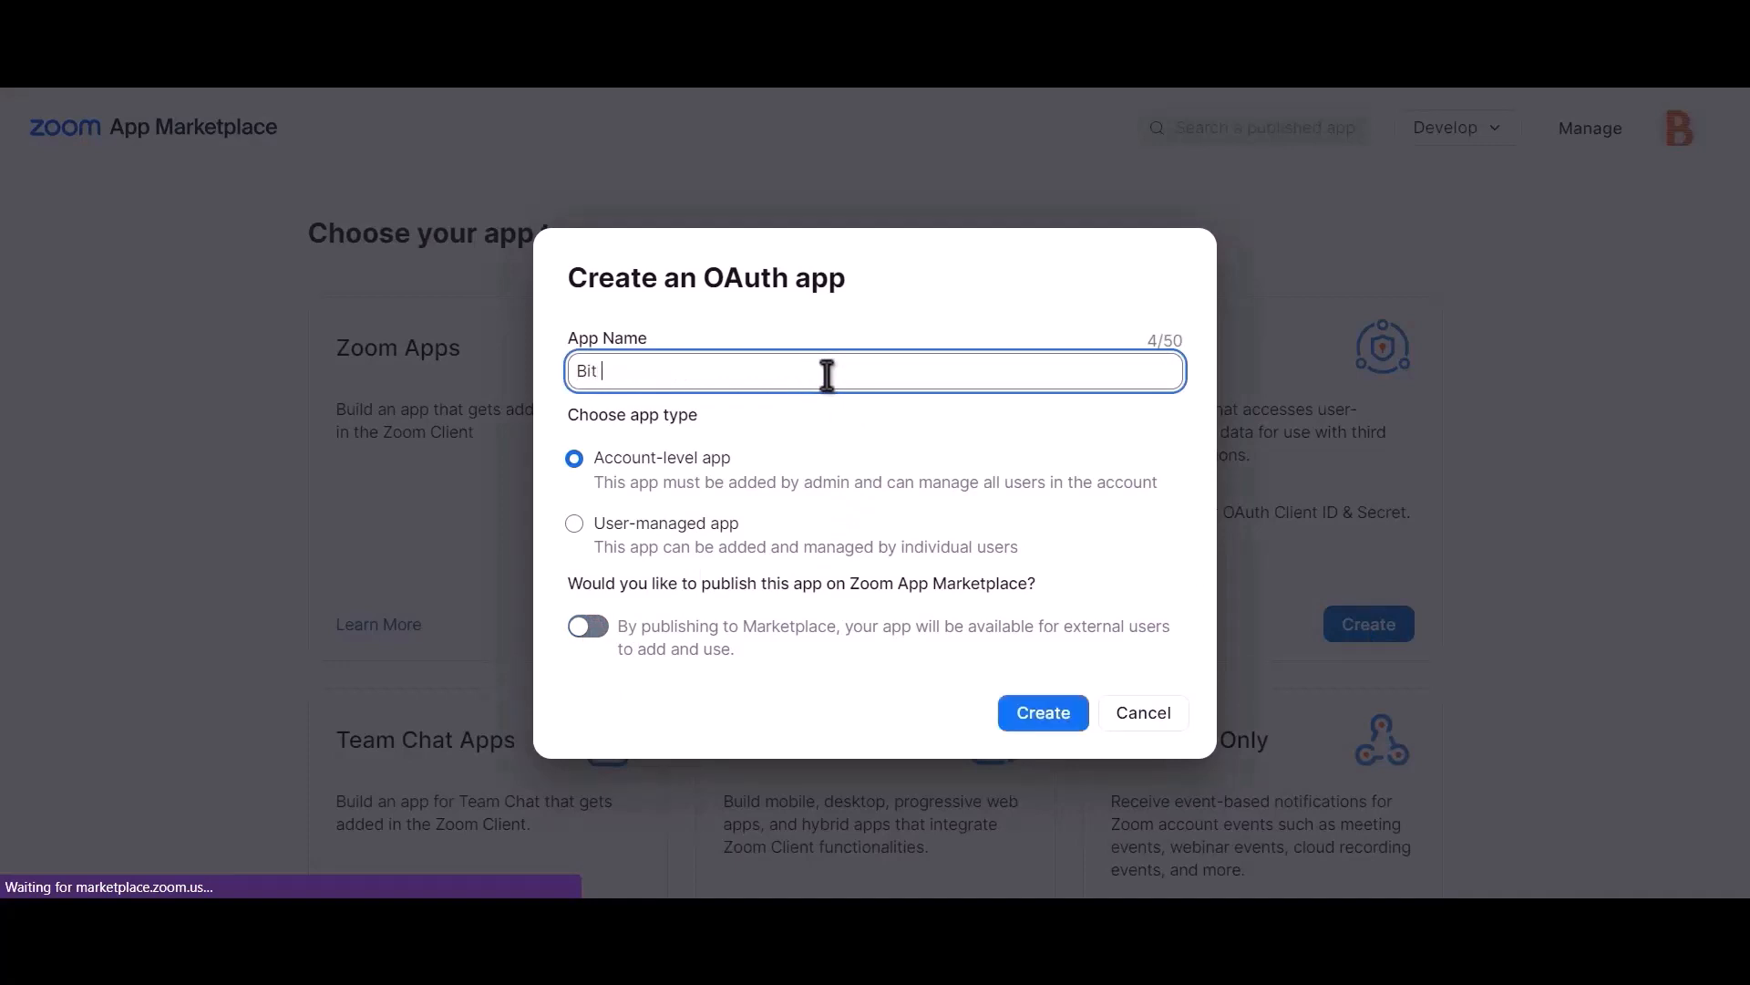
{"action": "type", "text": " integrations"}
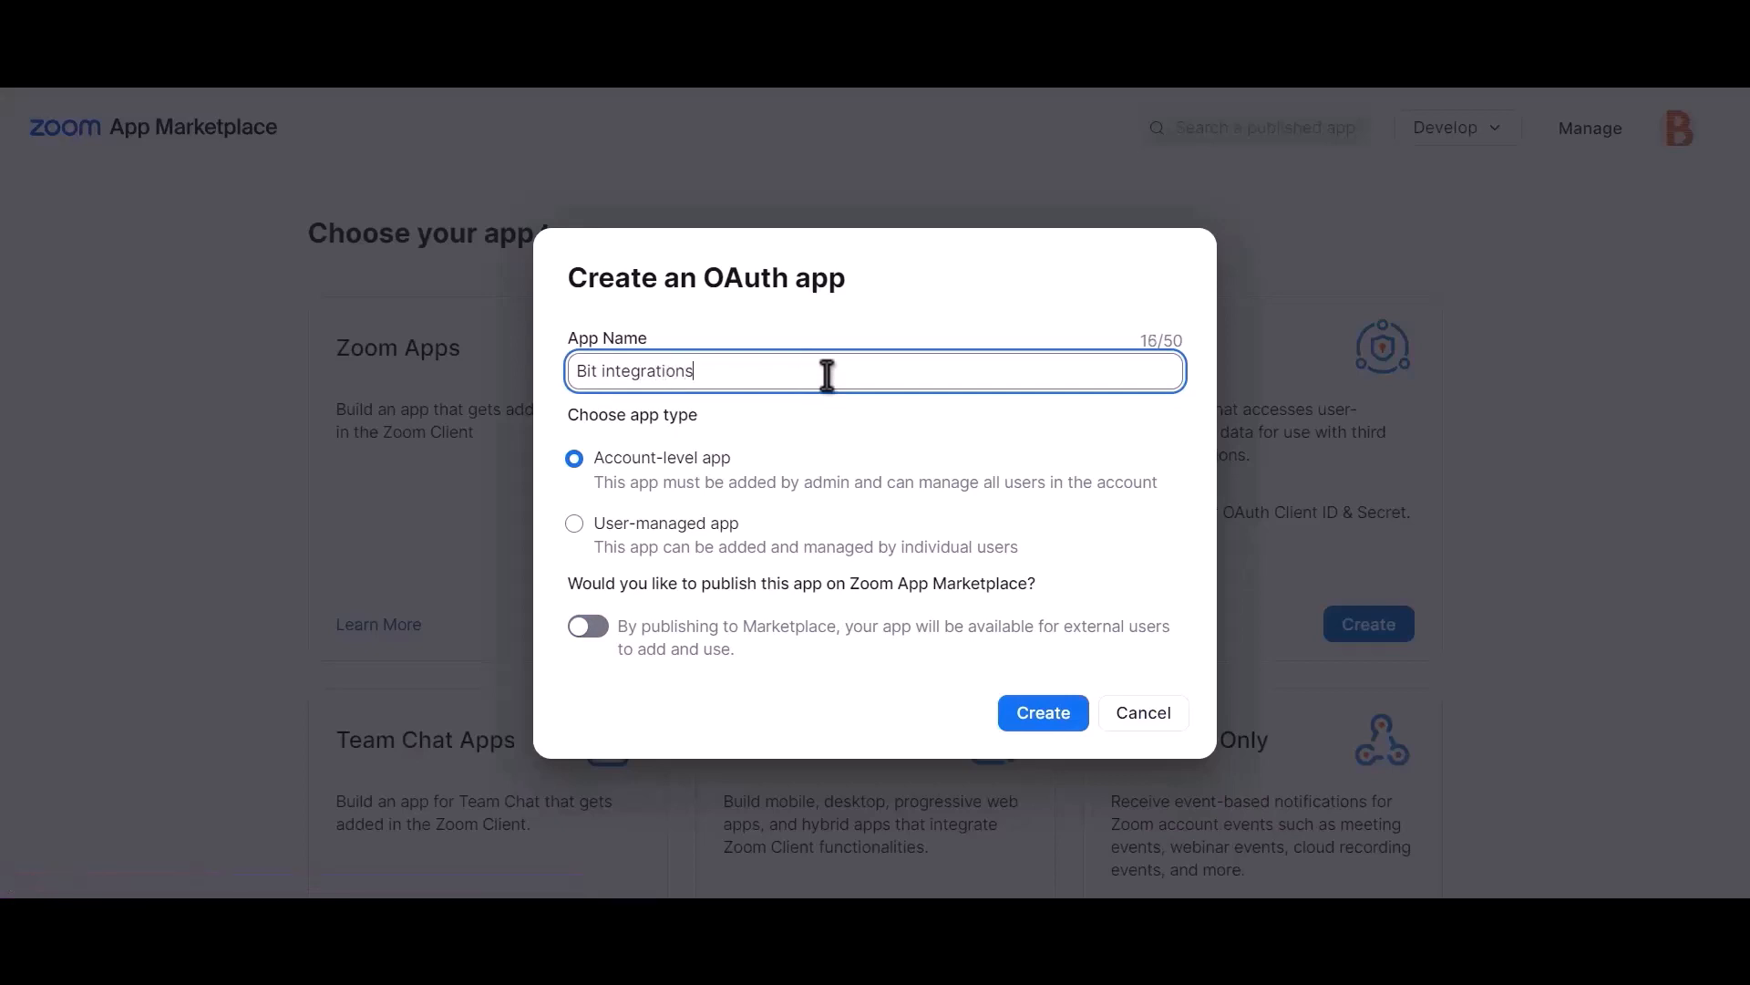
{"action": "left_click", "coordinate": [1049, 722]}
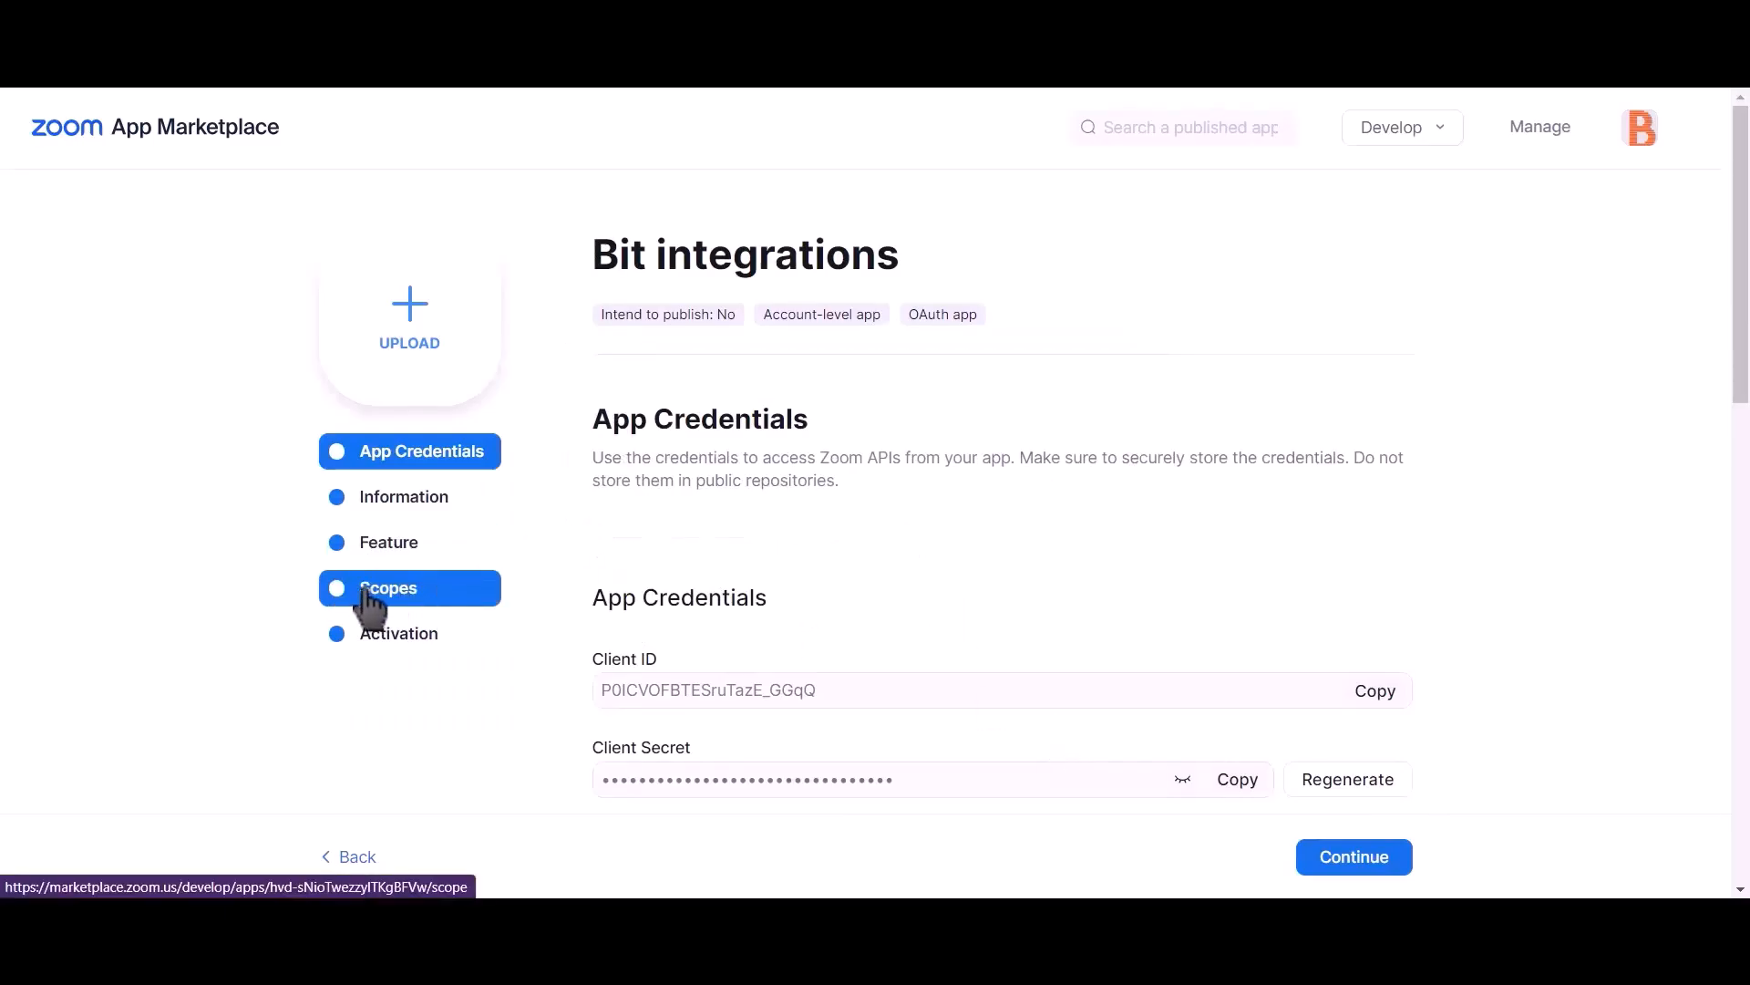
Step: Add the sub account user meetings and all user meetings scopes to the app
{"action": "left_click", "coordinate": [433, 617]}
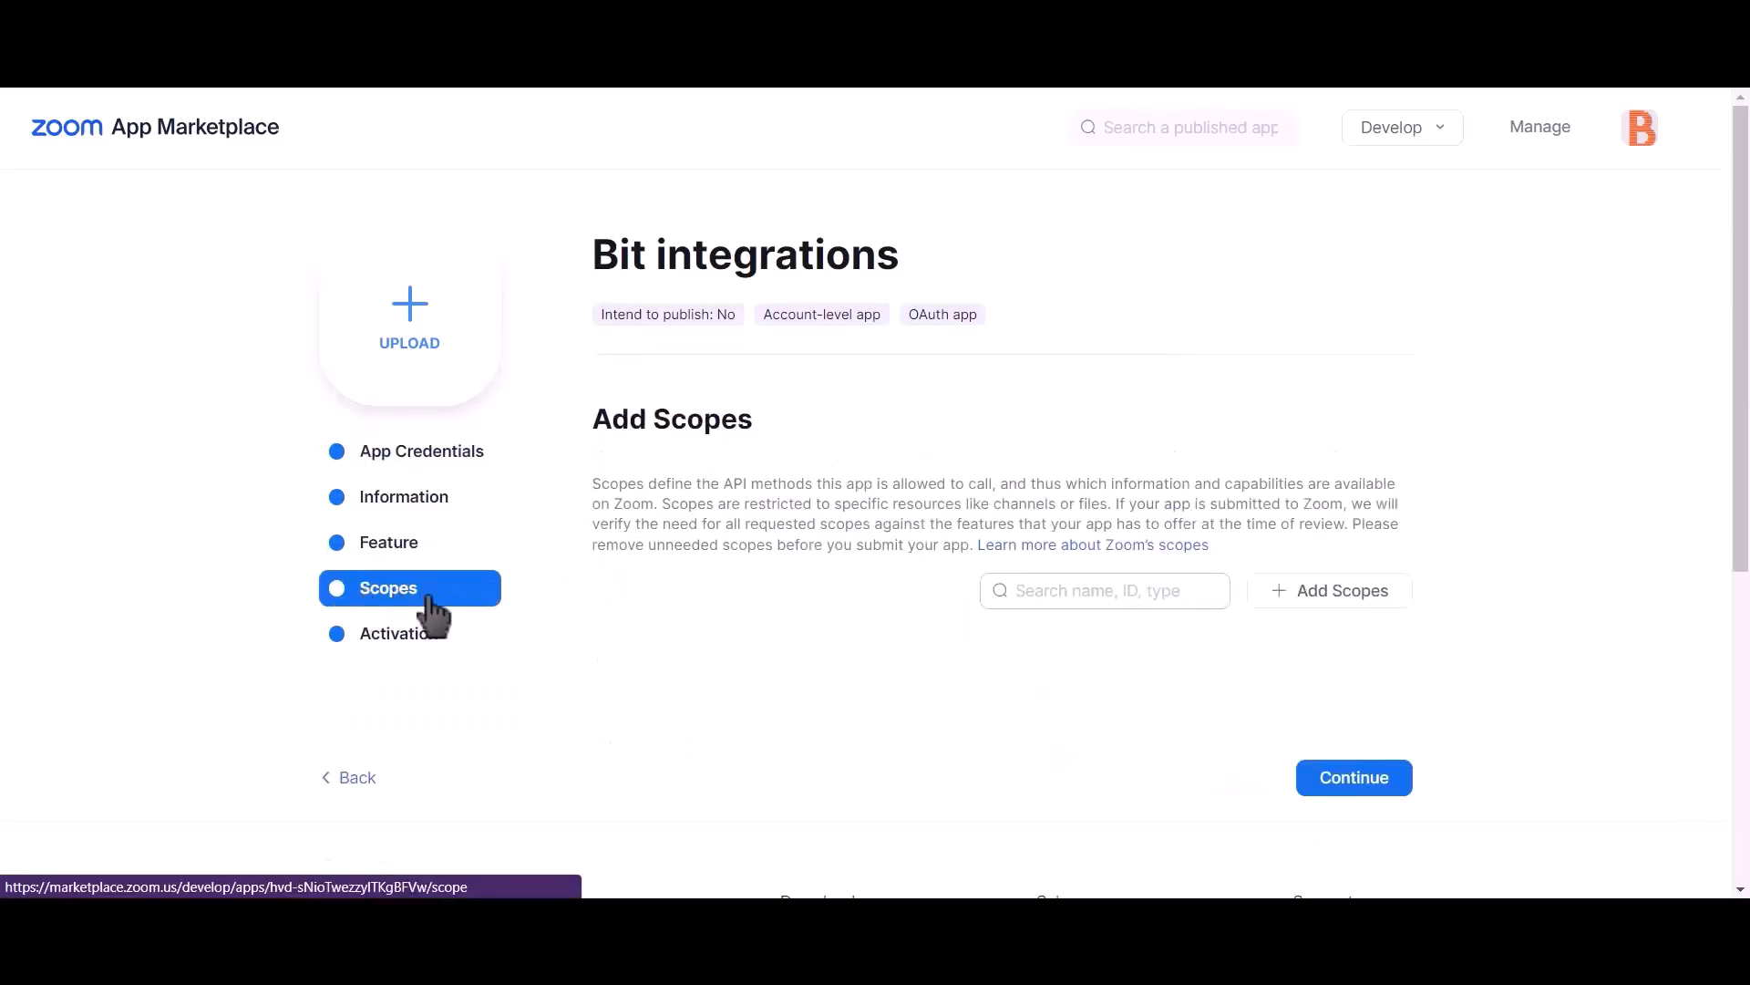
{"action": "left_click", "coordinate": [1362, 602]}
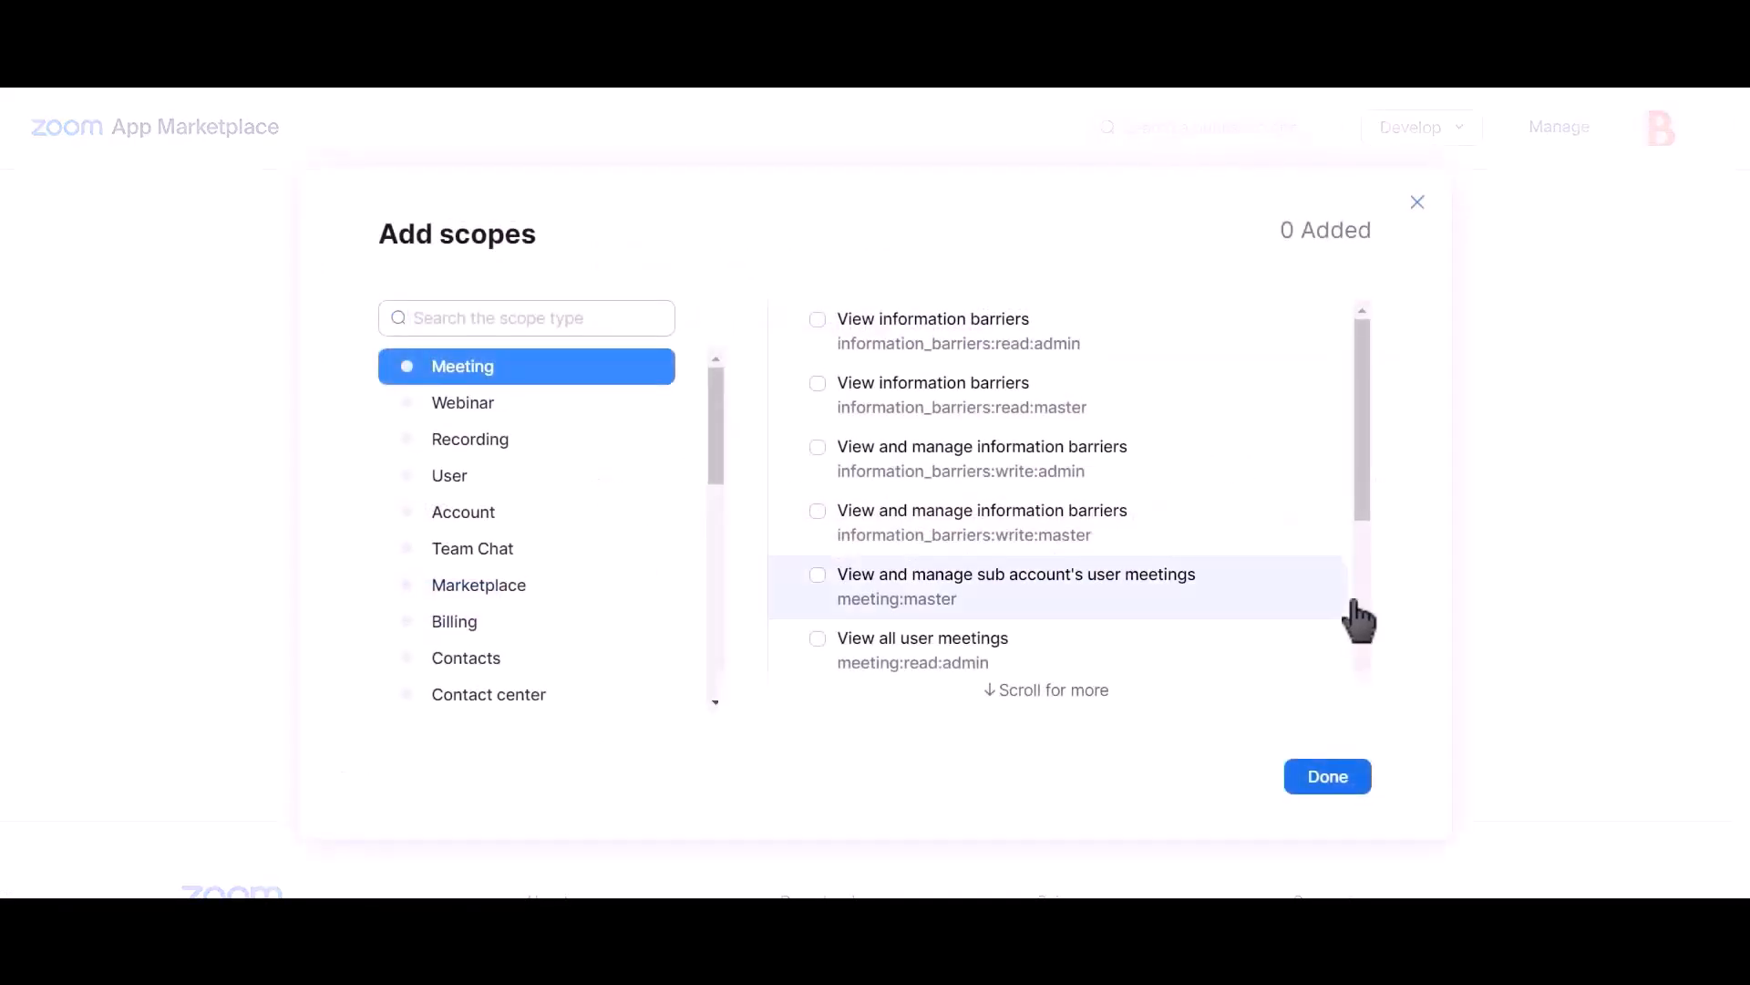
{"action": "left_click", "coordinate": [818, 577]}
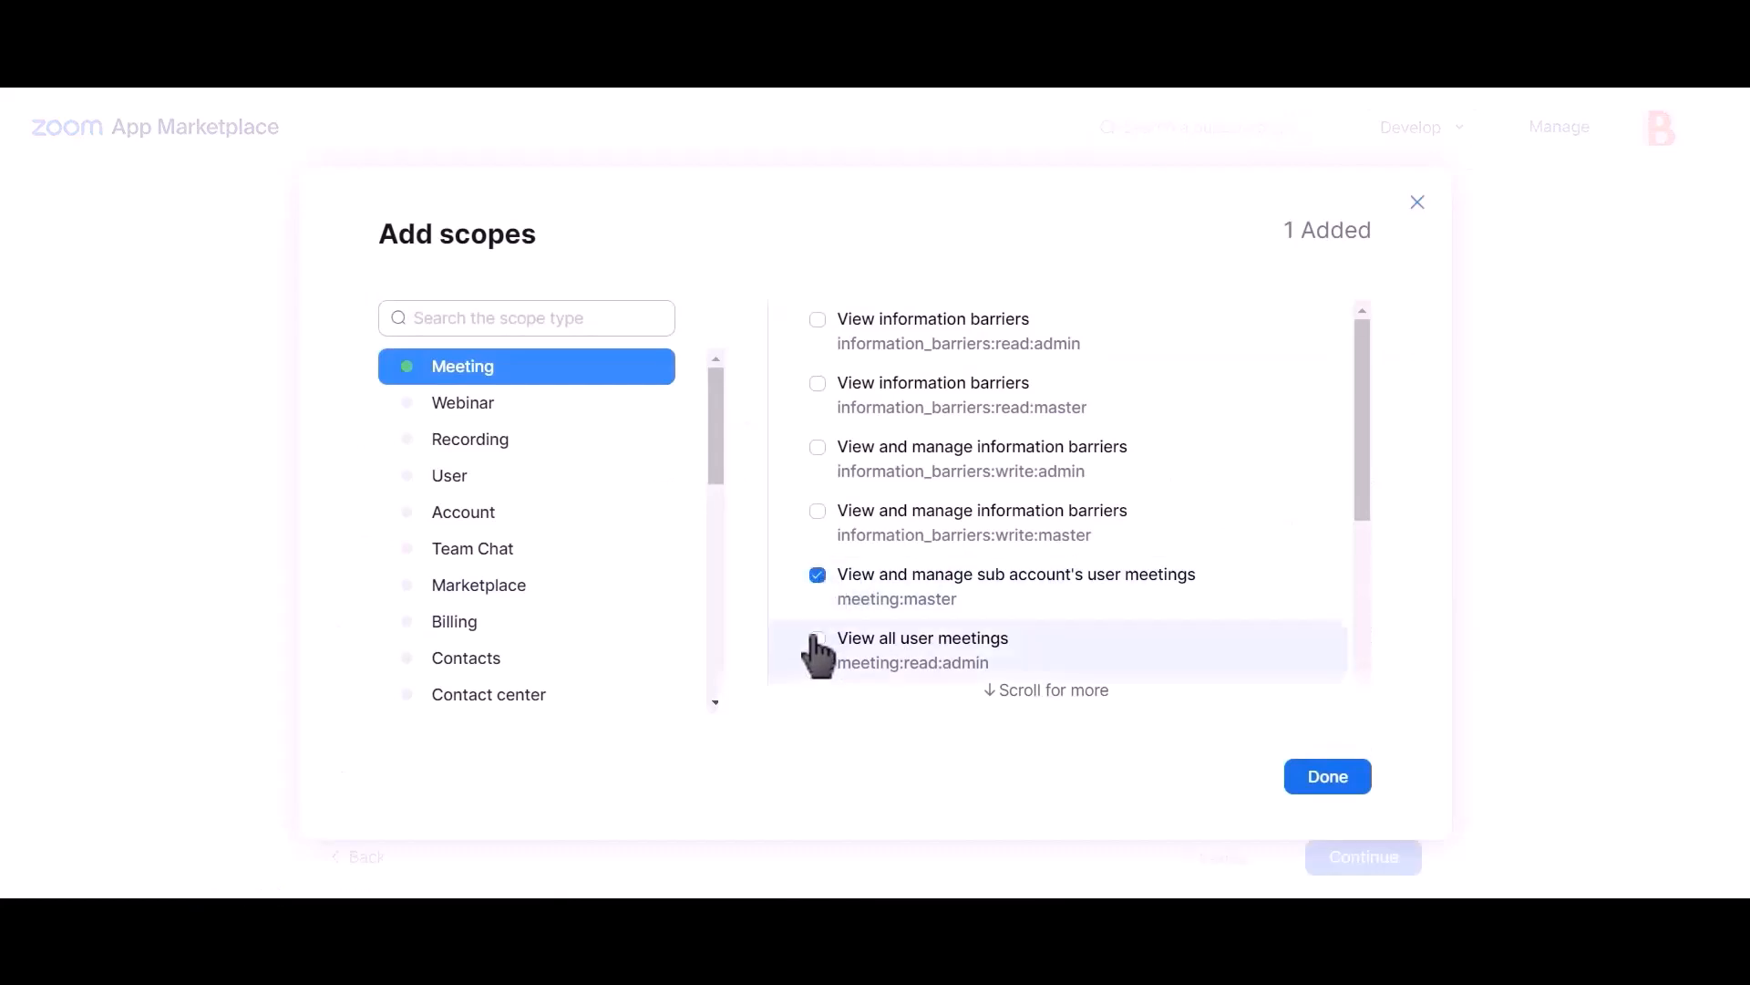
{"action": "left_click", "coordinate": [819, 640]}
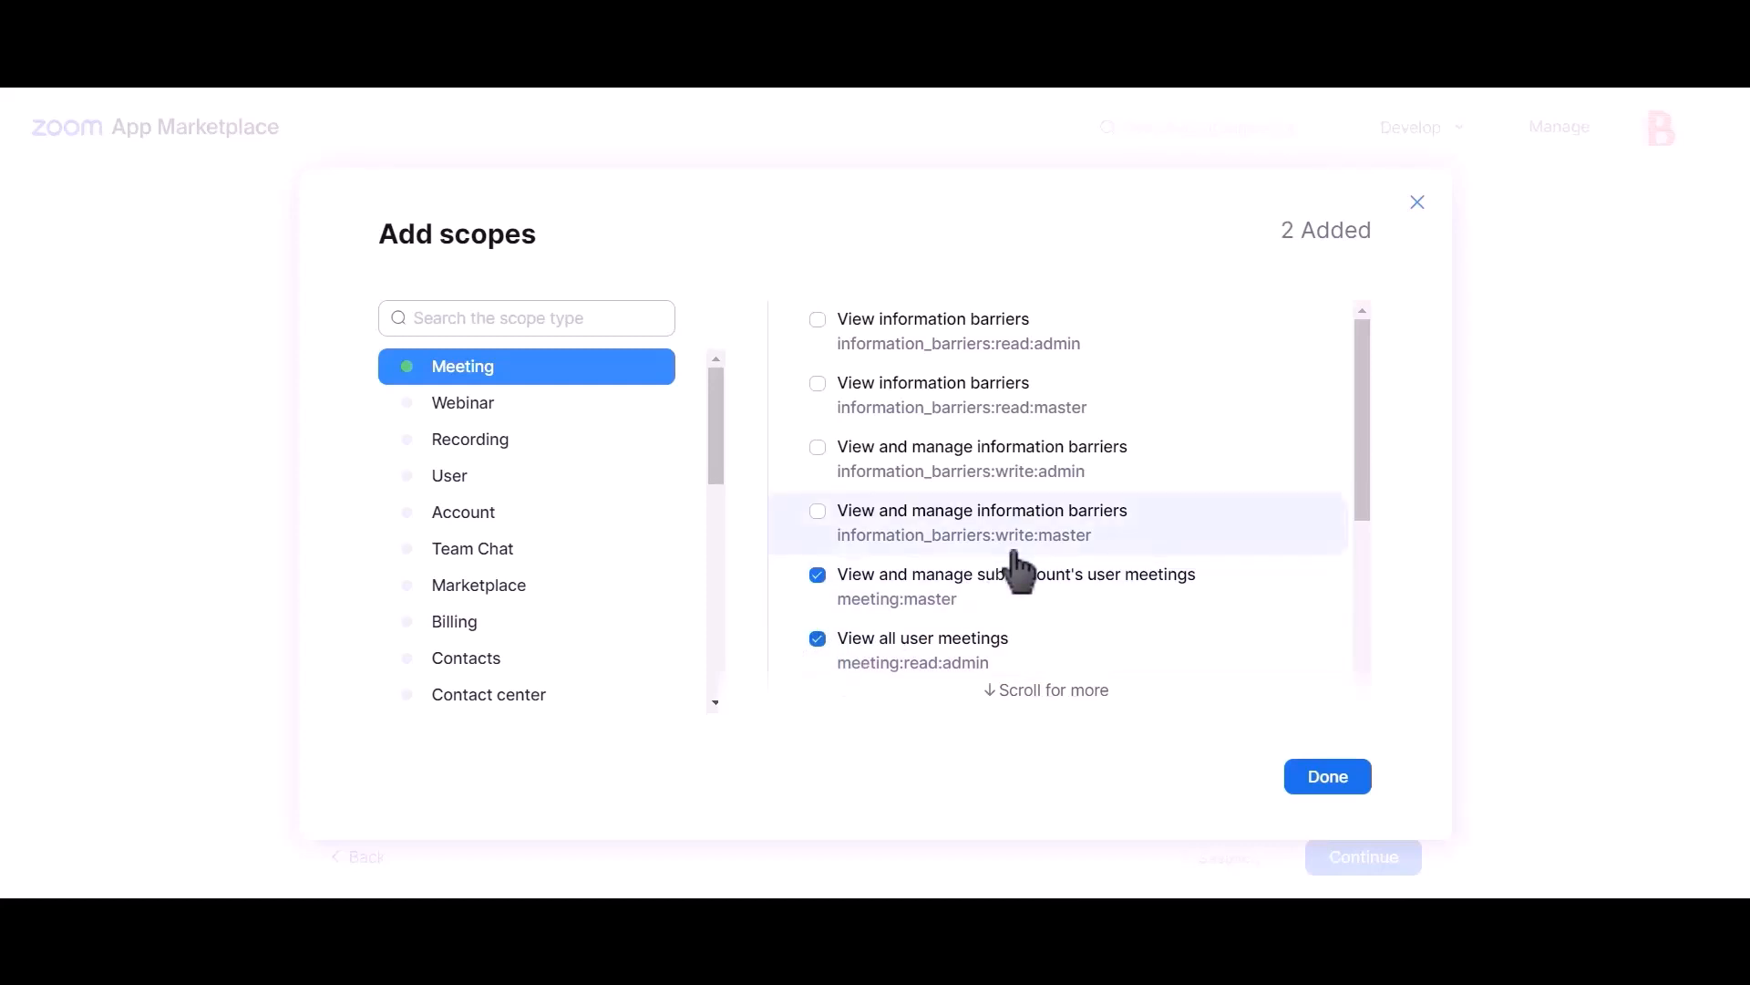
{"action": "scroll", "coordinate": [1010, 572], "scroll_direction": "down", "scroll_amount": 4}
{"action": "scroll", "coordinate": [1012, 567], "scroll_direction": "up", "scroll_amount": 4}
{"action": "scroll", "coordinate": [1024, 578], "scroll_direction": "down", "scroll_amount": 2}
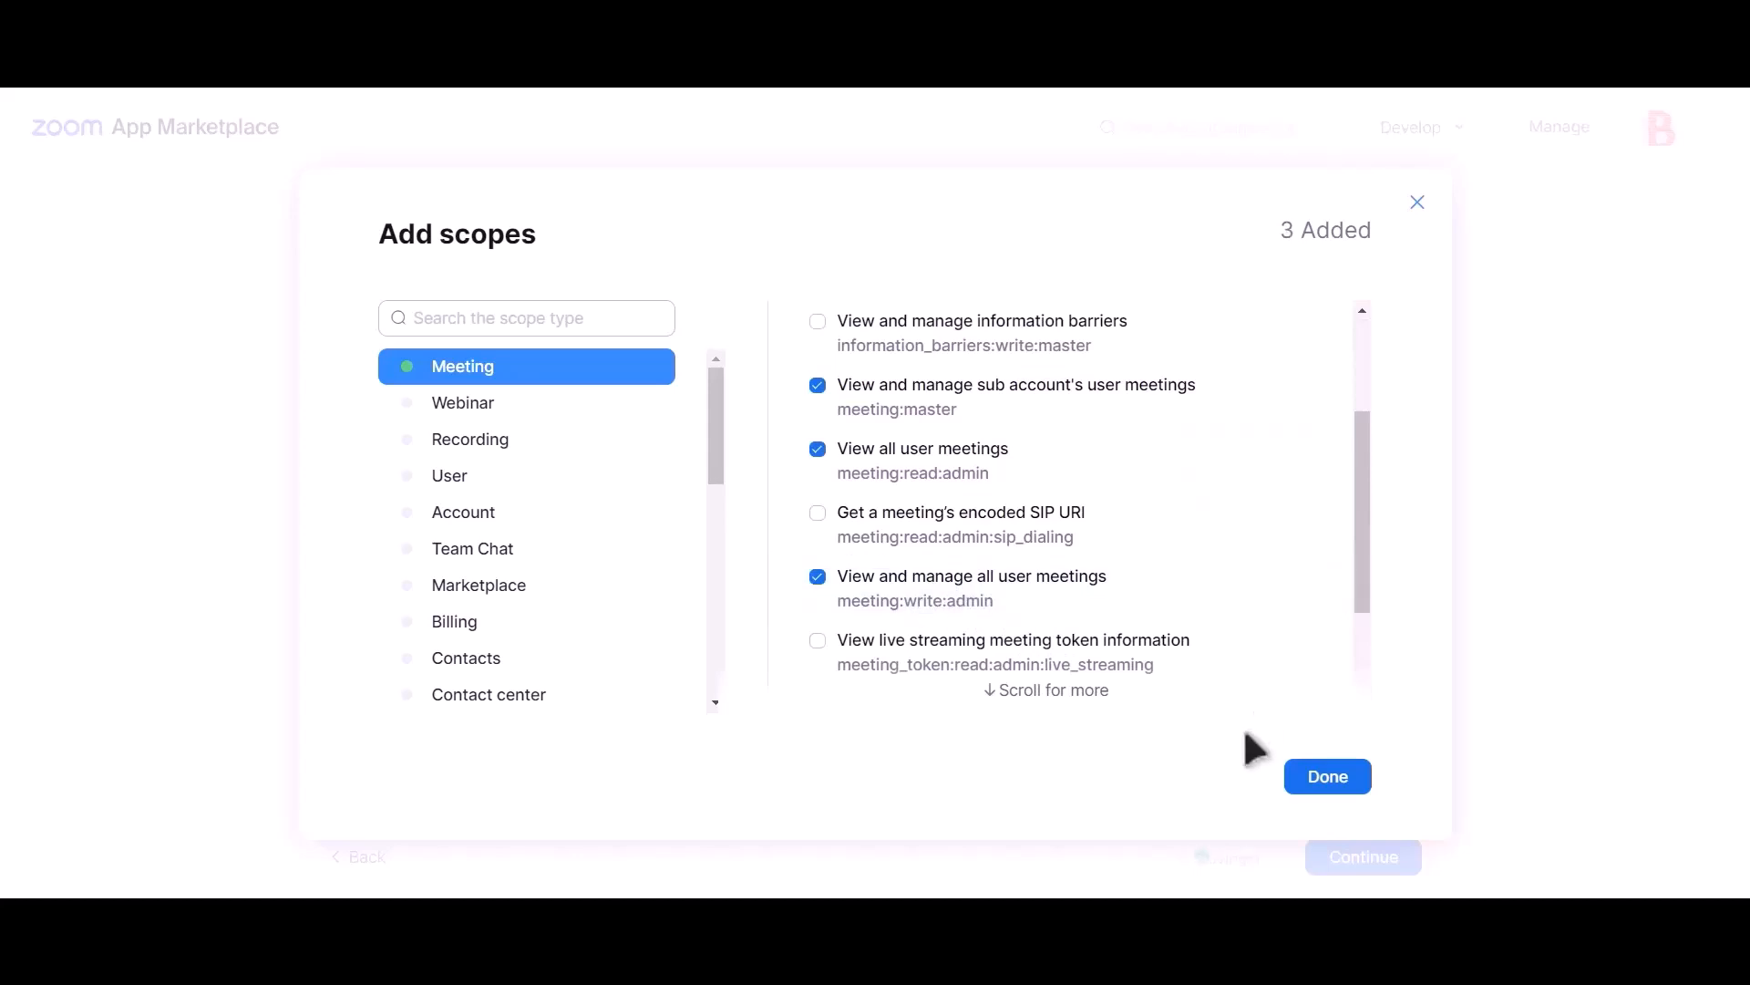
Step: Add all three User category scopes and confirm the scope selection
{"action": "left_click", "coordinate": [481, 480]}
{"action": "left_click", "coordinate": [895, 340]}
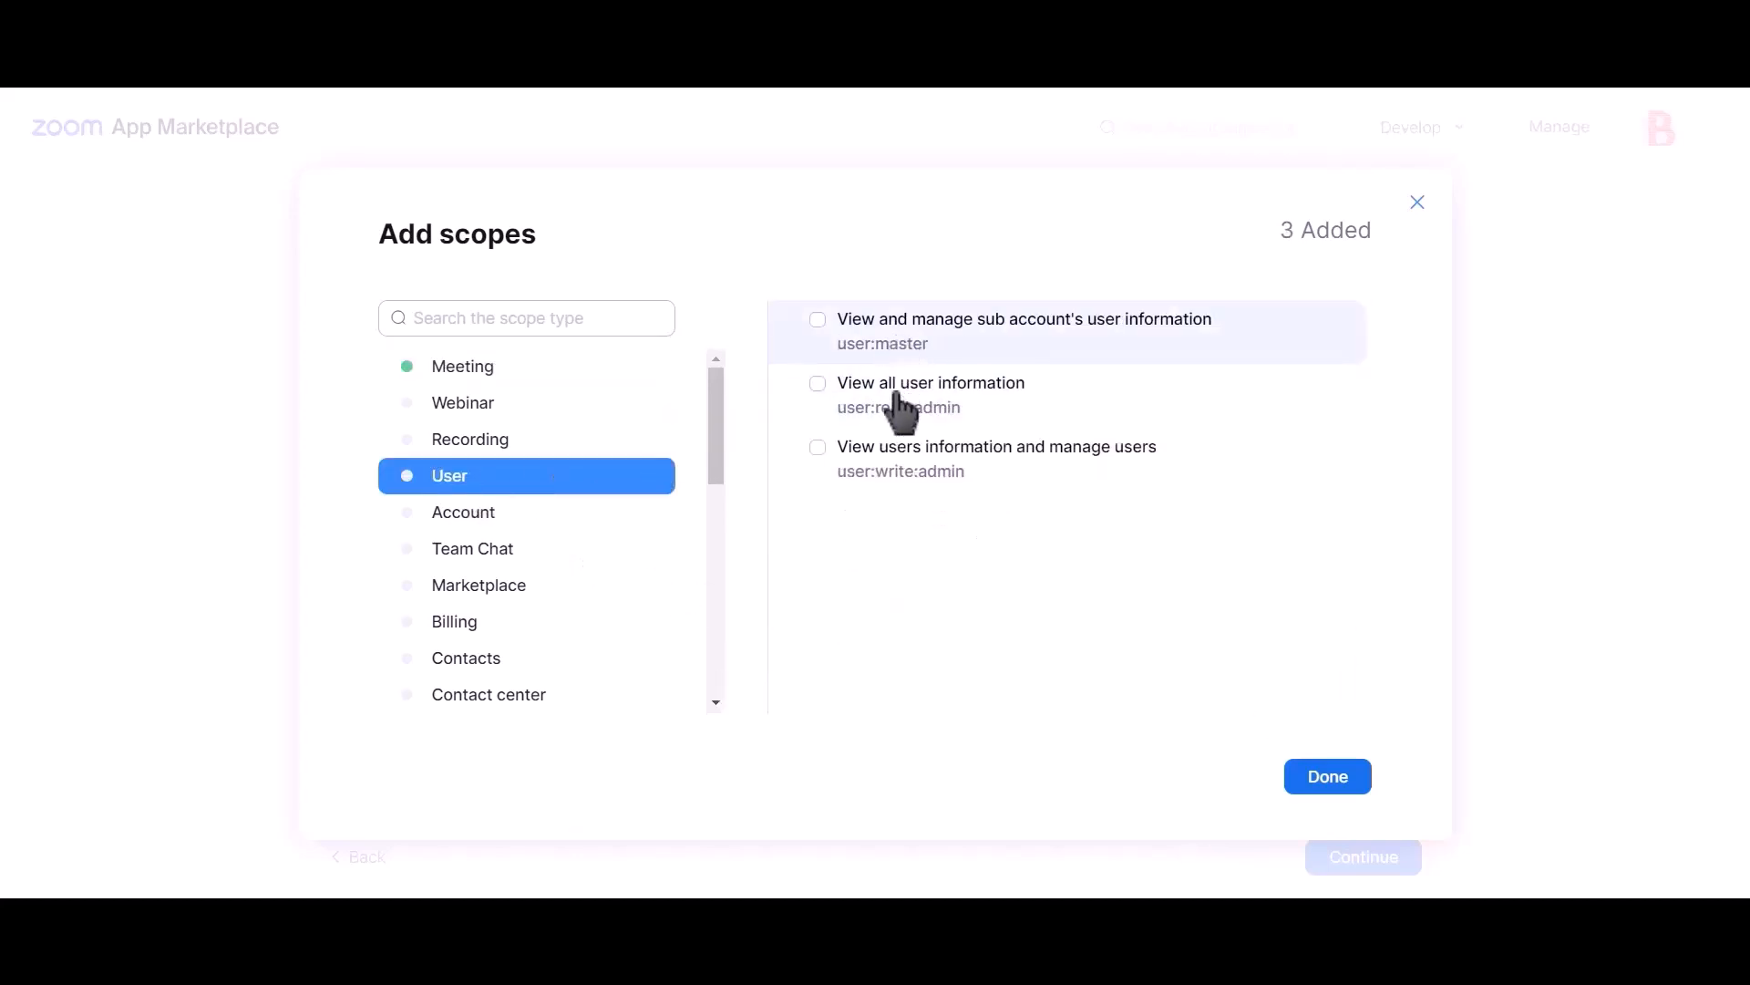
{"action": "left_click", "coordinate": [903, 469]}
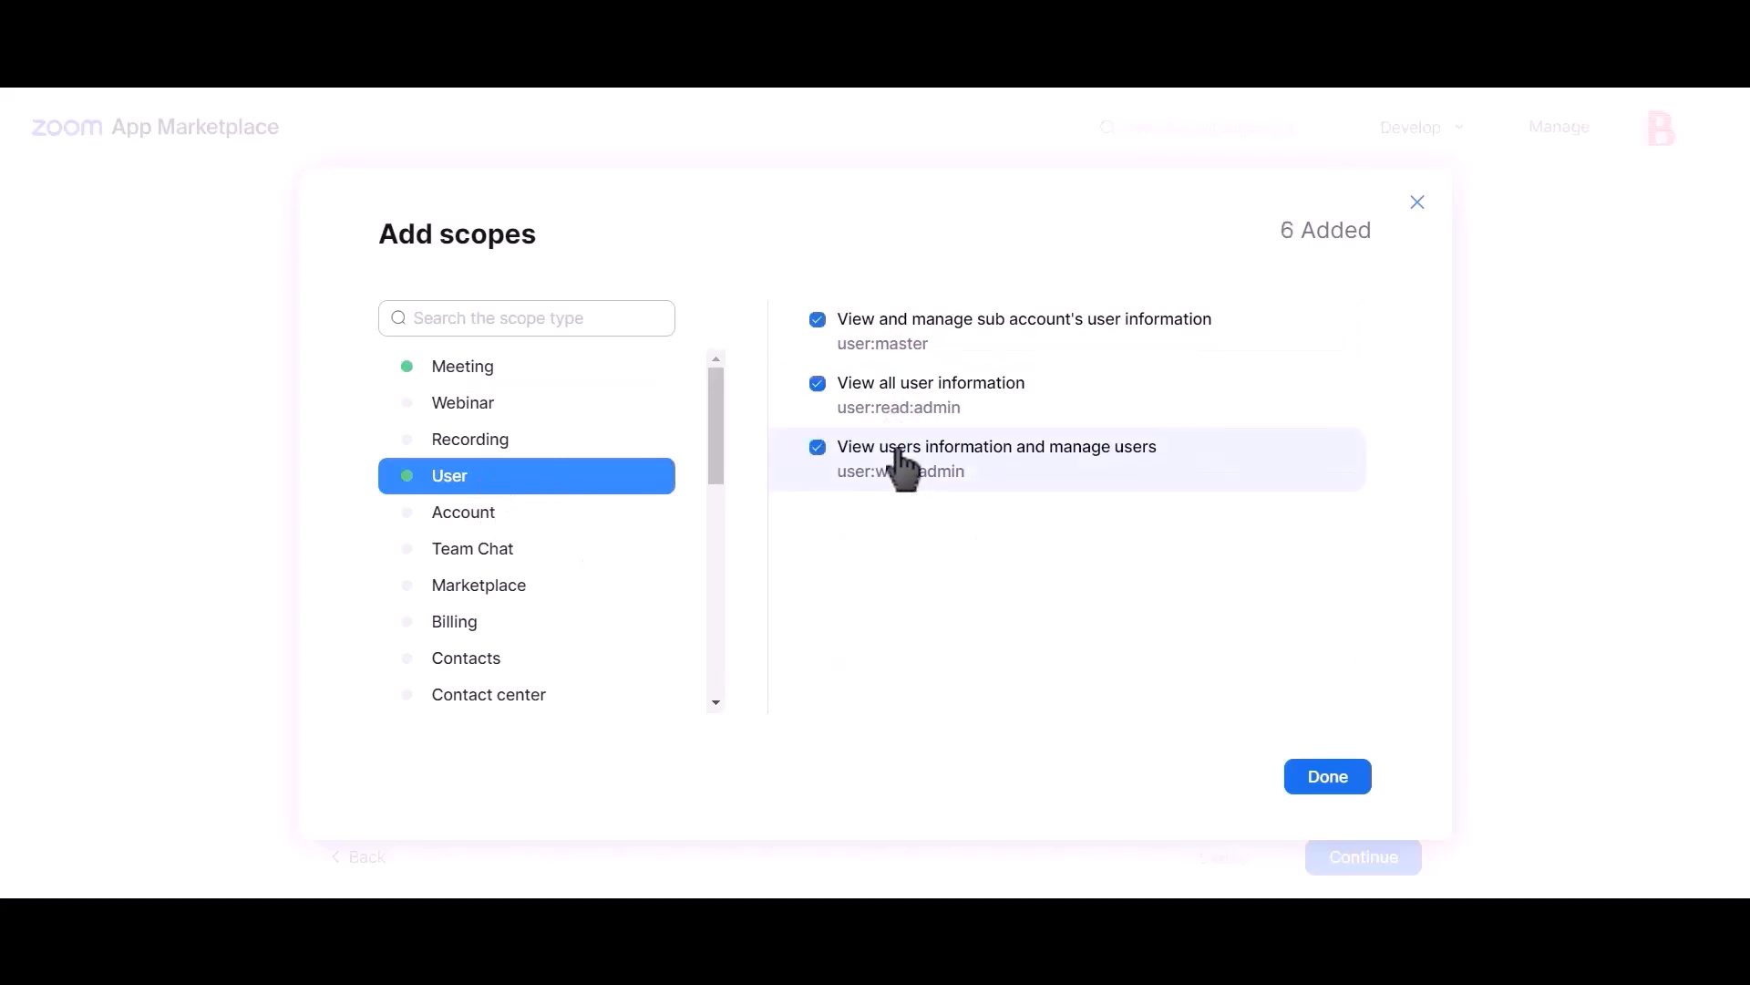
{"action": "left_click", "coordinate": [1329, 778]}
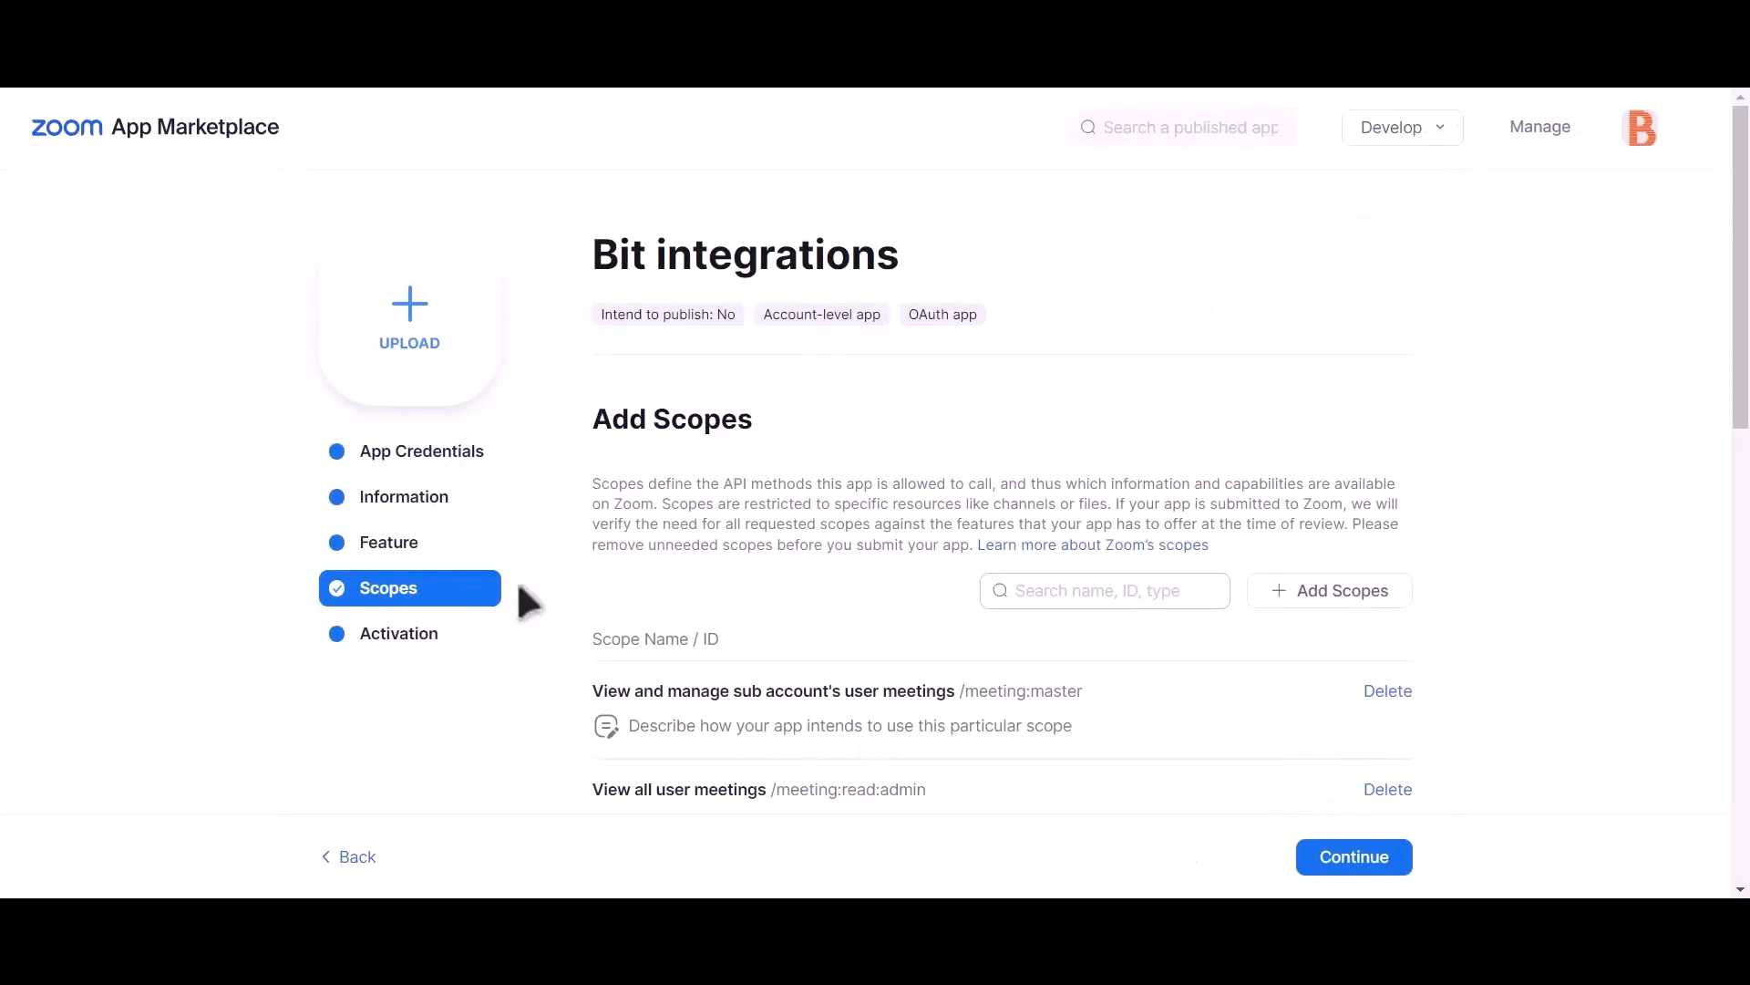
Step: Copy the Zoom app's Client ID into the Bit Integrations Client id field
{"action": "left_click", "coordinate": [438, 460]}
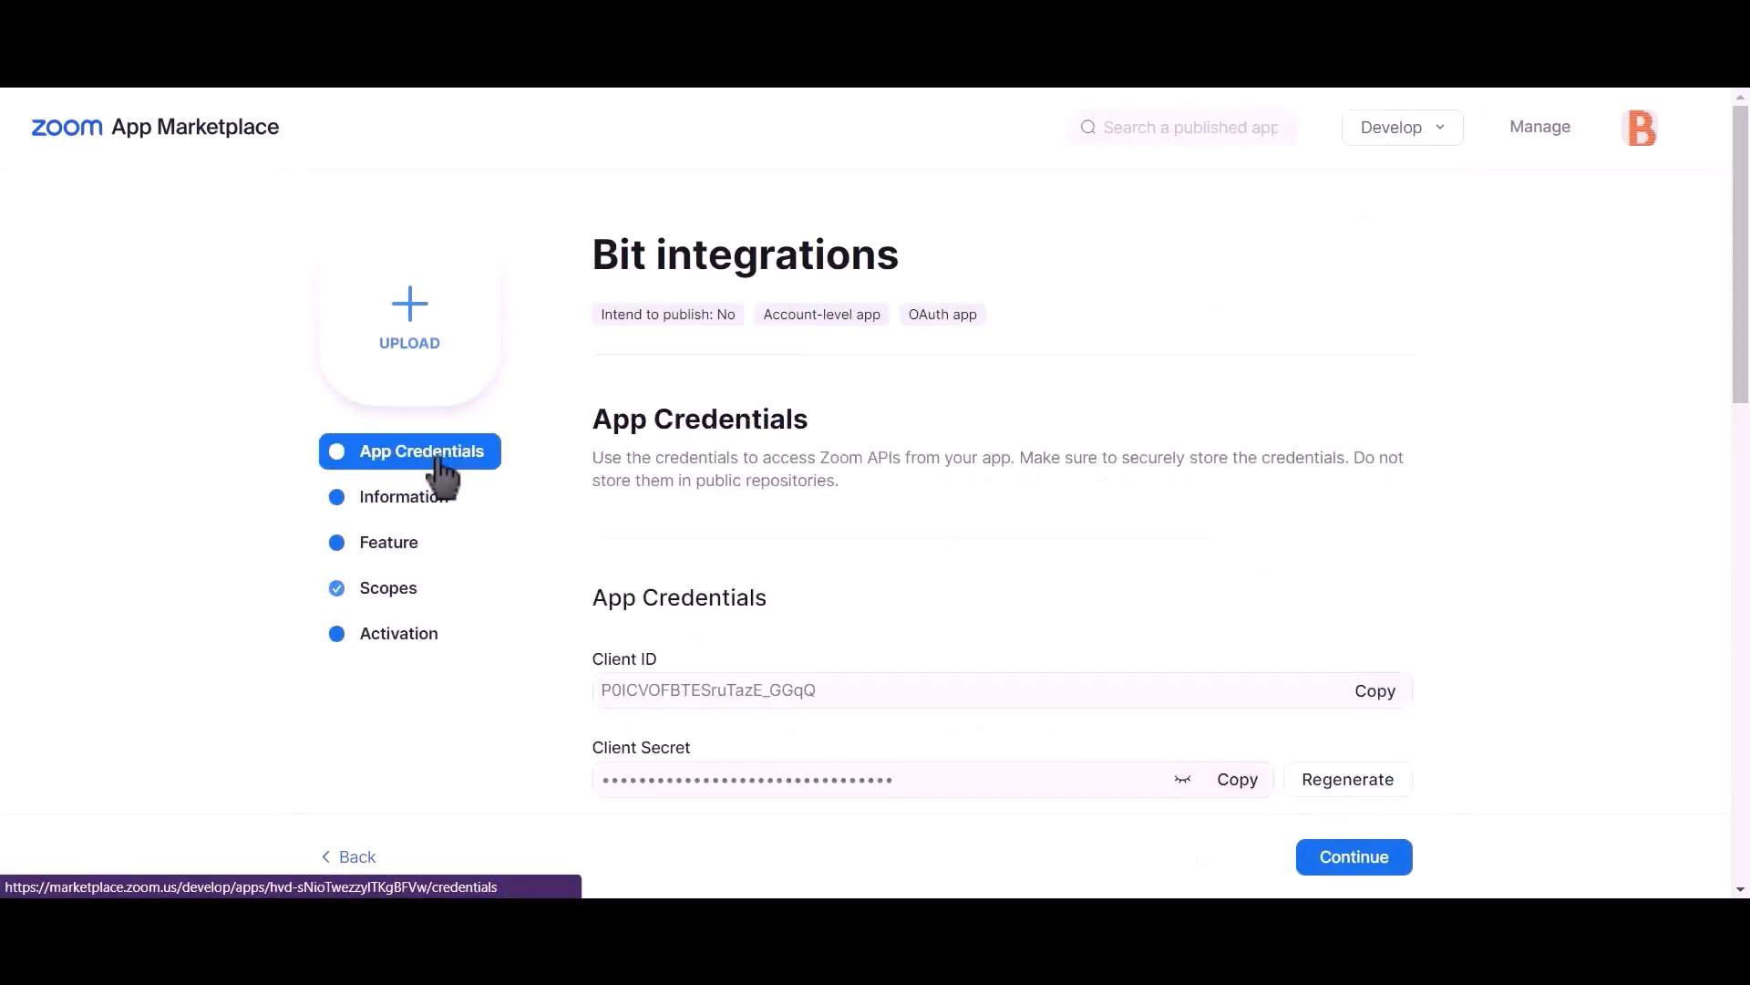
{"action": "left_click", "coordinate": [1381, 696]}
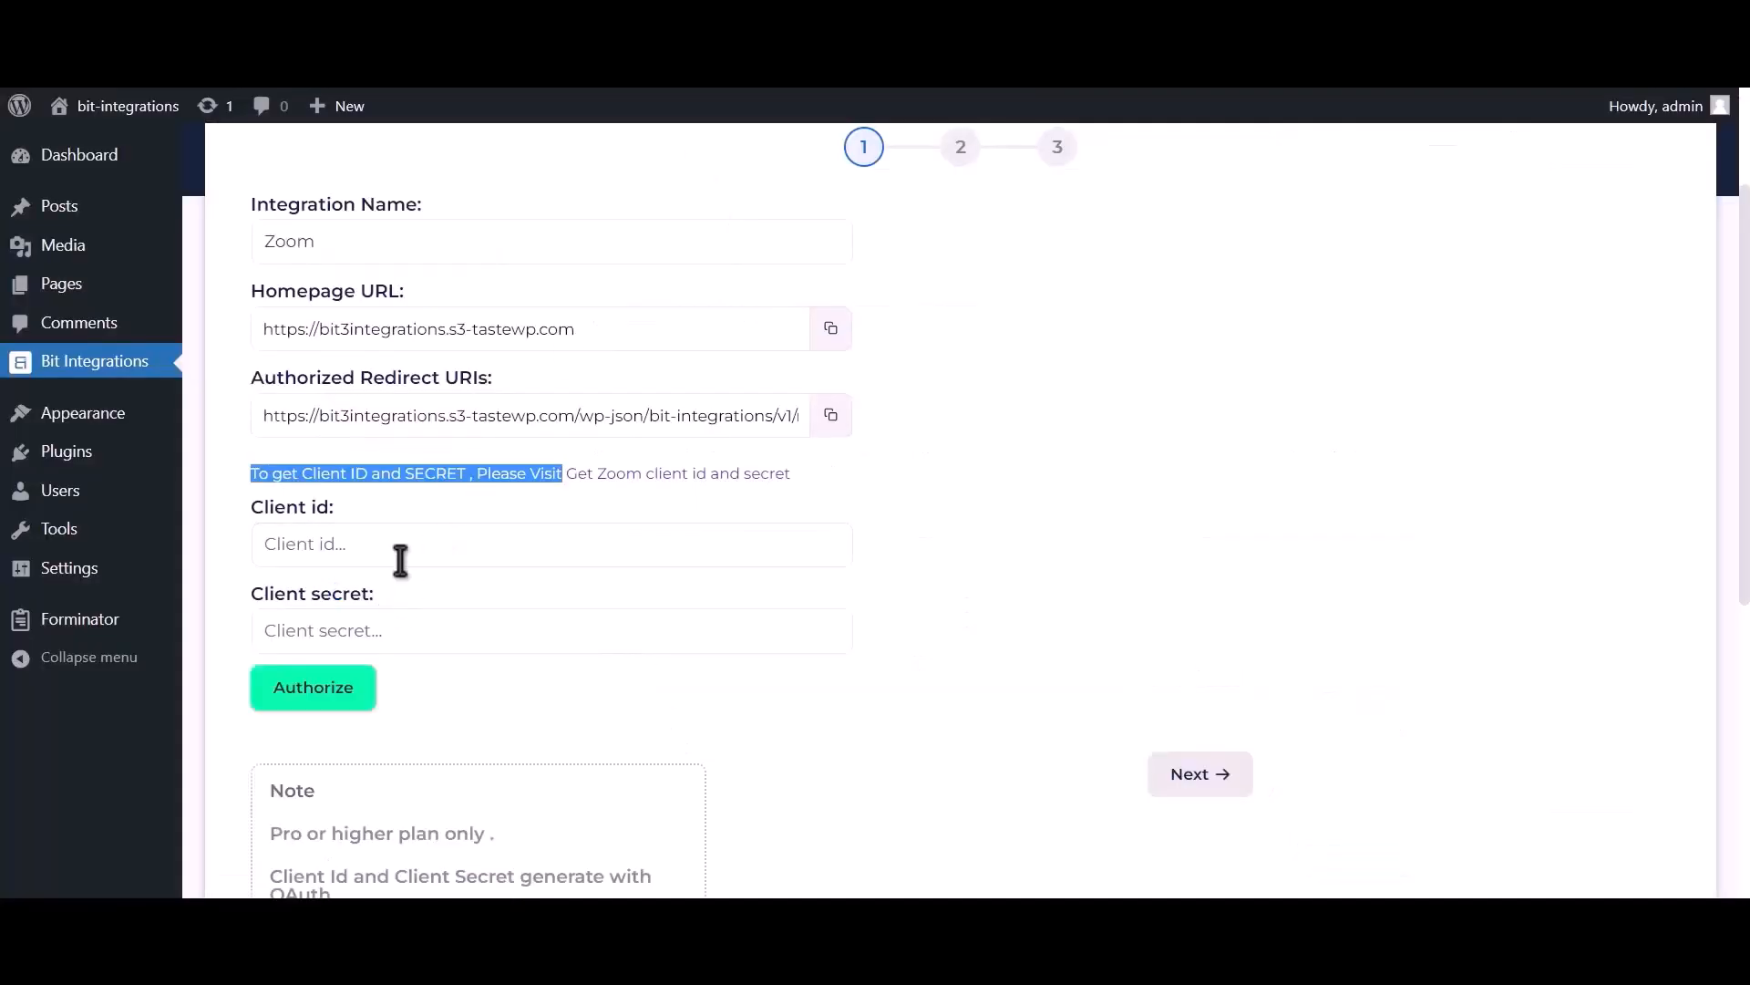
{"action": "left_click", "coordinate": [401, 558]}
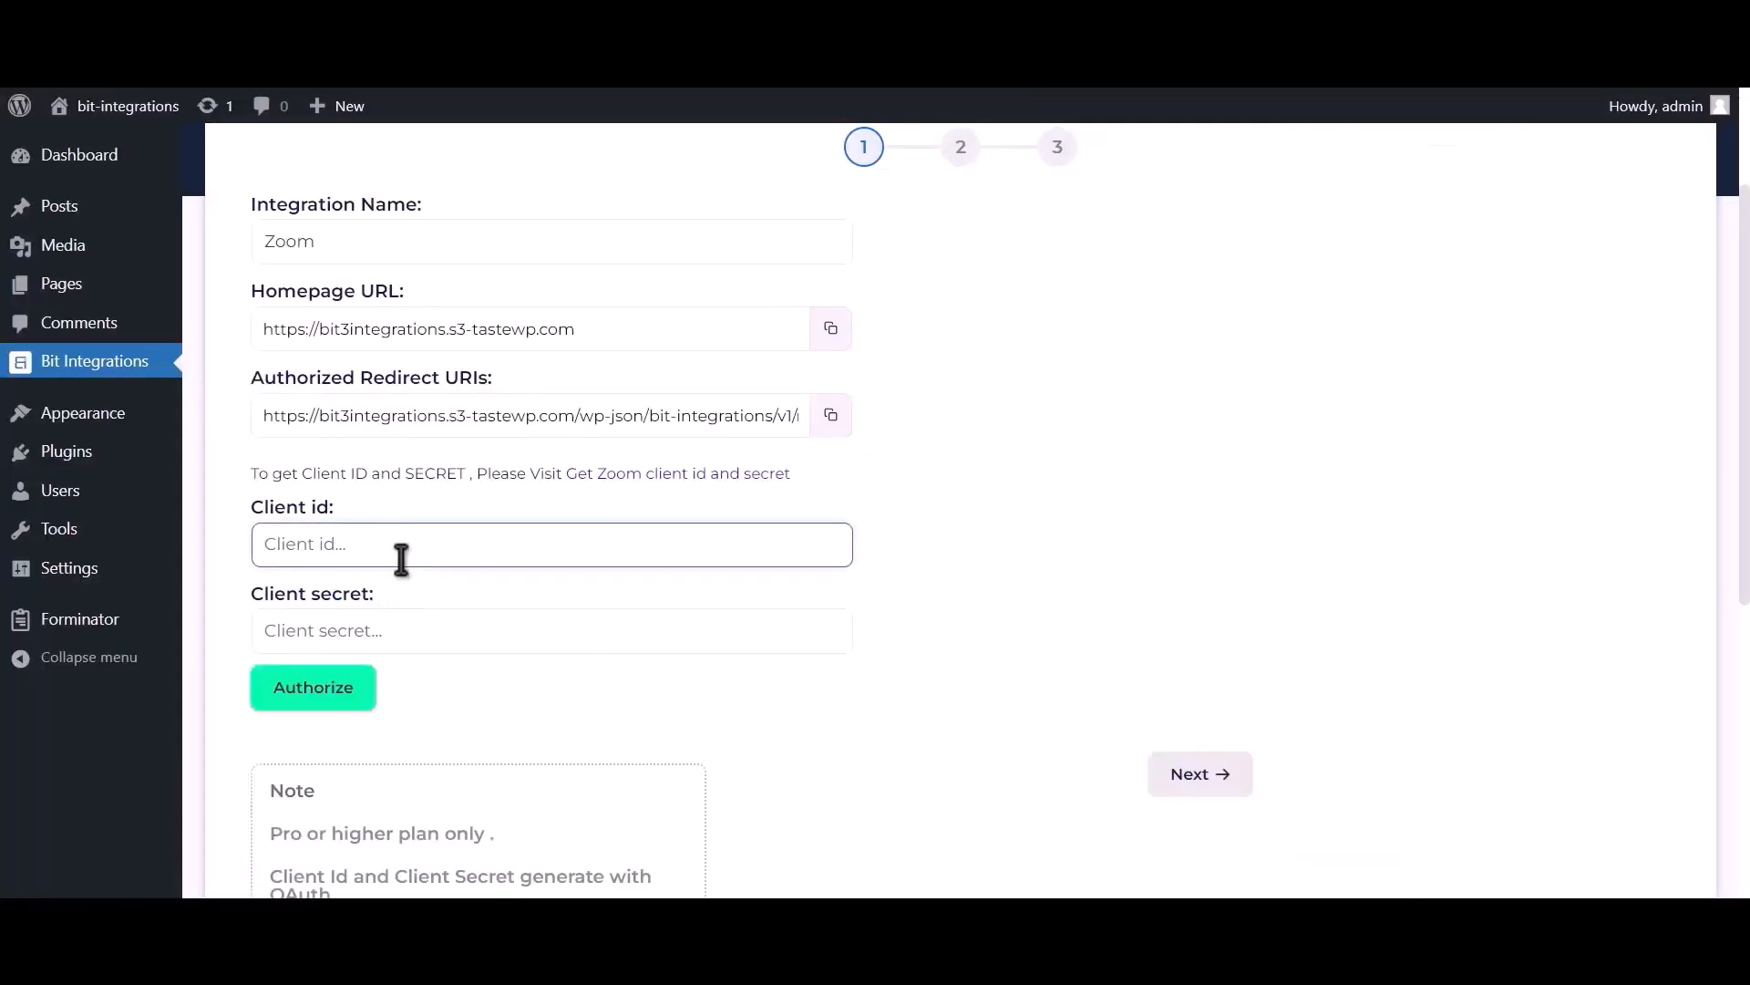
{"action": "key", "text": "ctrl+v"}
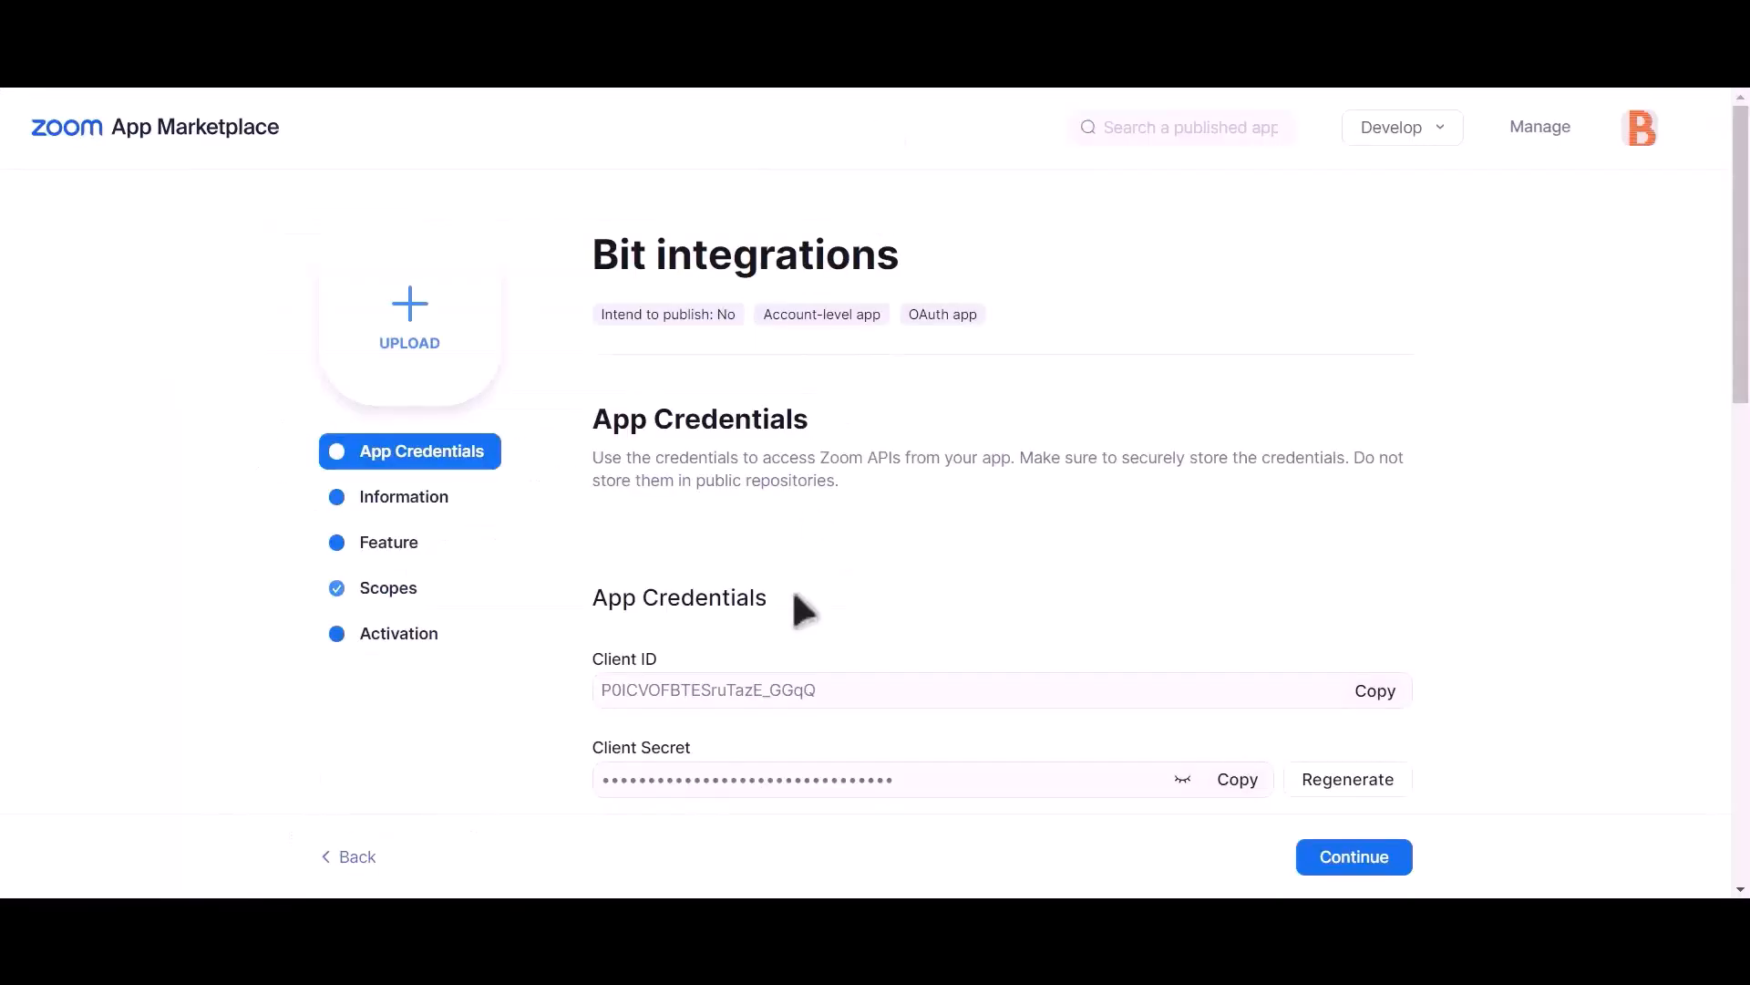
Step: Copy the Zoom app's Client Secret and return to the WordPress integration form
{"action": "triple_click", "coordinate": [625, 747]}
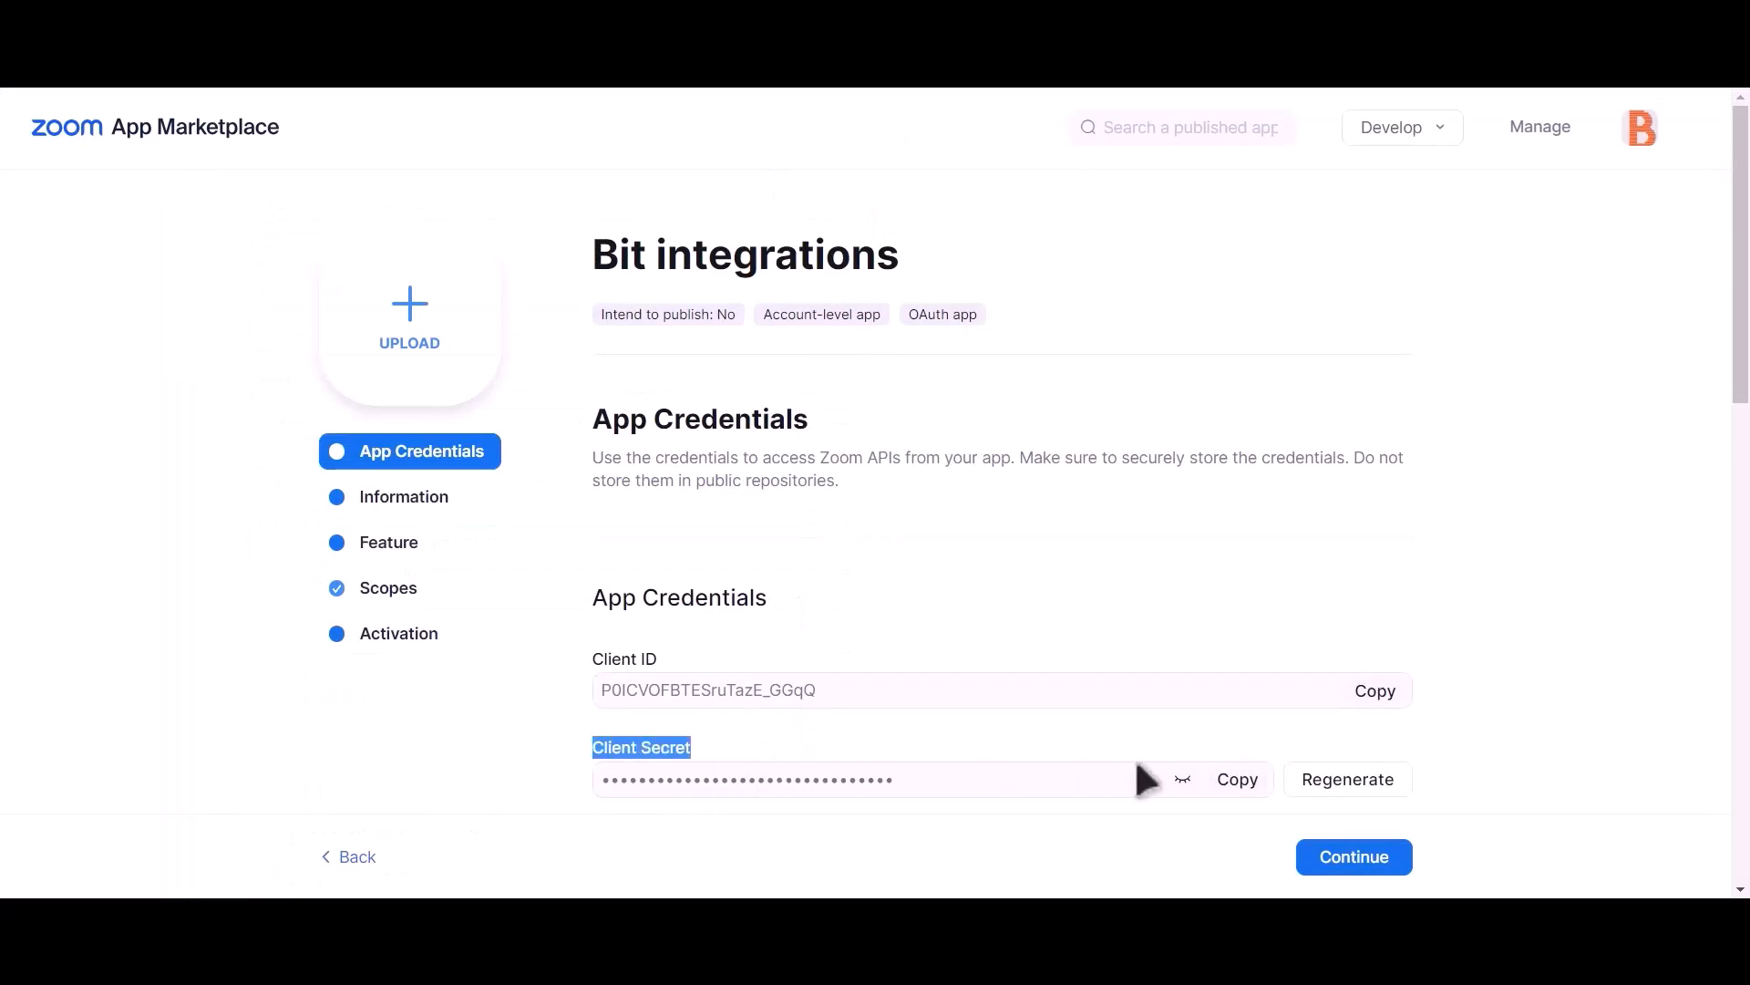
{"action": "left_click", "coordinate": [1236, 784]}
{"action": "left_click", "coordinate": [648, 27]}
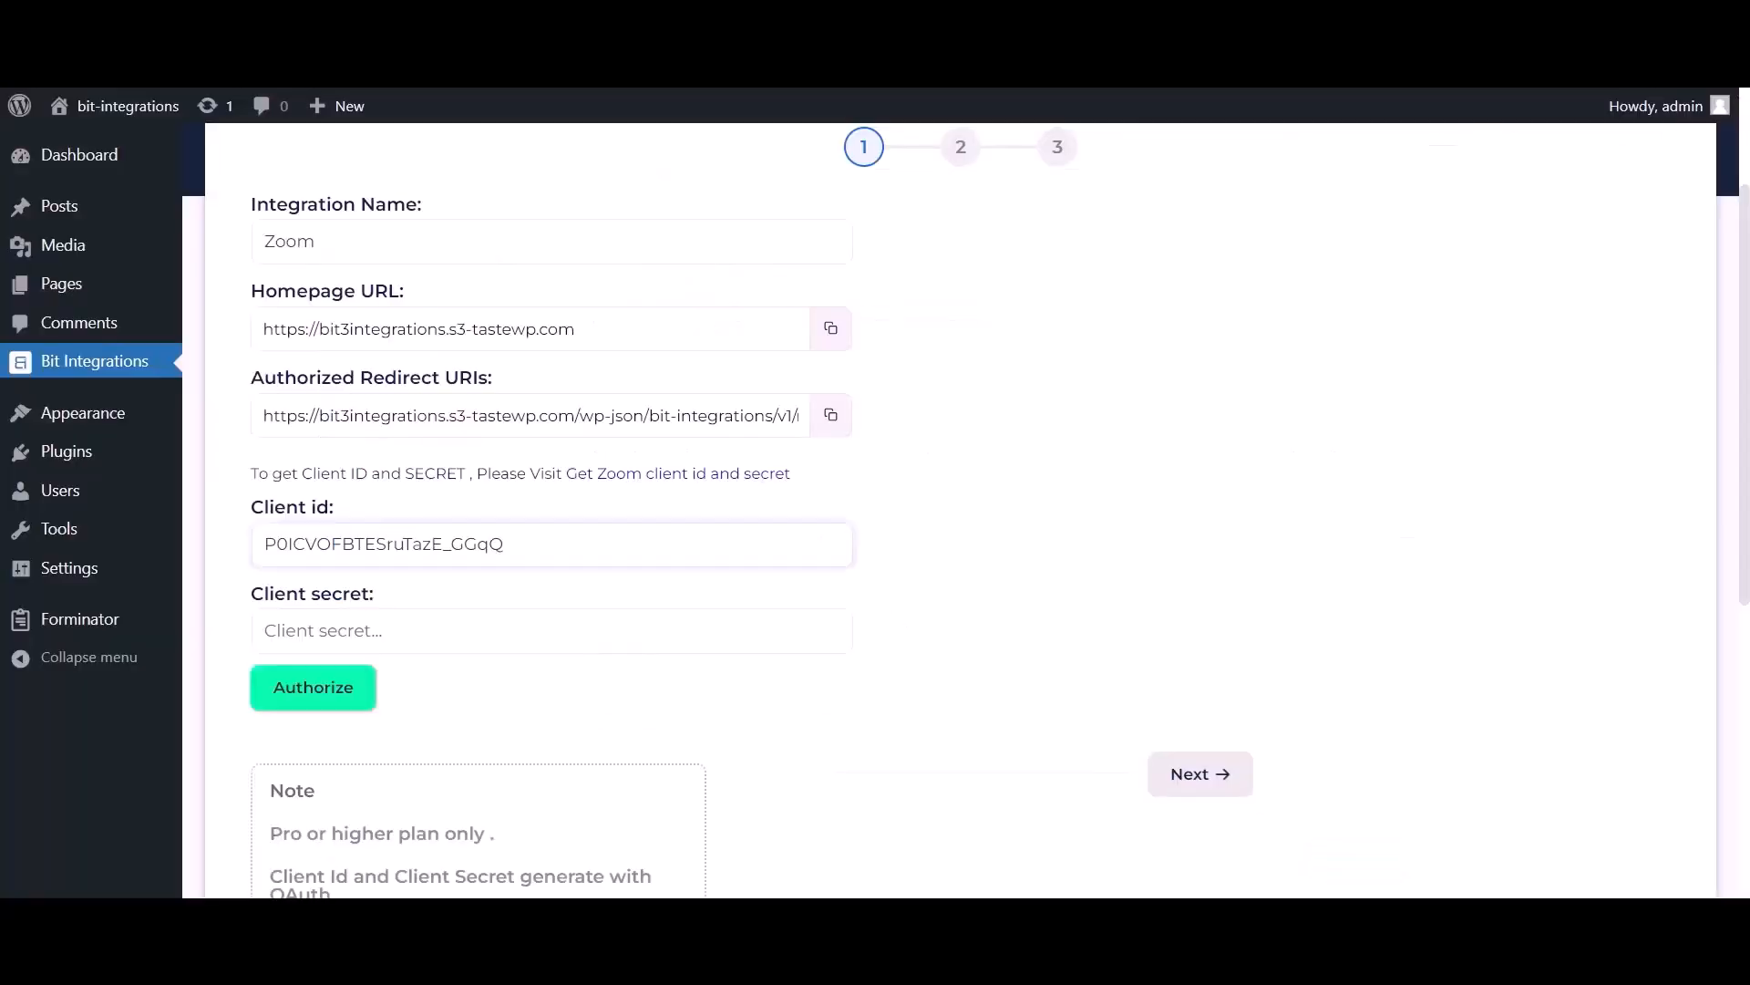
Step: Paste the Client Secret into Bit Integrations and copy its Authorized Redirect URI for Zoom
{"action": "left_click", "coordinate": [447, 632]}
{"action": "key", "text": "ctrl+v"}
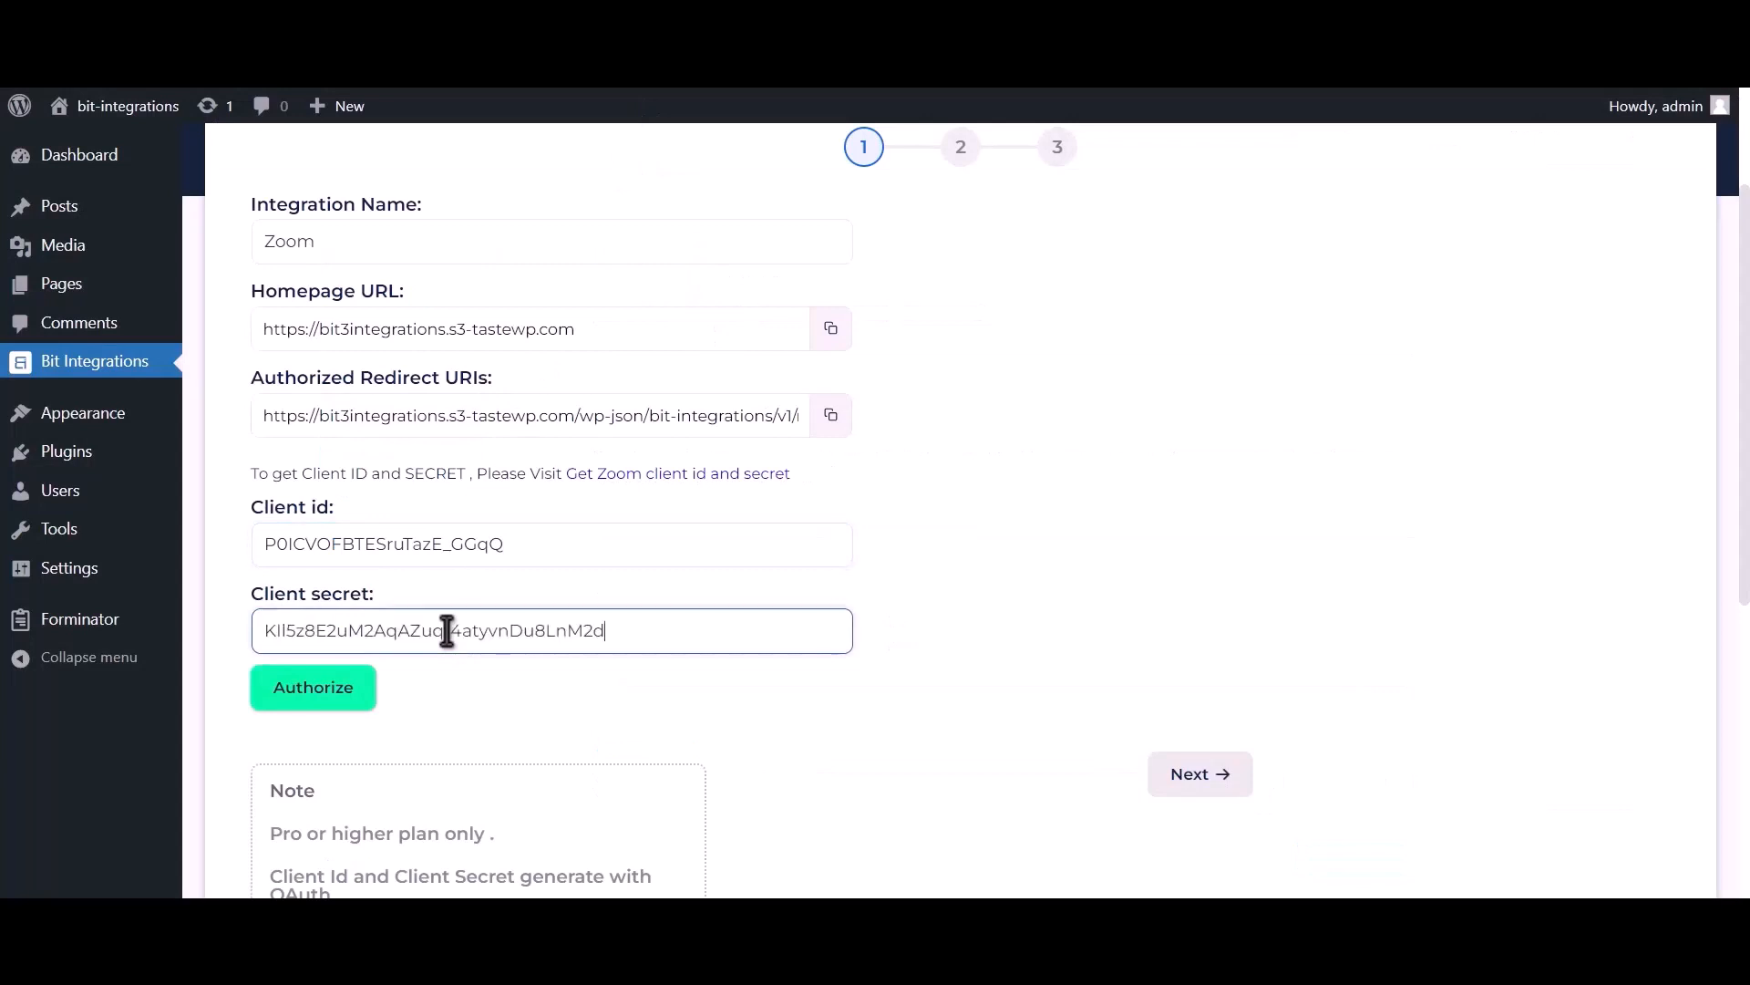
{"action": "left_click", "coordinate": [831, 425]}
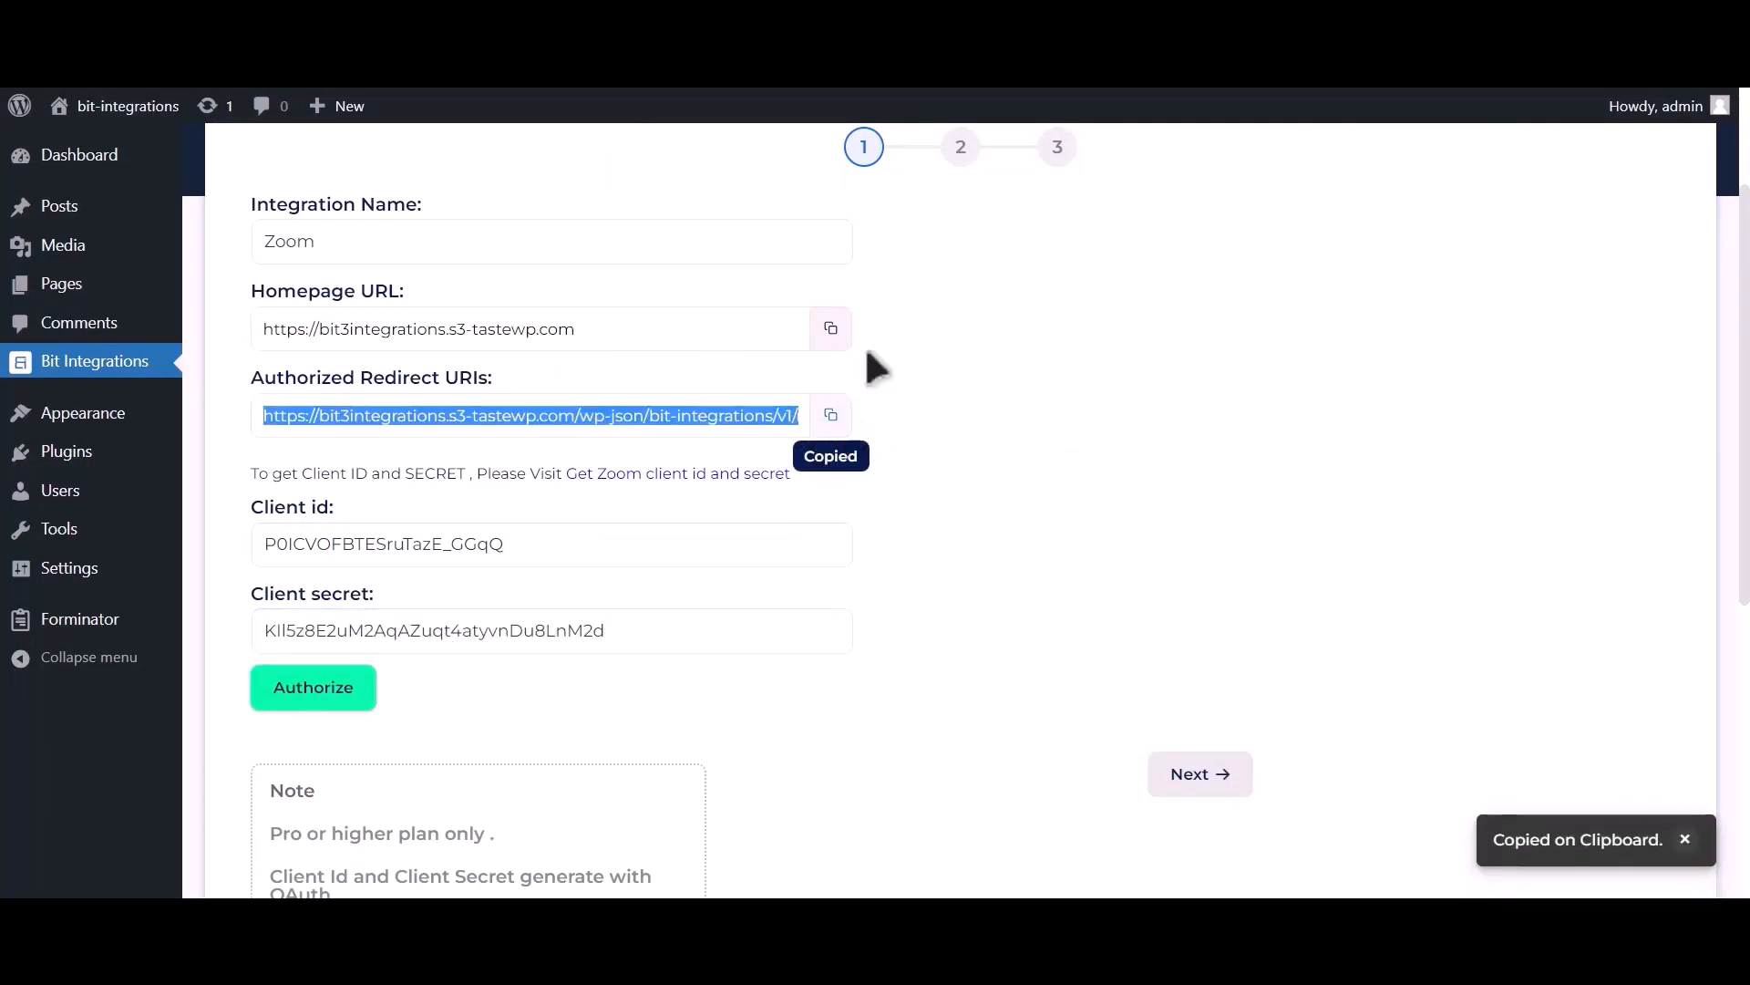
{"action": "key", "text": "alt+Tab"}
{"action": "scroll", "coordinate": [942, 419], "scroll_direction": "down", "scroll_amount": 2}
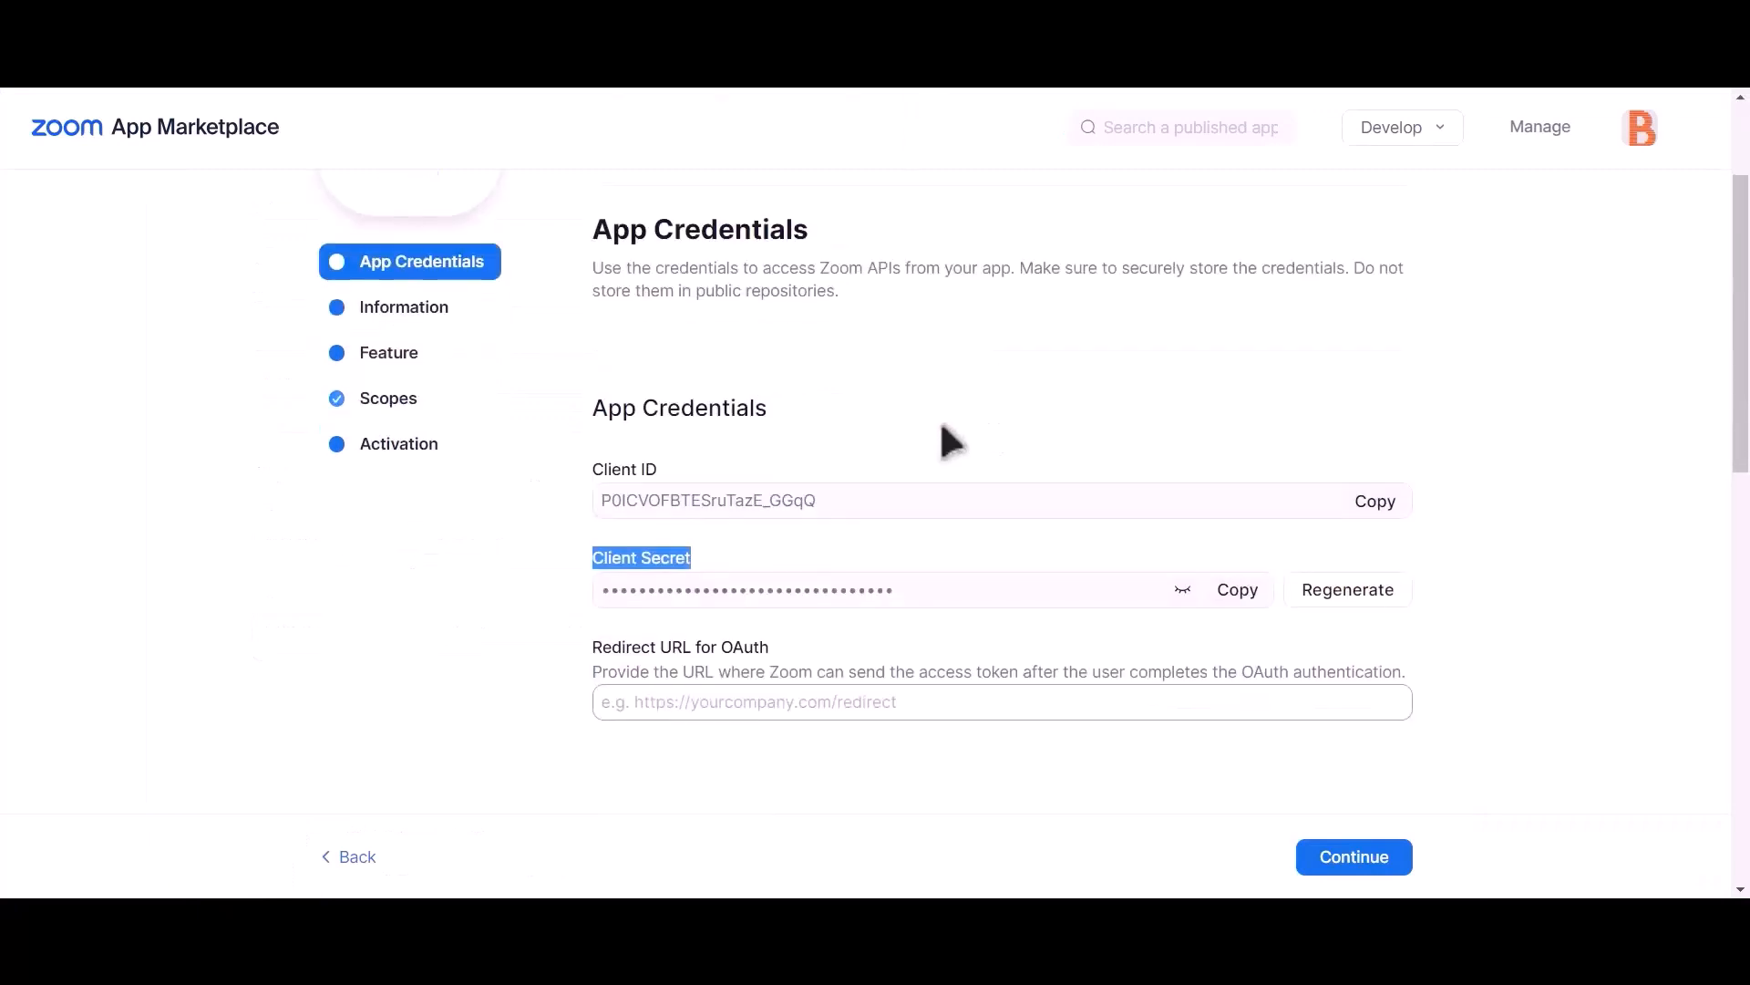
{"action": "left_click", "coordinate": [699, 700]}
Step: Paste the Bit Integrations redirect URI into Zoom's OAuth Redirect URL and Allow List
{"action": "key", "text": "ctrl+v"}
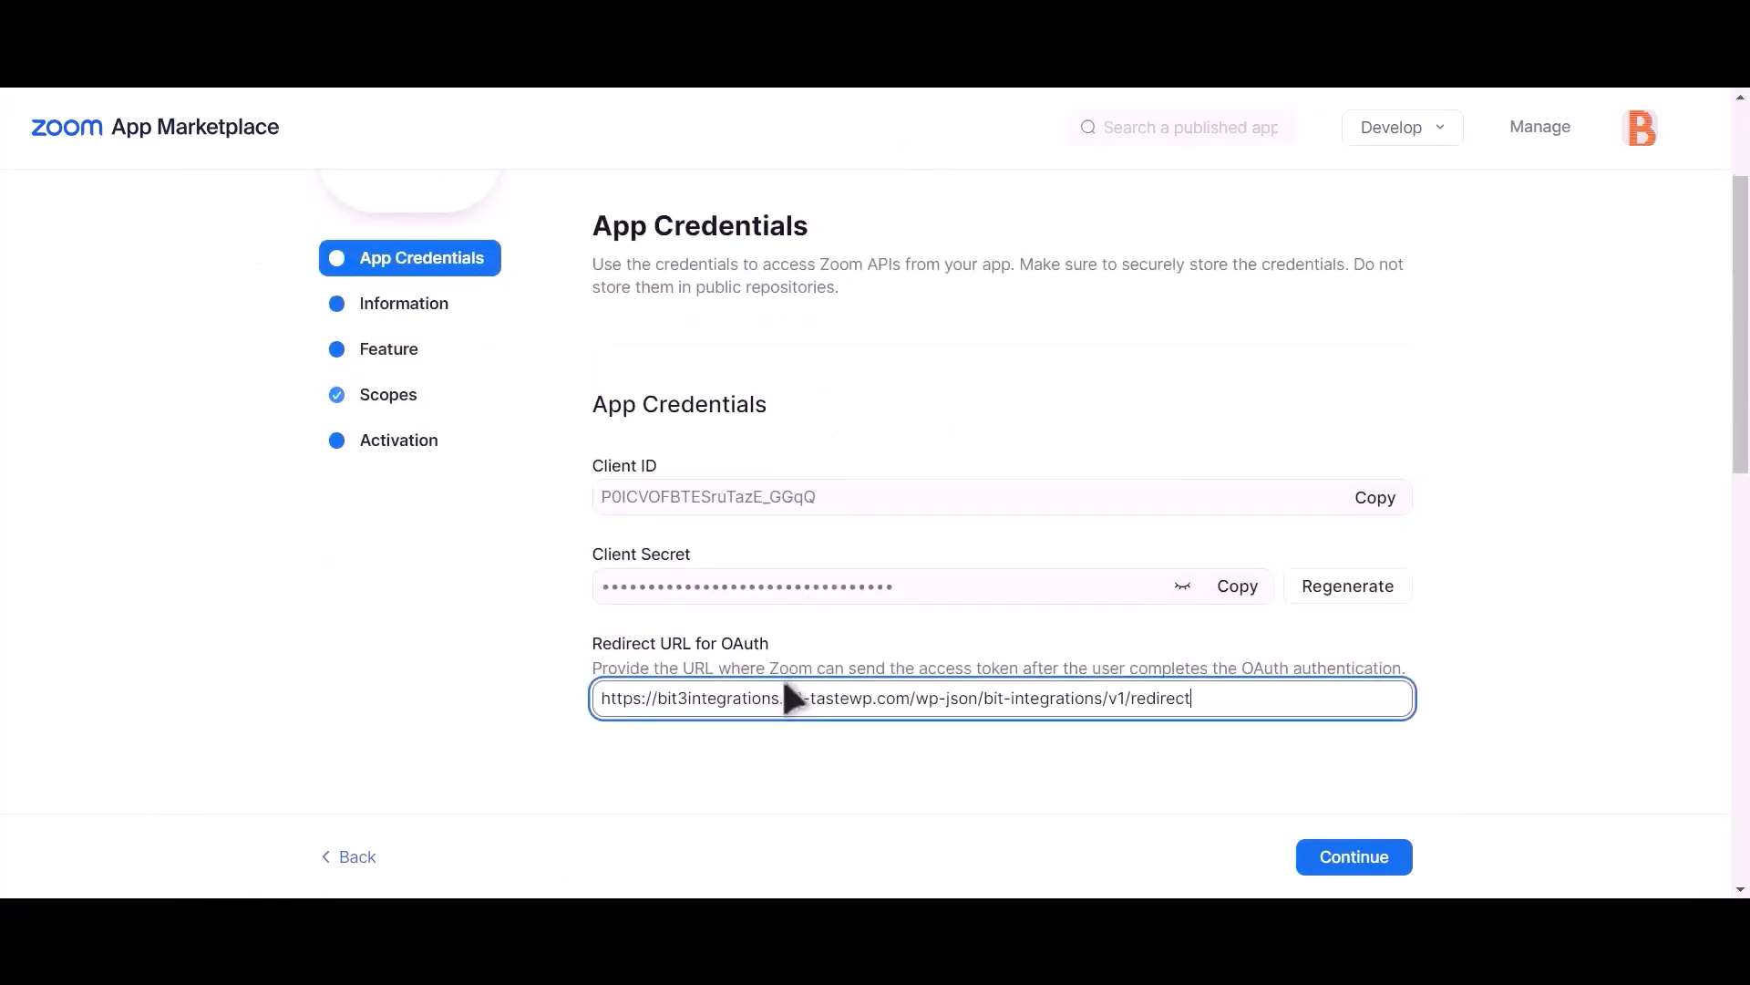
{"action": "scroll", "coordinate": [793, 700], "scroll_direction": "down", "scroll_amount": 4}
{"action": "scroll", "coordinate": [793, 700], "scroll_direction": "down", "scroll_amount": 2}
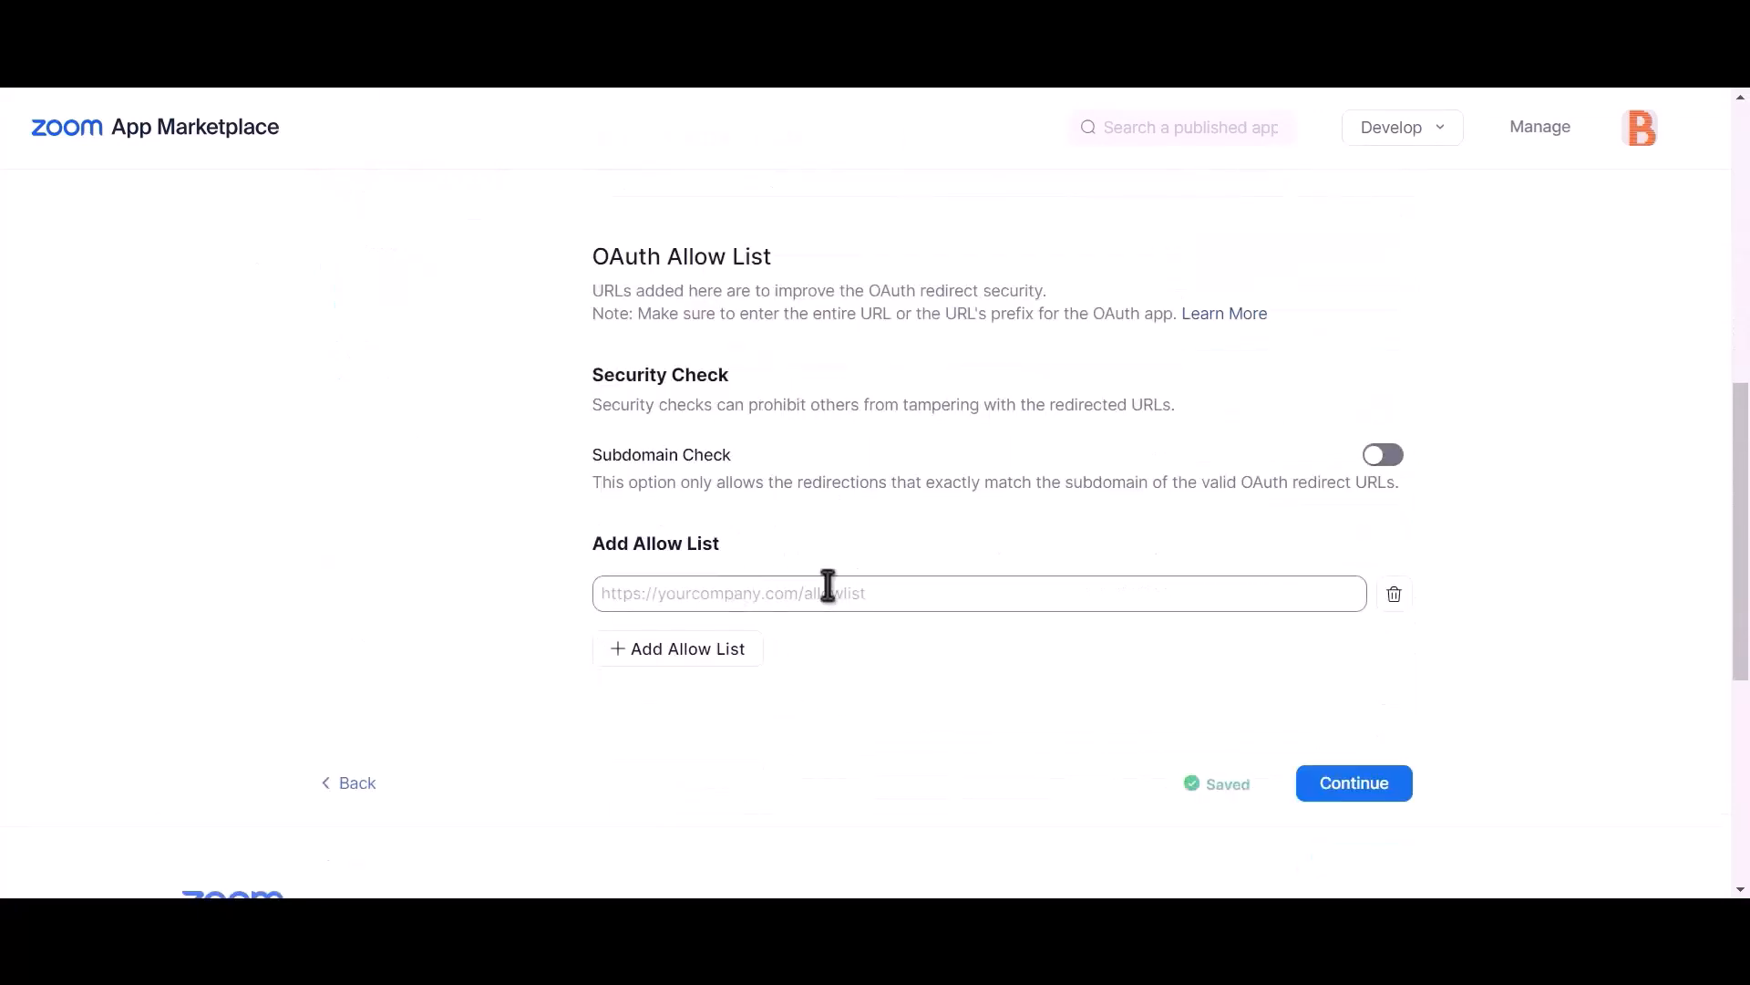
{"action": "left_click", "coordinate": [782, 597]}
{"action": "key", "text": "ctrl+v"}
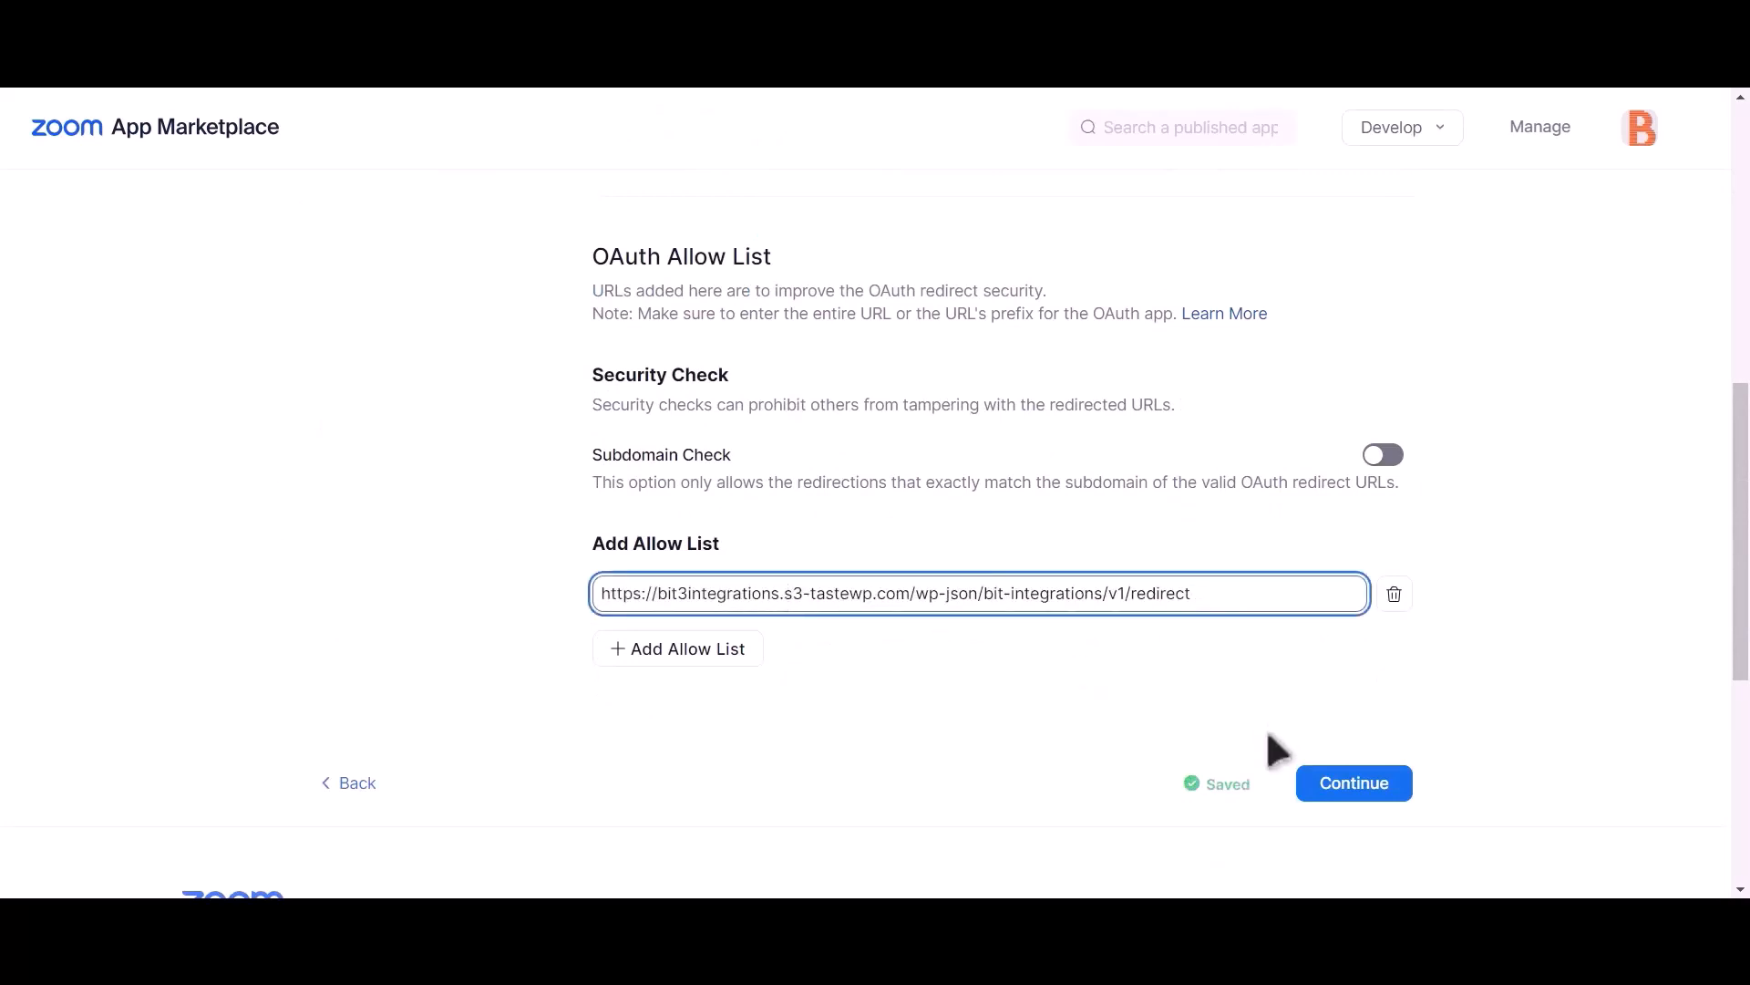
{"action": "left_click", "coordinate": [1085, 686]}
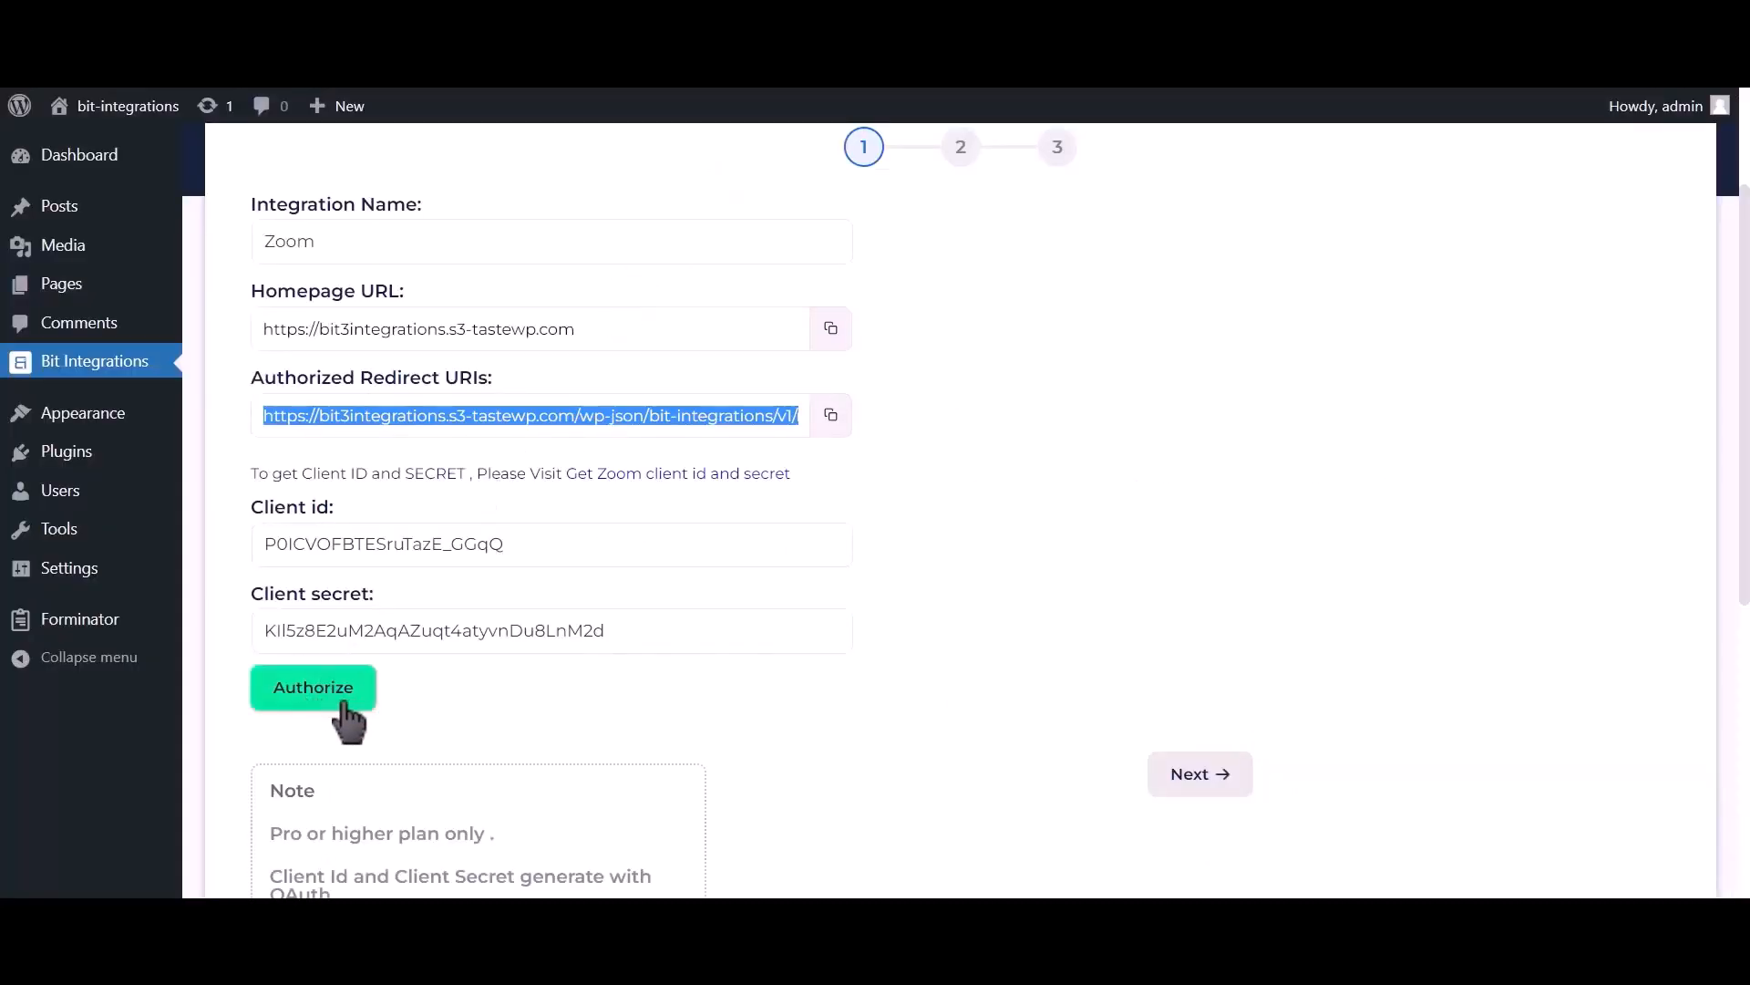
Step: Authorize Bit Integrations to access the Zoom account and advance to step 2
{"action": "left_click", "coordinate": [340, 704]}
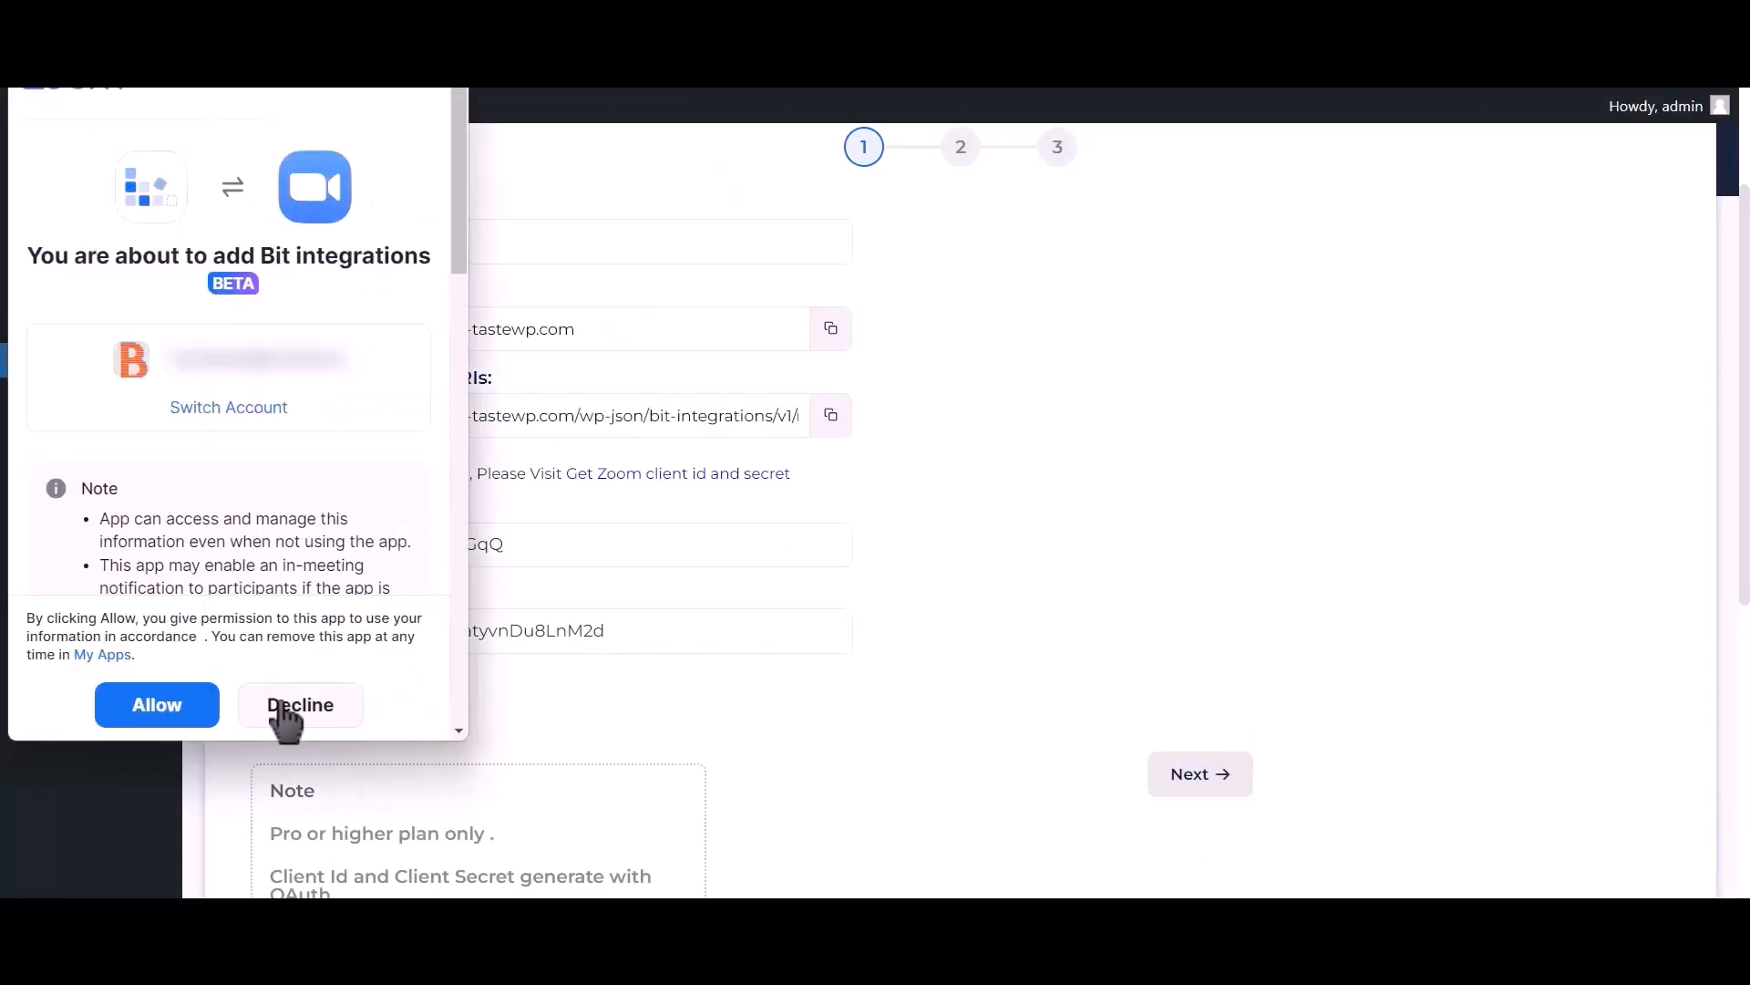
{"action": "left_click", "coordinate": [173, 706]}
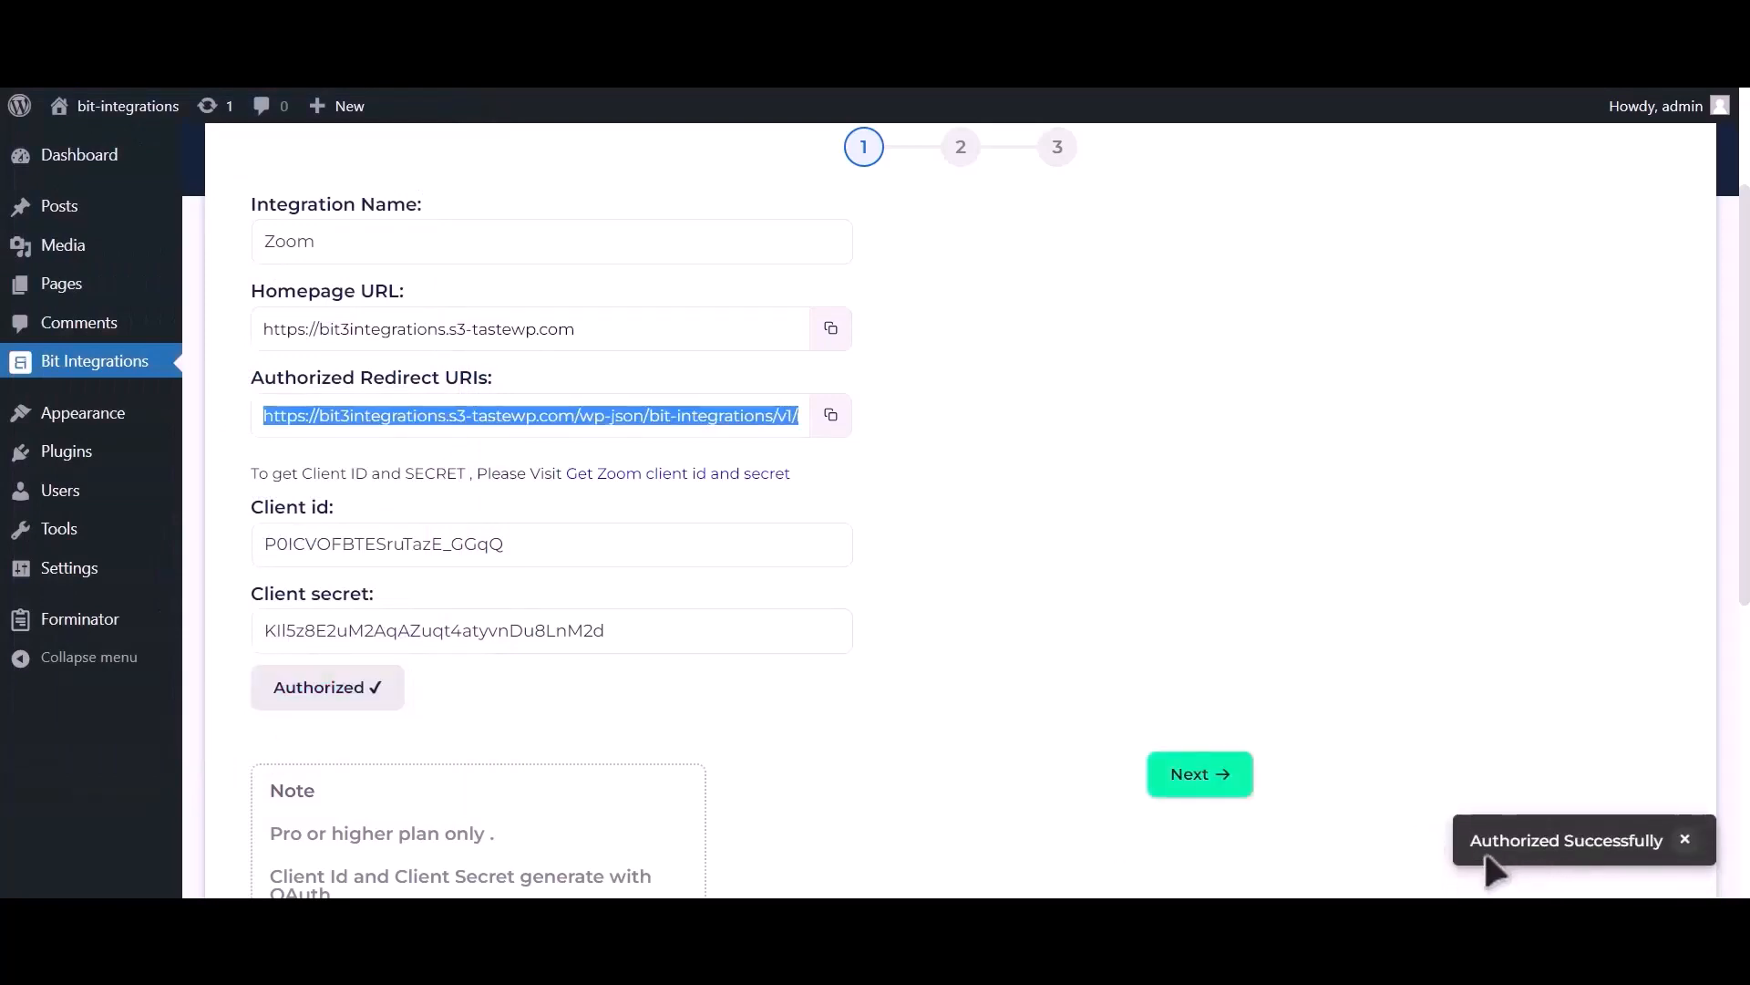
{"action": "left_click", "coordinate": [1208, 775]}
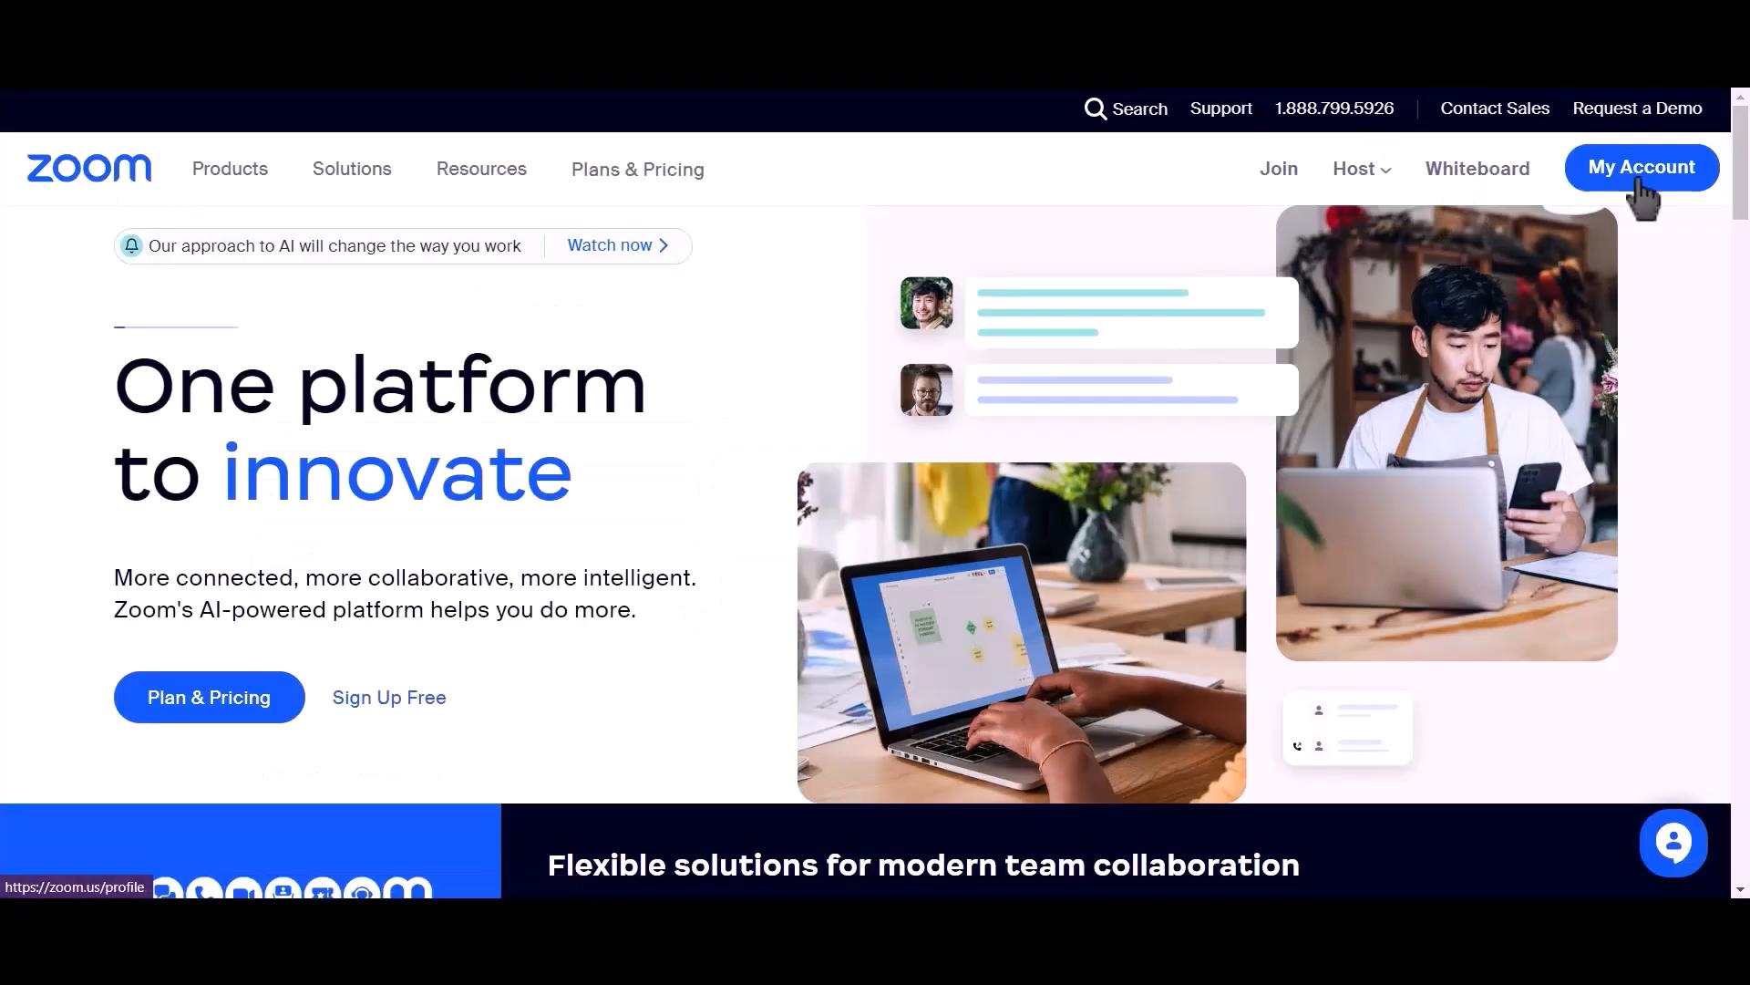
Step: Start scheduling a new Zoom meeting titled 'Bit Integrations' from the Meetings page
{"action": "left_click", "coordinate": [1637, 187]}
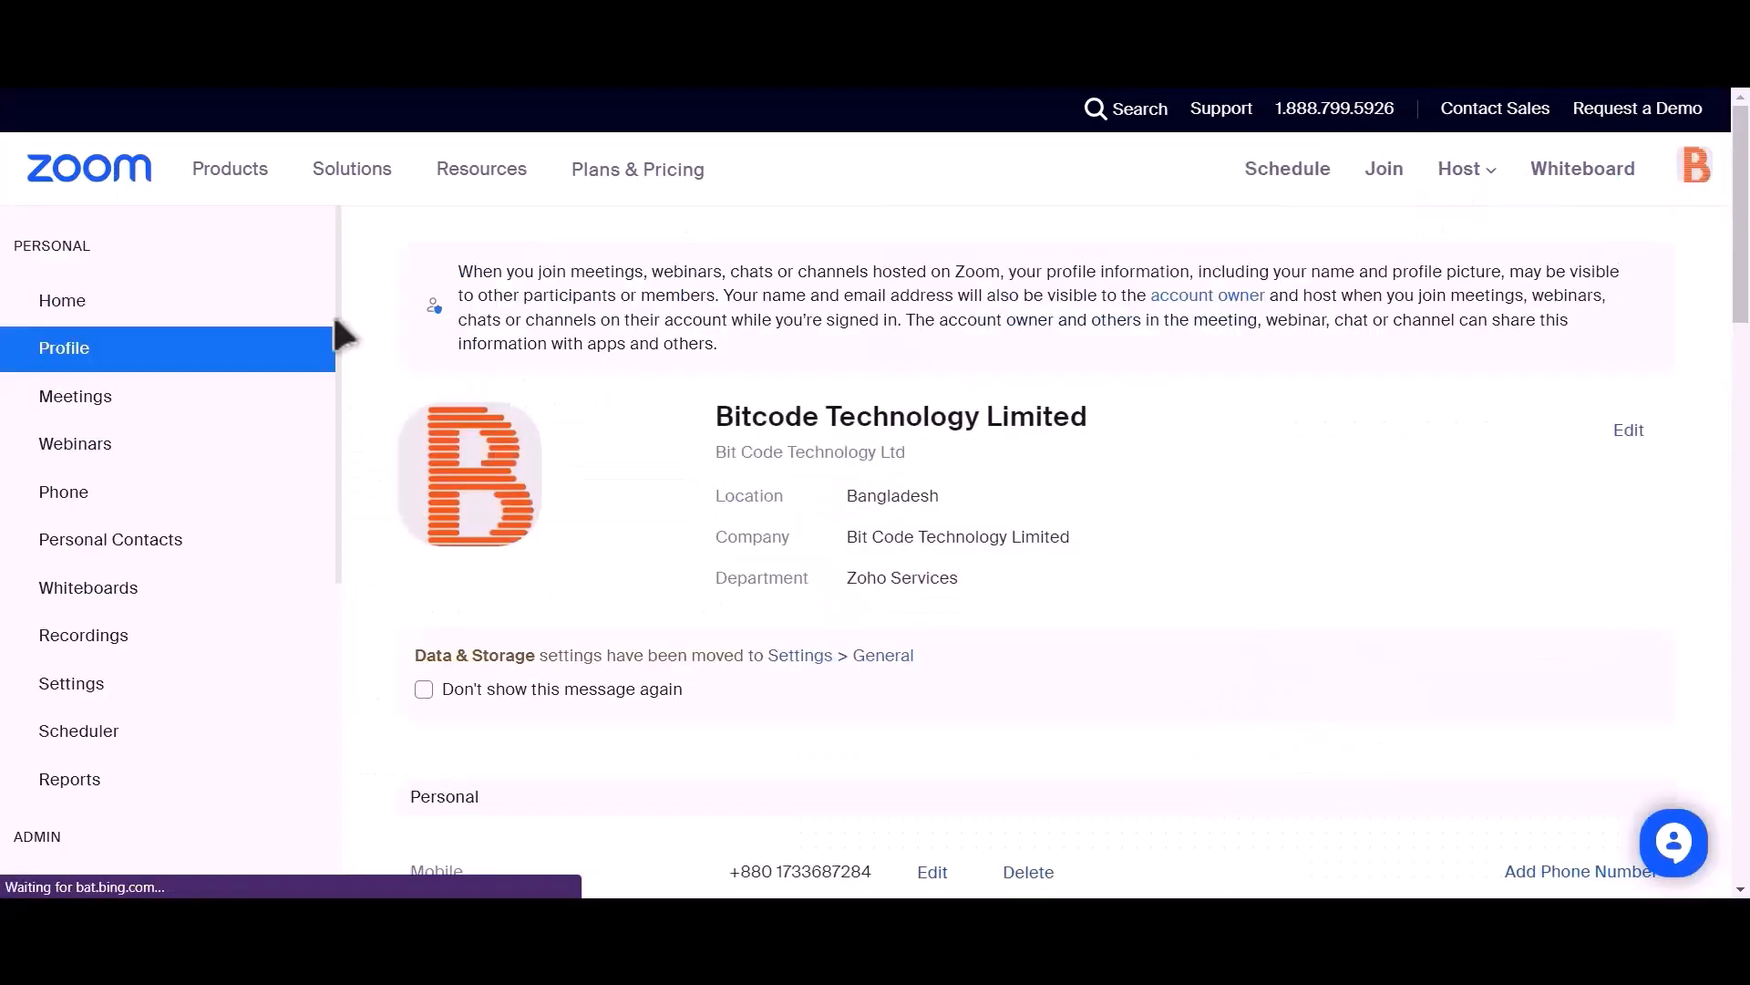
{"action": "left_click", "coordinate": [142, 412]}
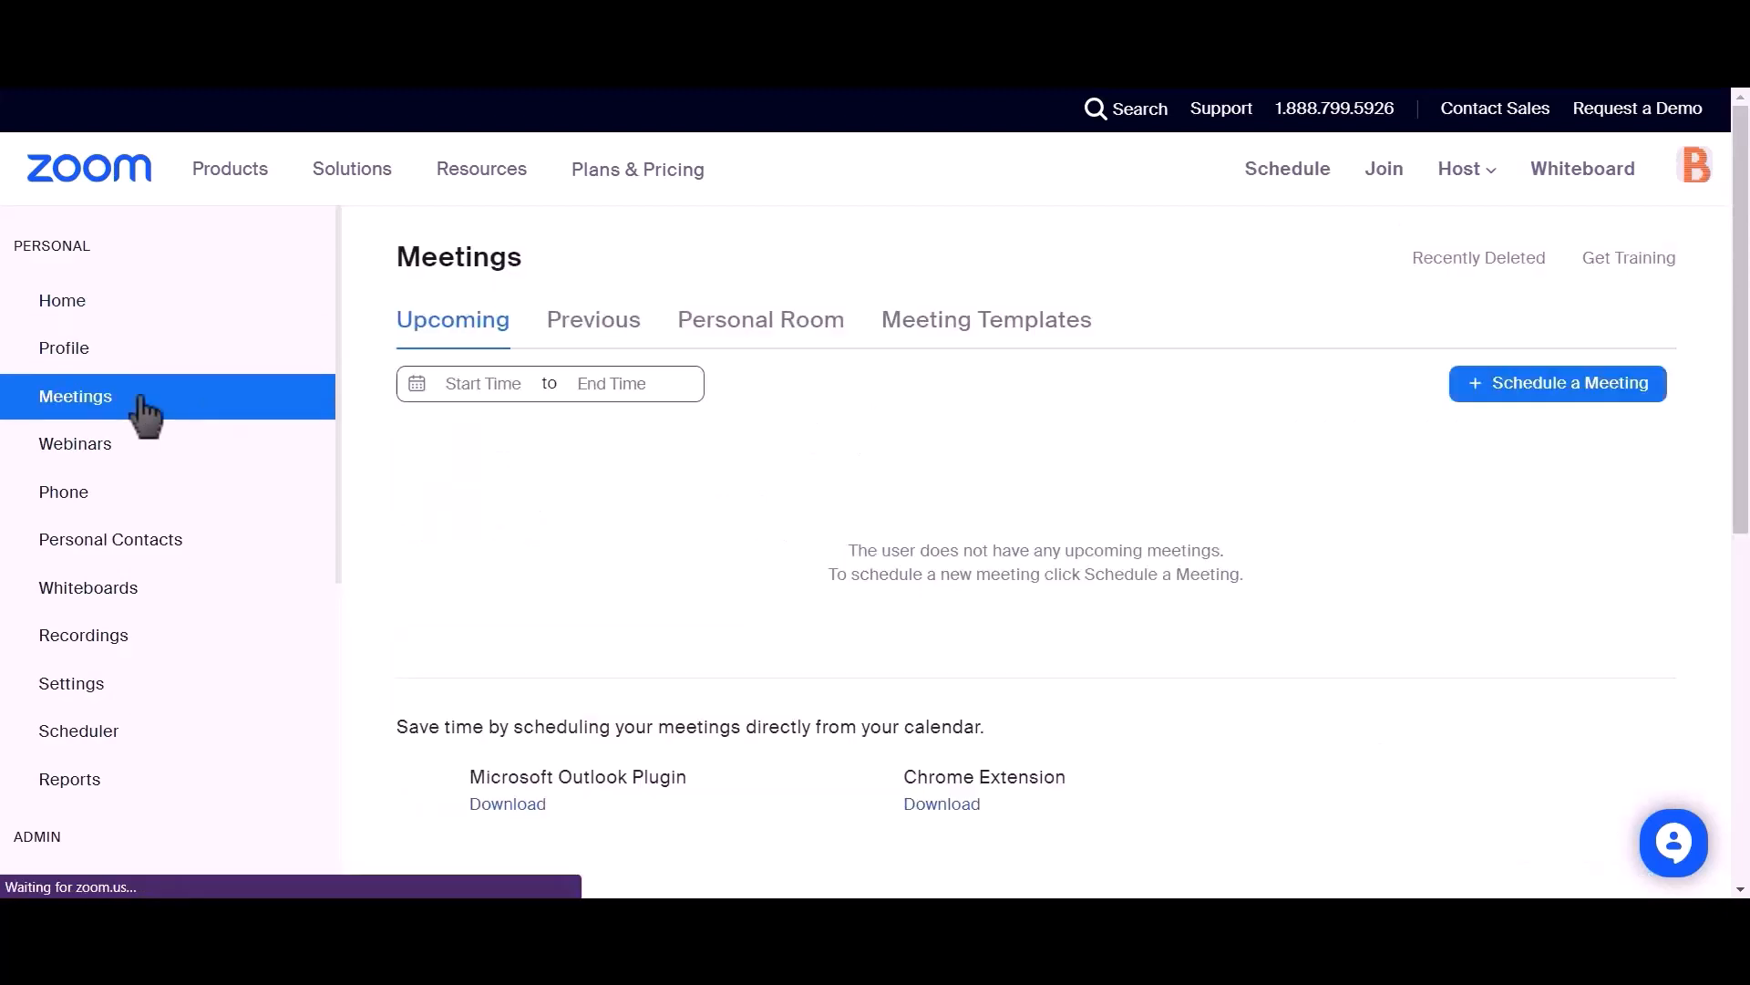
{"action": "left_click", "coordinate": [1584, 402]}
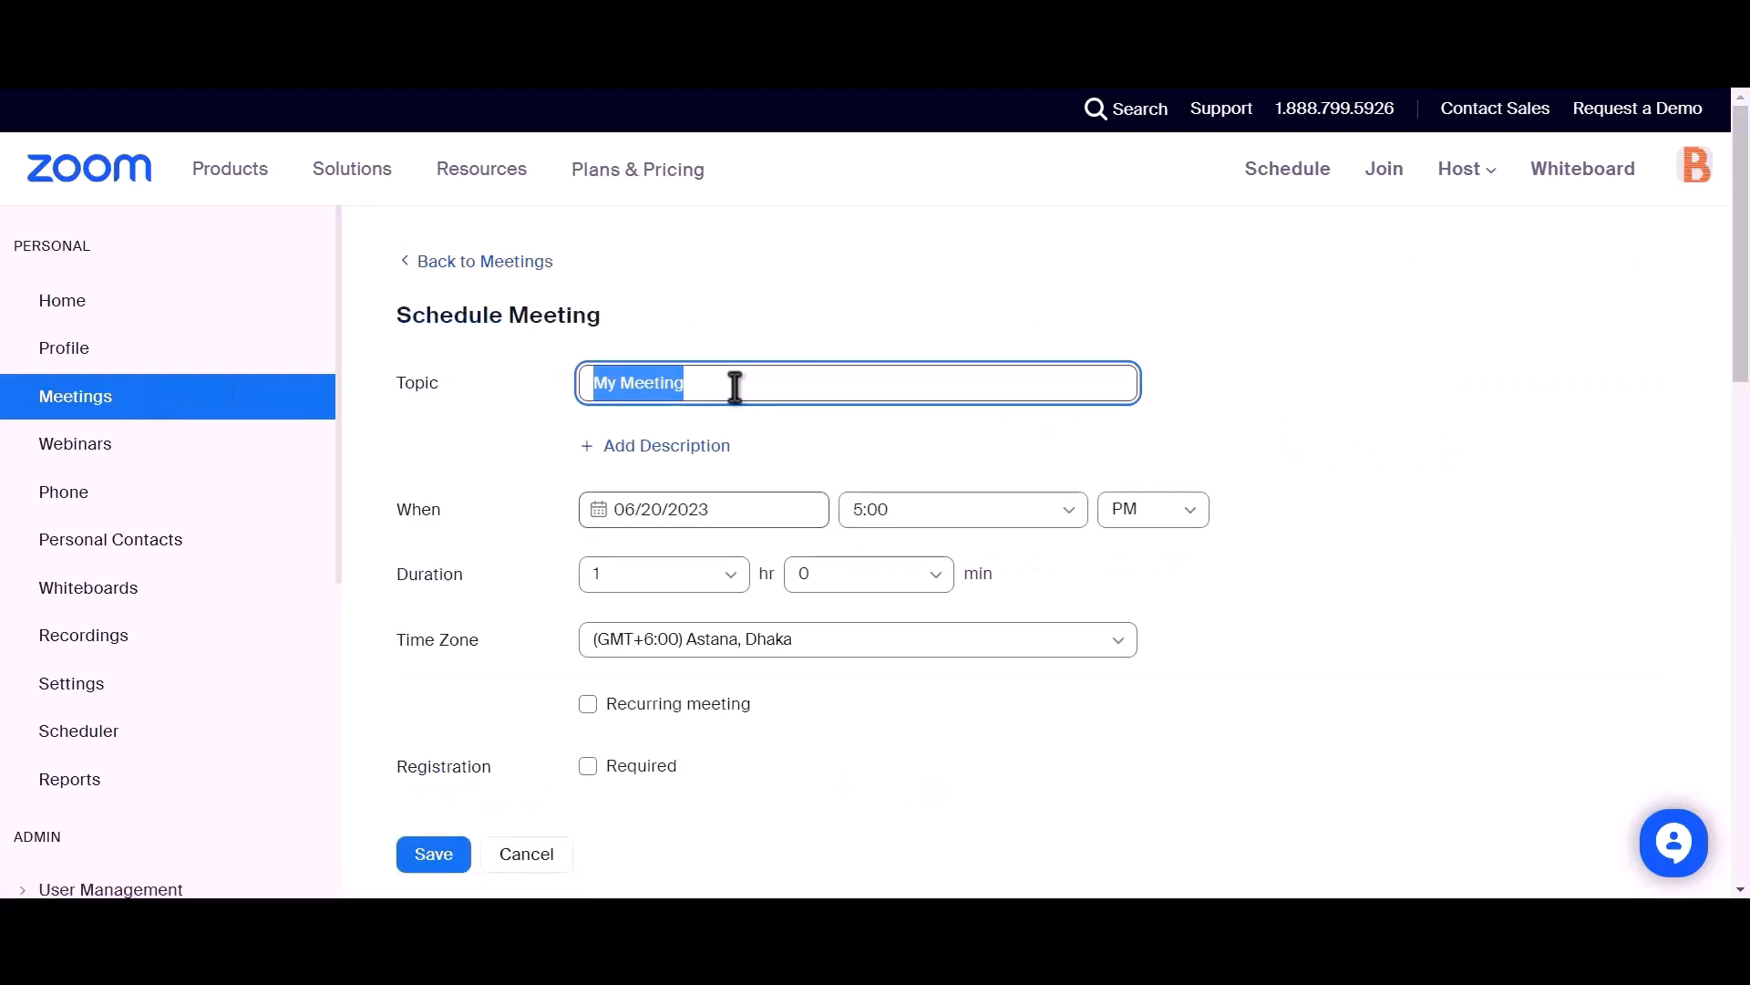
{"action": "type", "text": "Bit"}
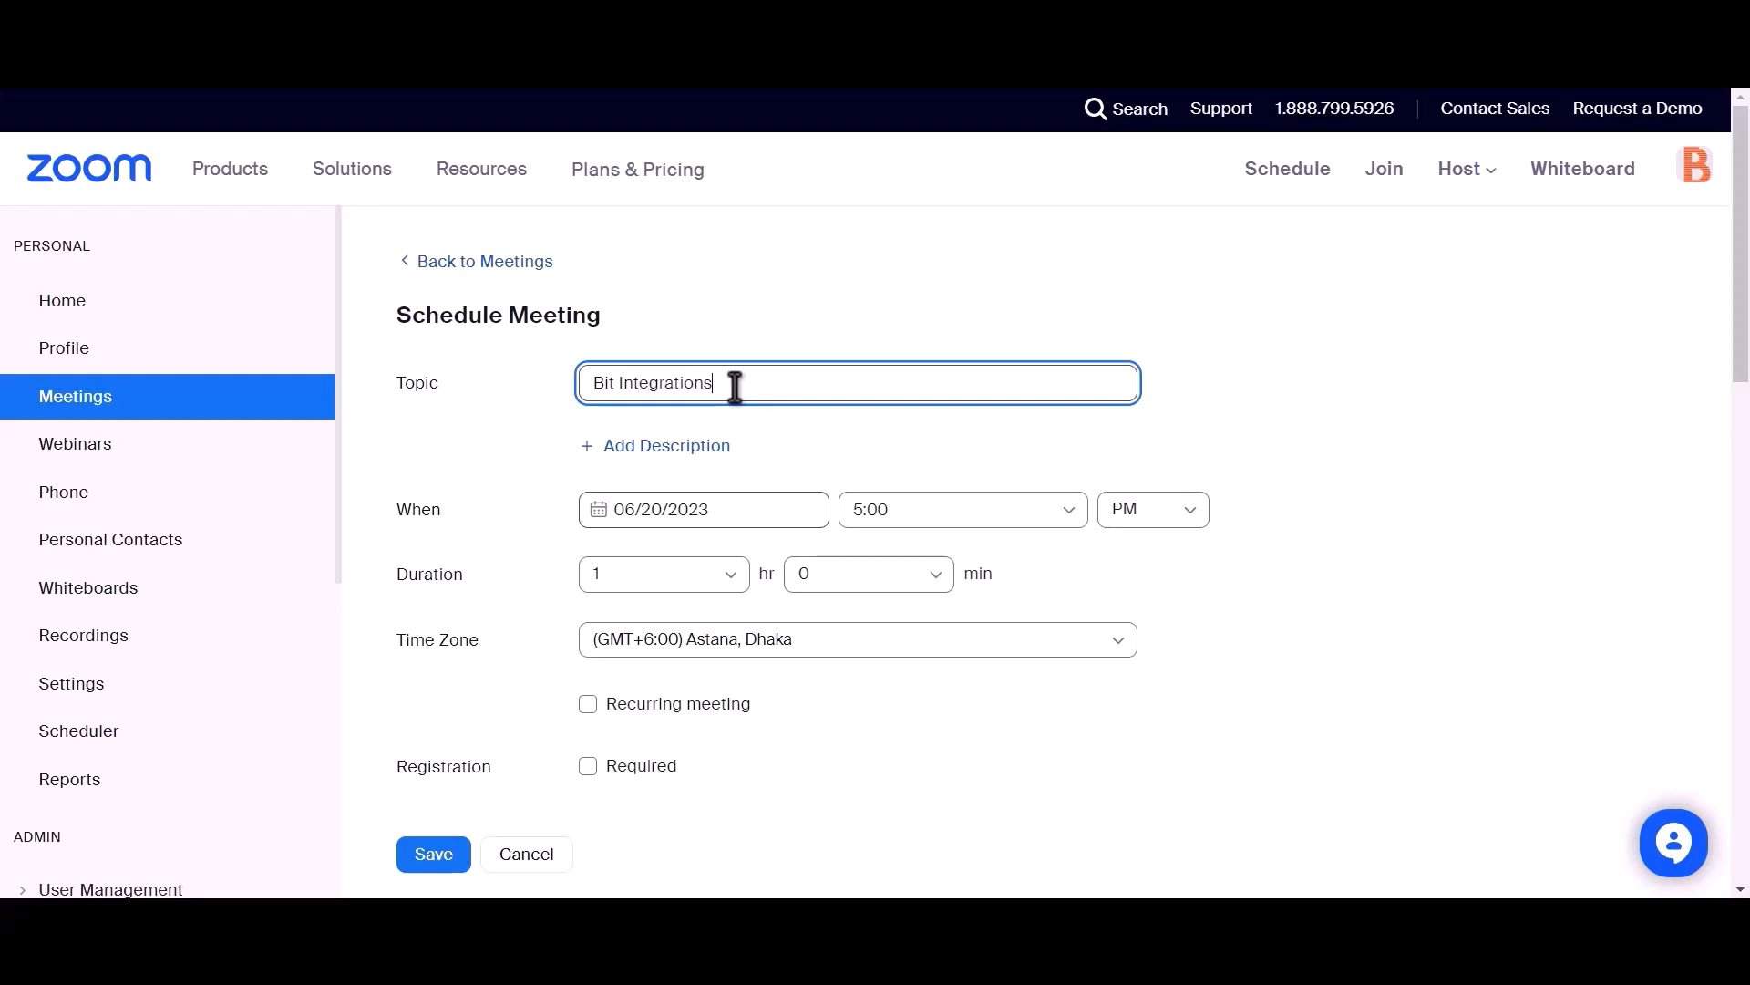
Step: Require registration for the Jun 20, 2023, 5:00 PM meeting and save it
{"action": "scroll", "coordinate": [735, 387], "scroll_direction": "down", "scroll_amount": 2}
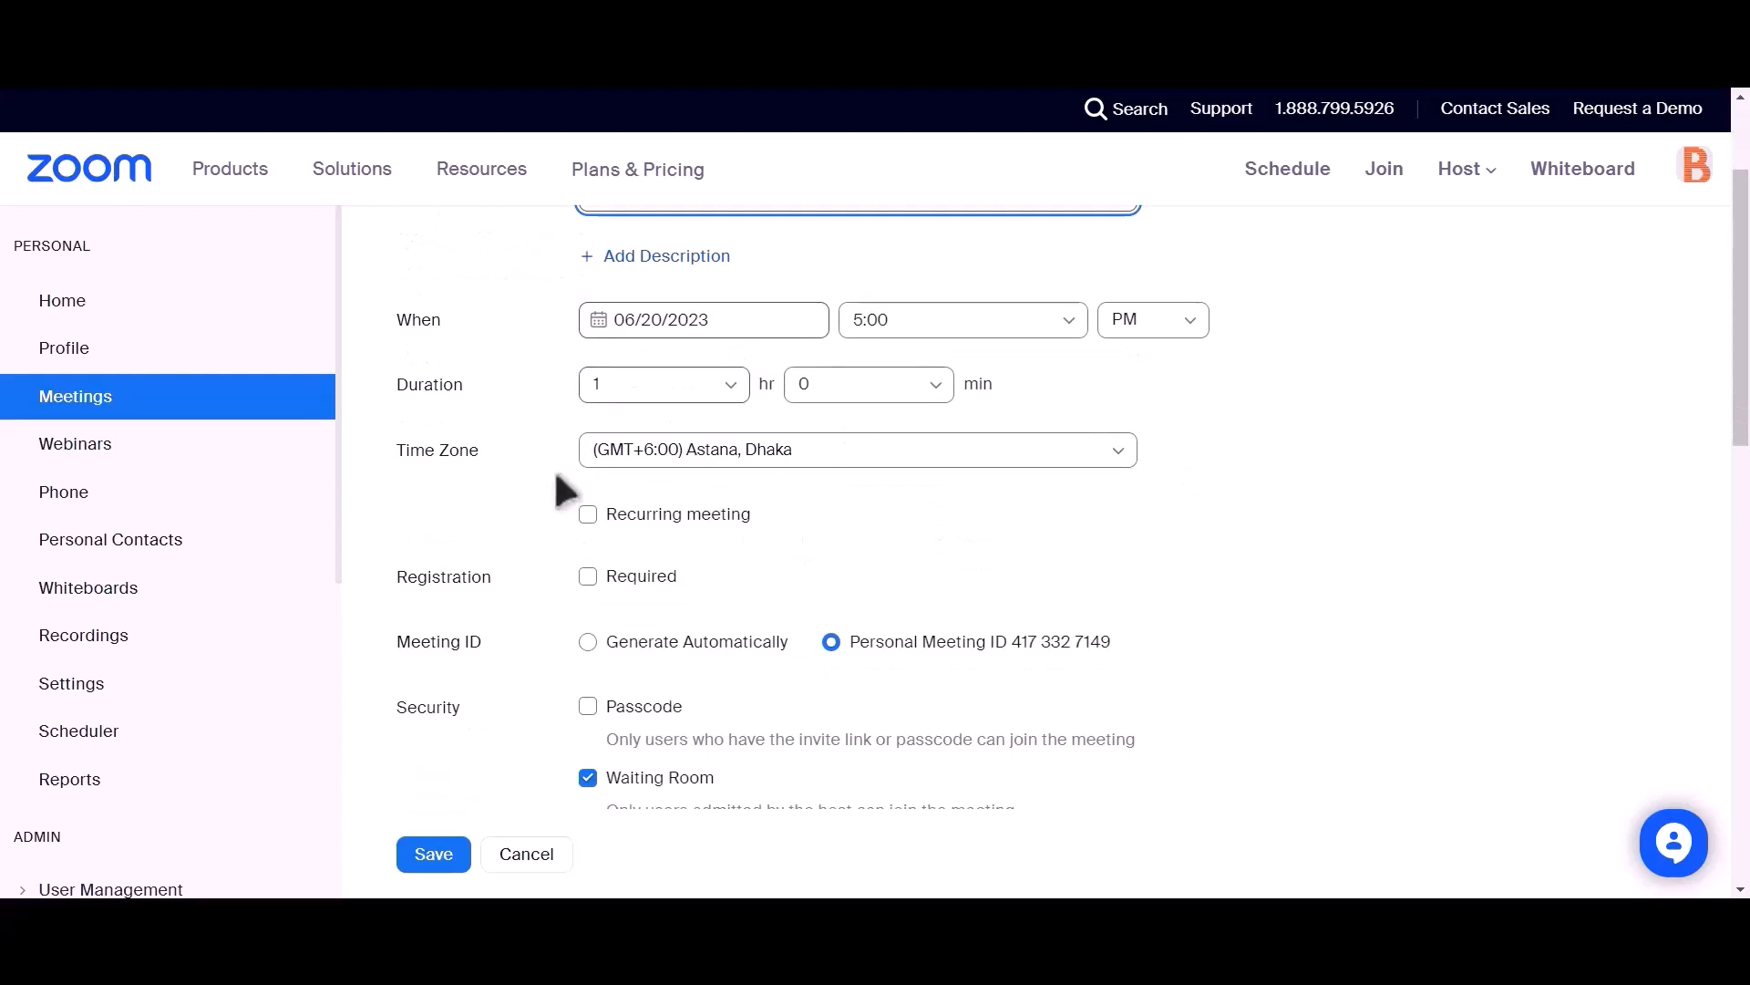
{"action": "left_click_drag", "start_coordinate": [392, 578], "coordinate": [490, 576]}
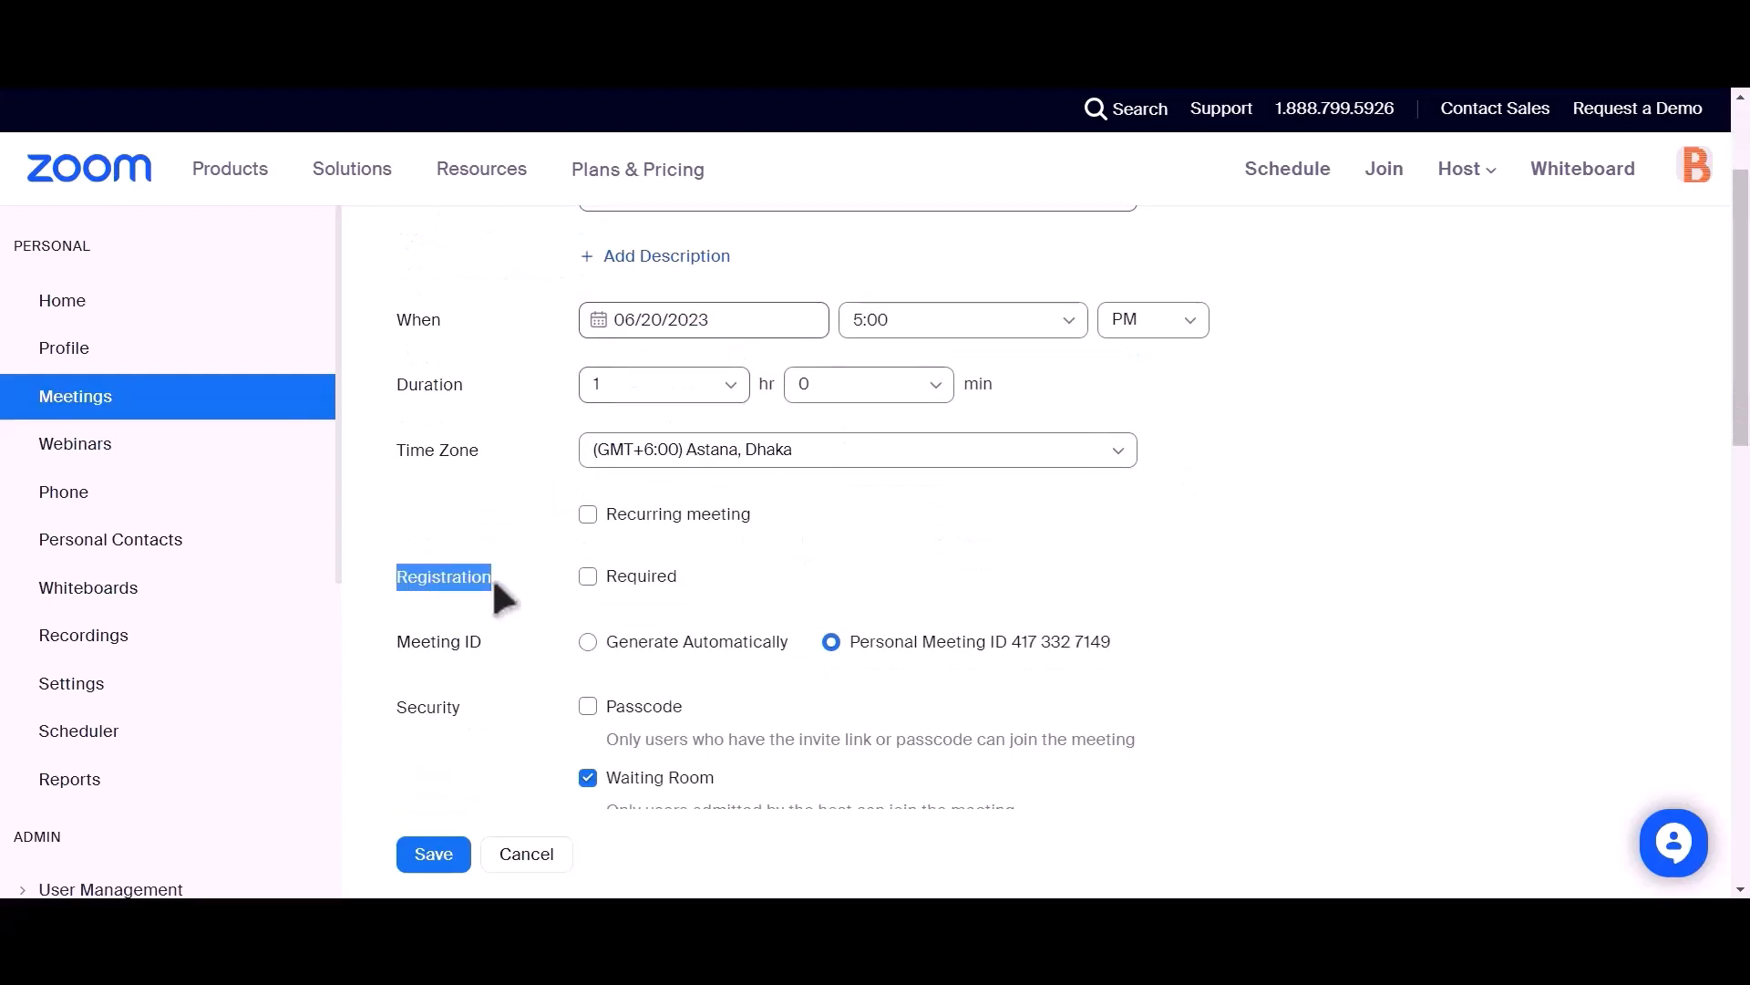
{"action": "left_click", "coordinate": [588, 577]}
{"action": "left_click", "coordinate": [586, 578]}
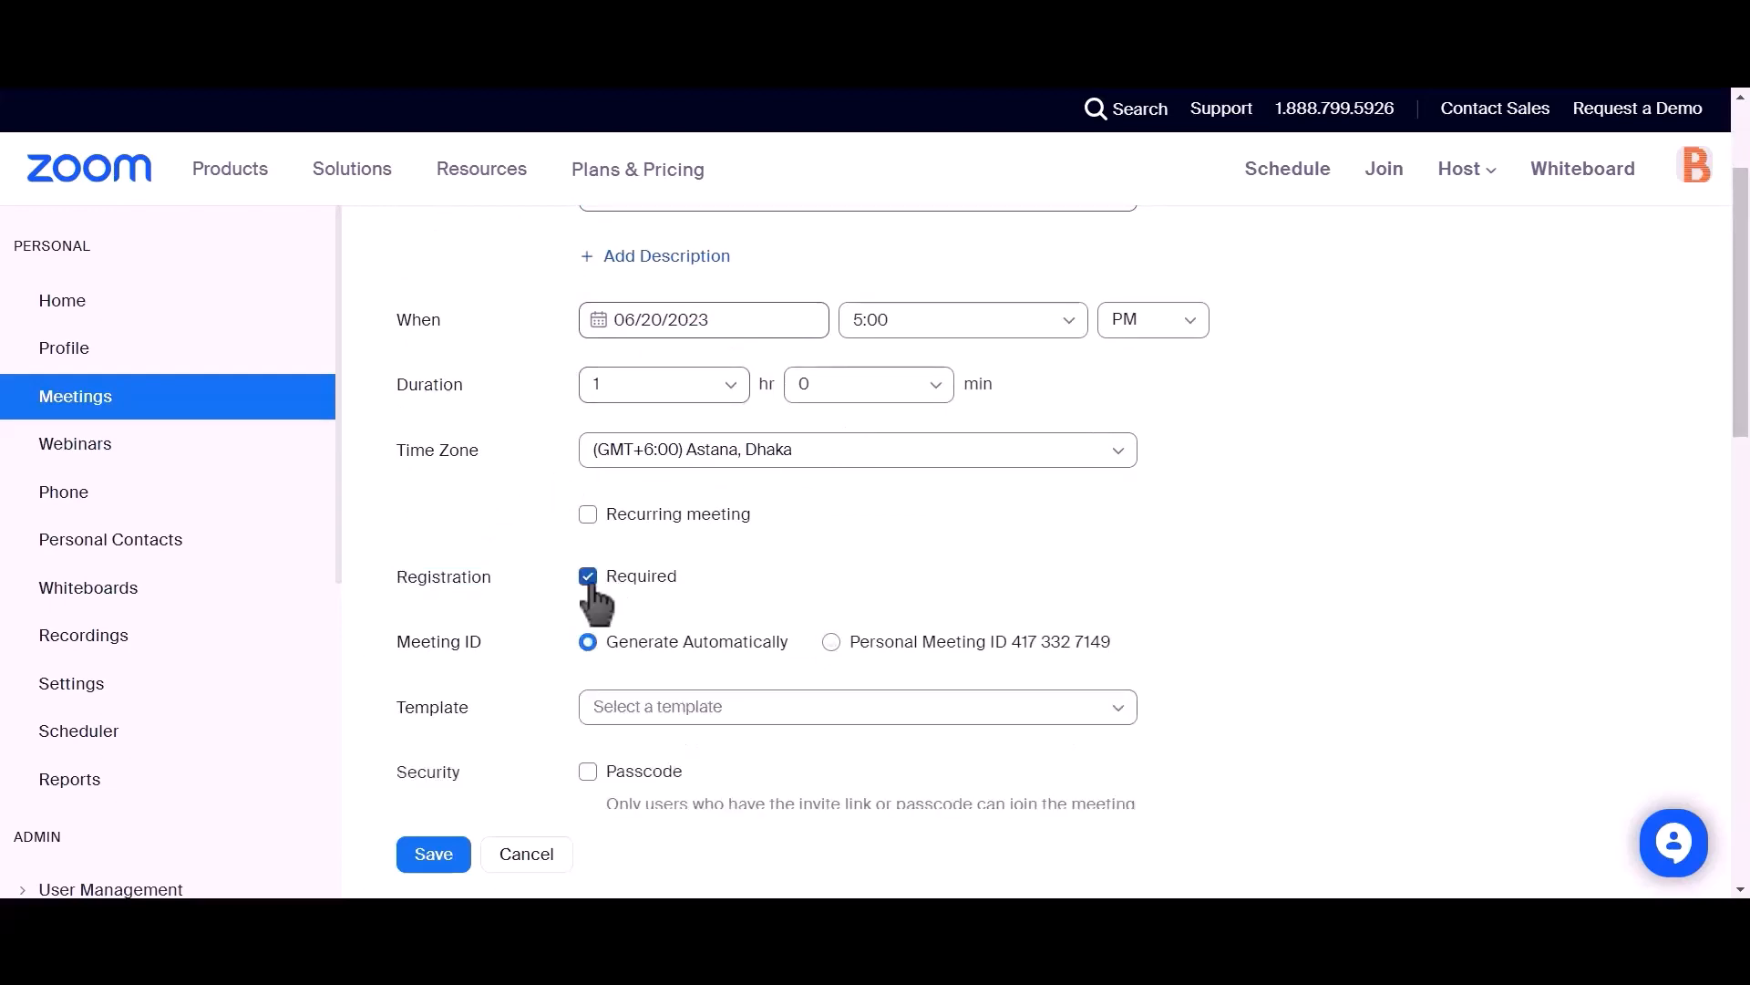
{"action": "scroll", "coordinate": [684, 507], "scroll_direction": "down", "scroll_amount": 4}
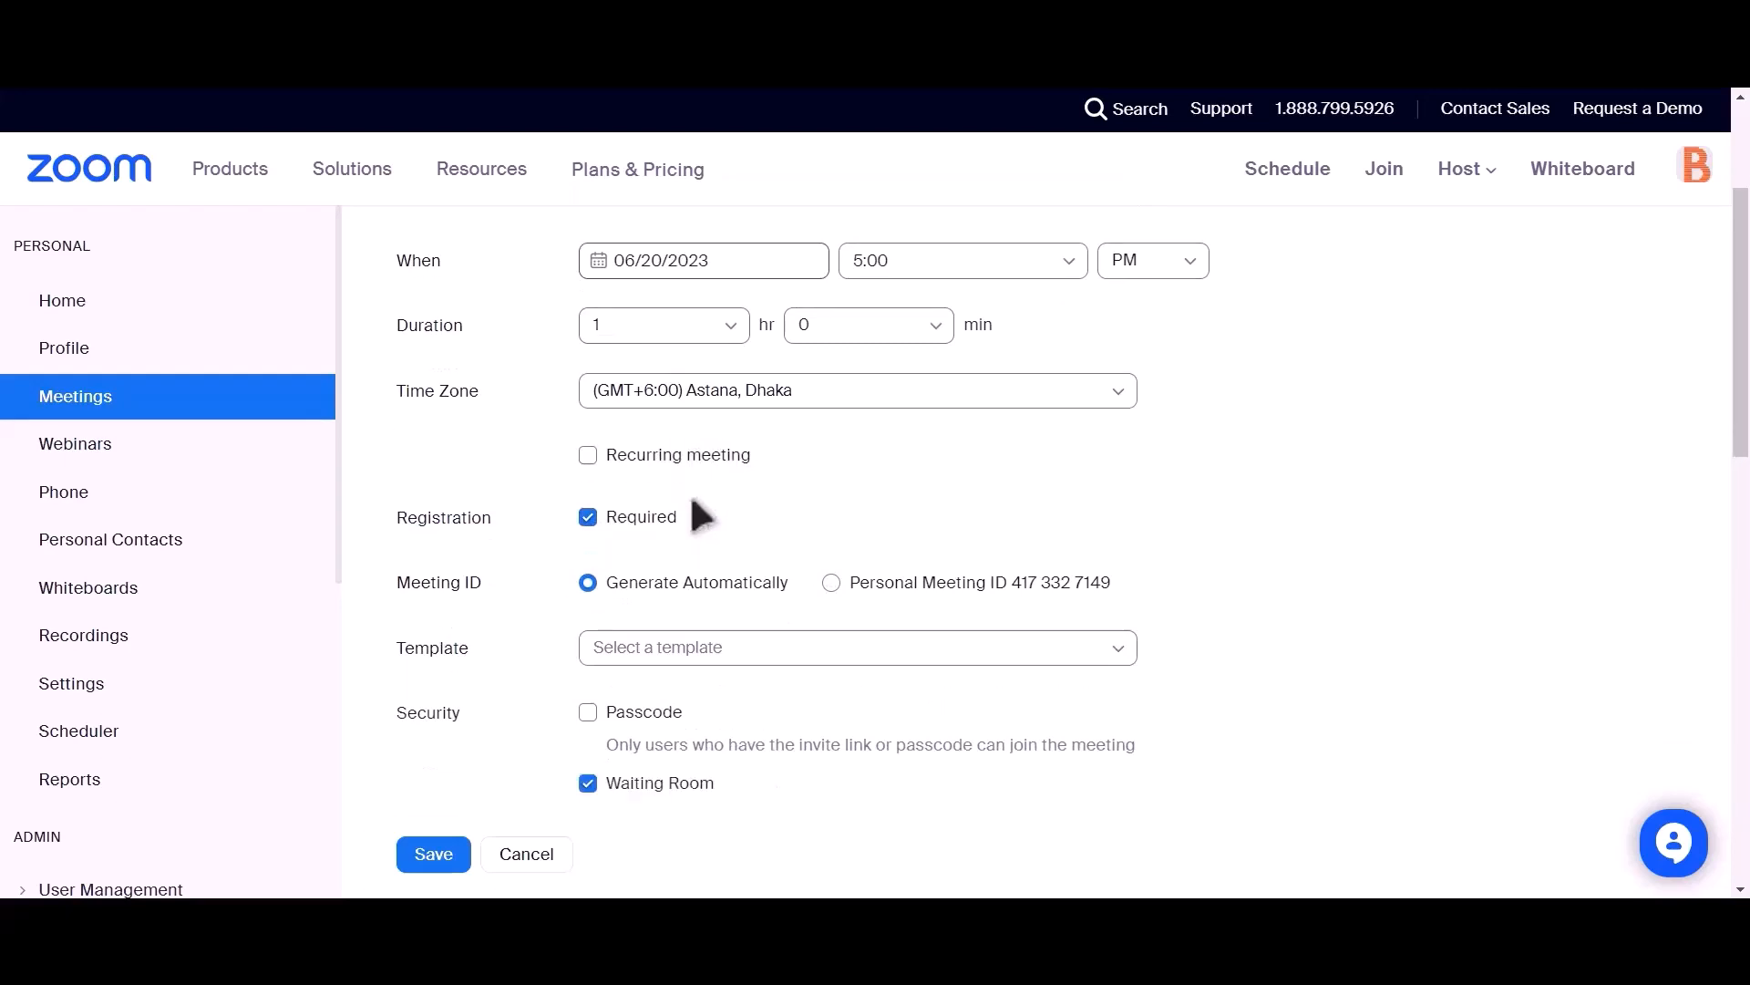
{"action": "left_click", "coordinate": [432, 855]}
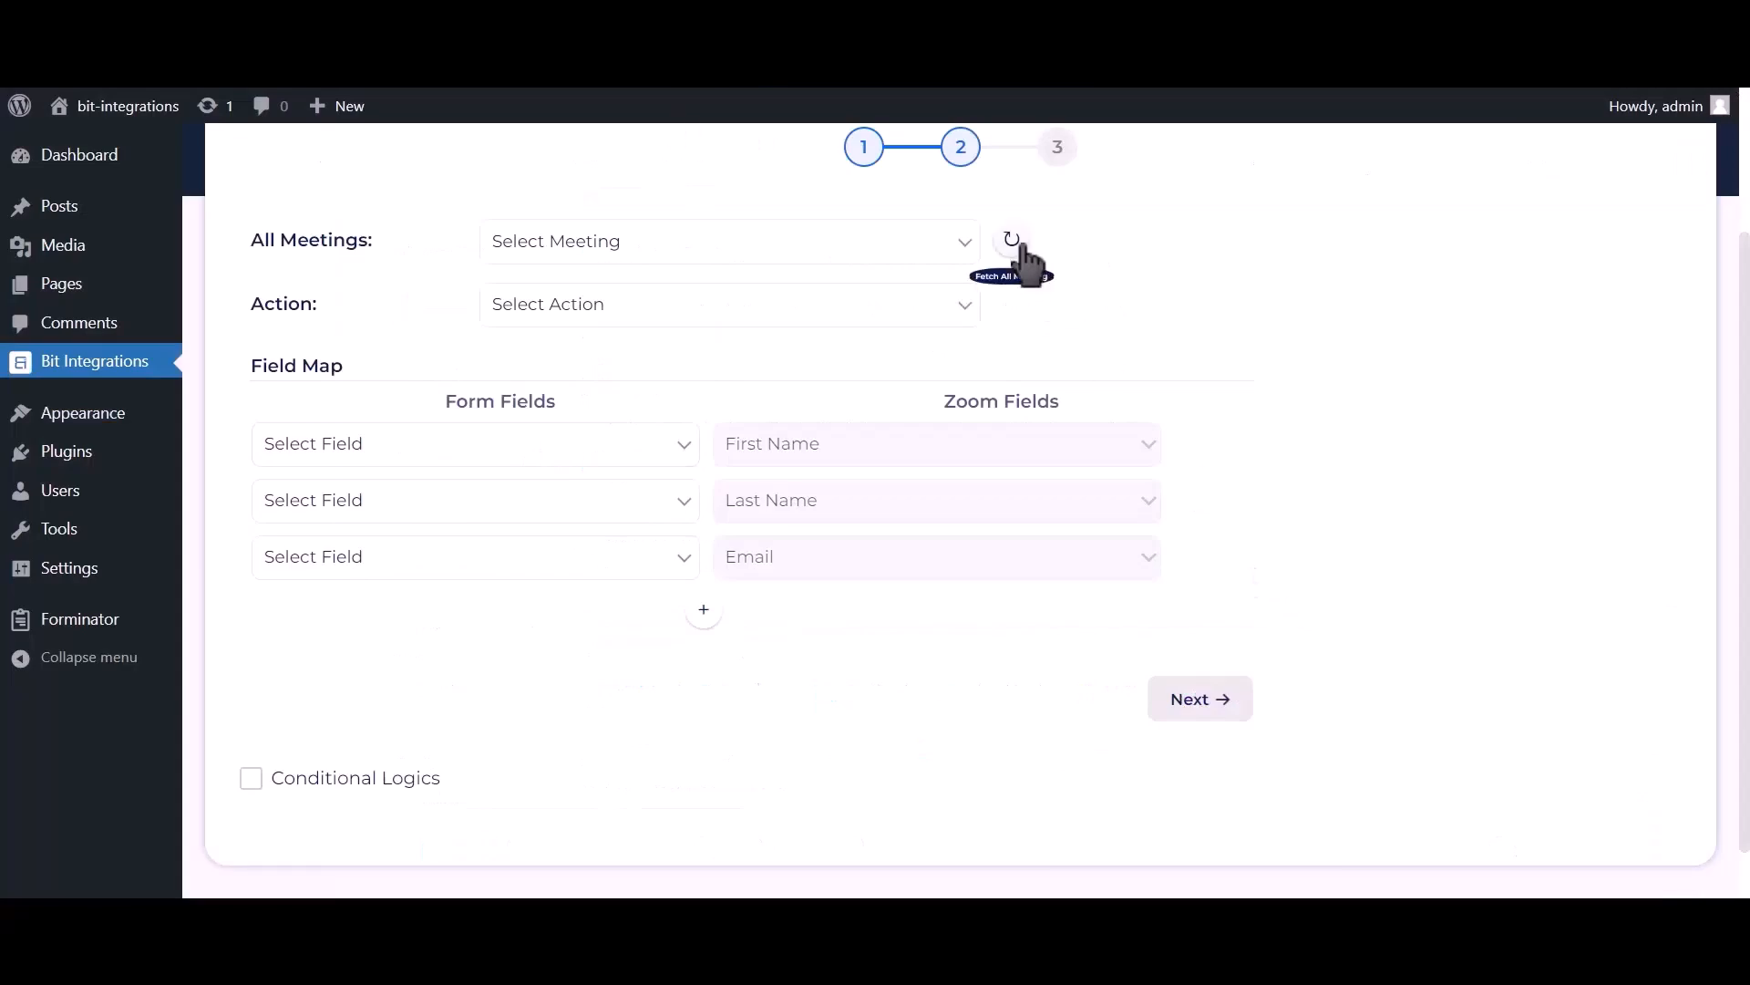
Step: Refresh the Zoom meetings, choose the Bit Integrations meeting and set the action to Create User
{"action": "left_click", "coordinate": [1023, 248]}
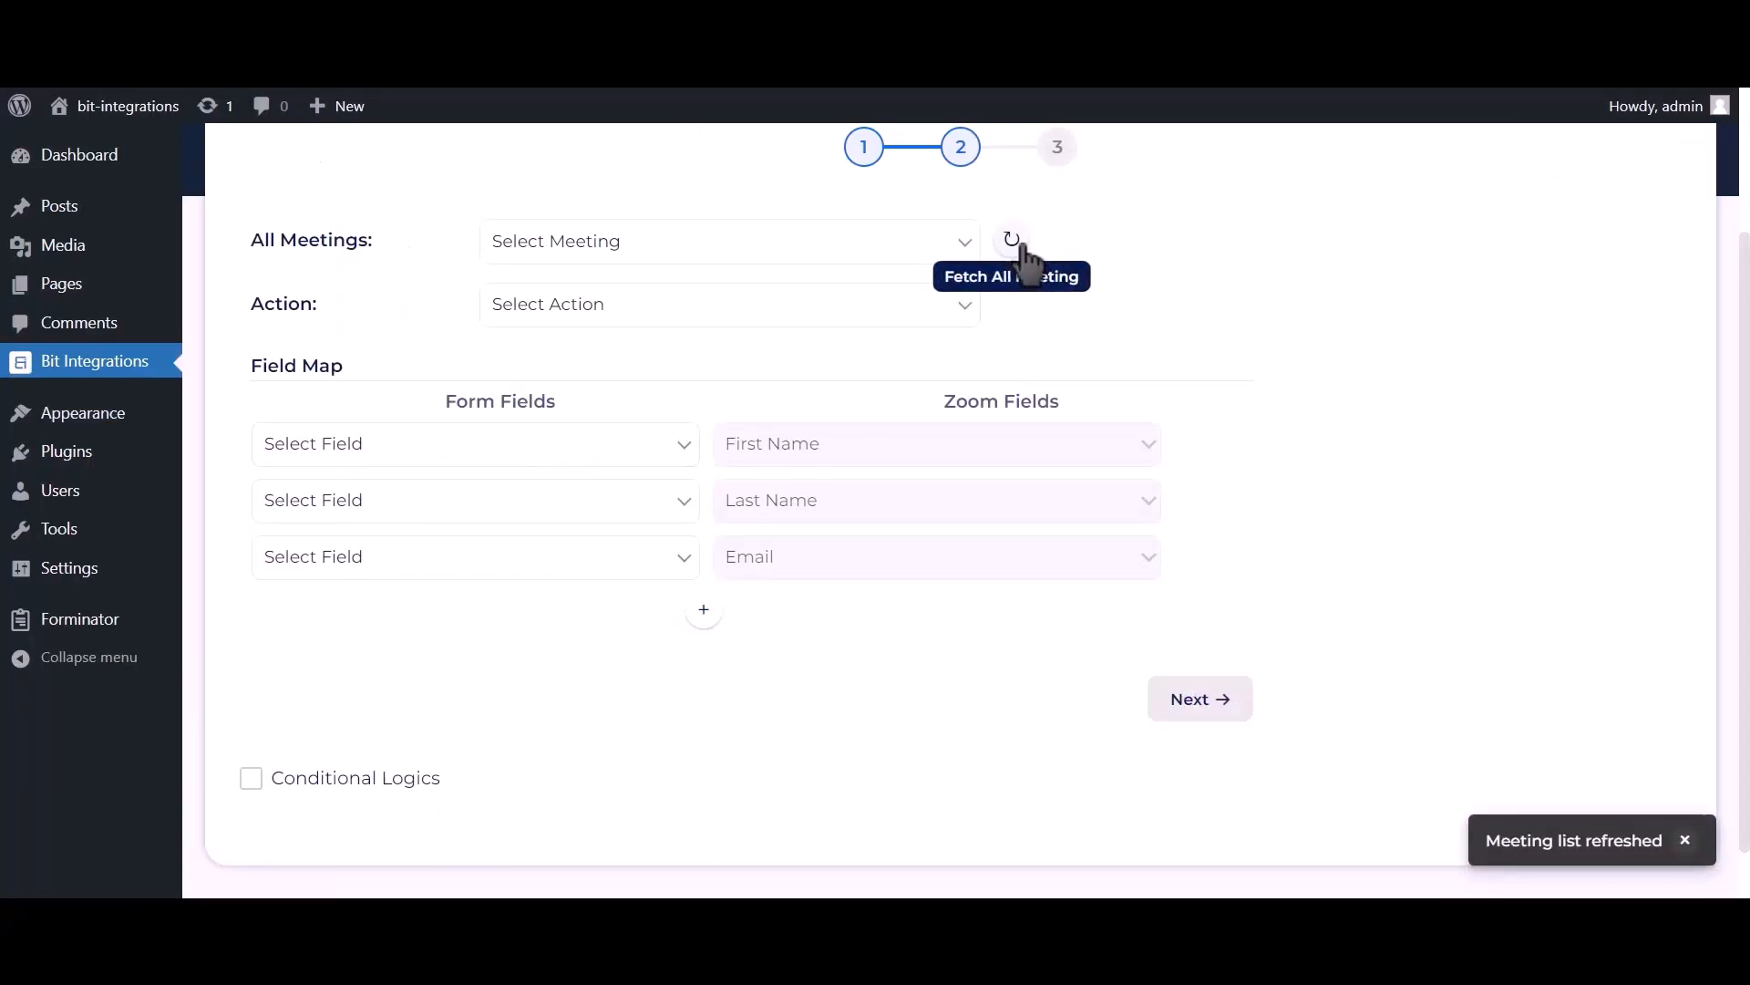
{"action": "left_click", "coordinate": [911, 248]}
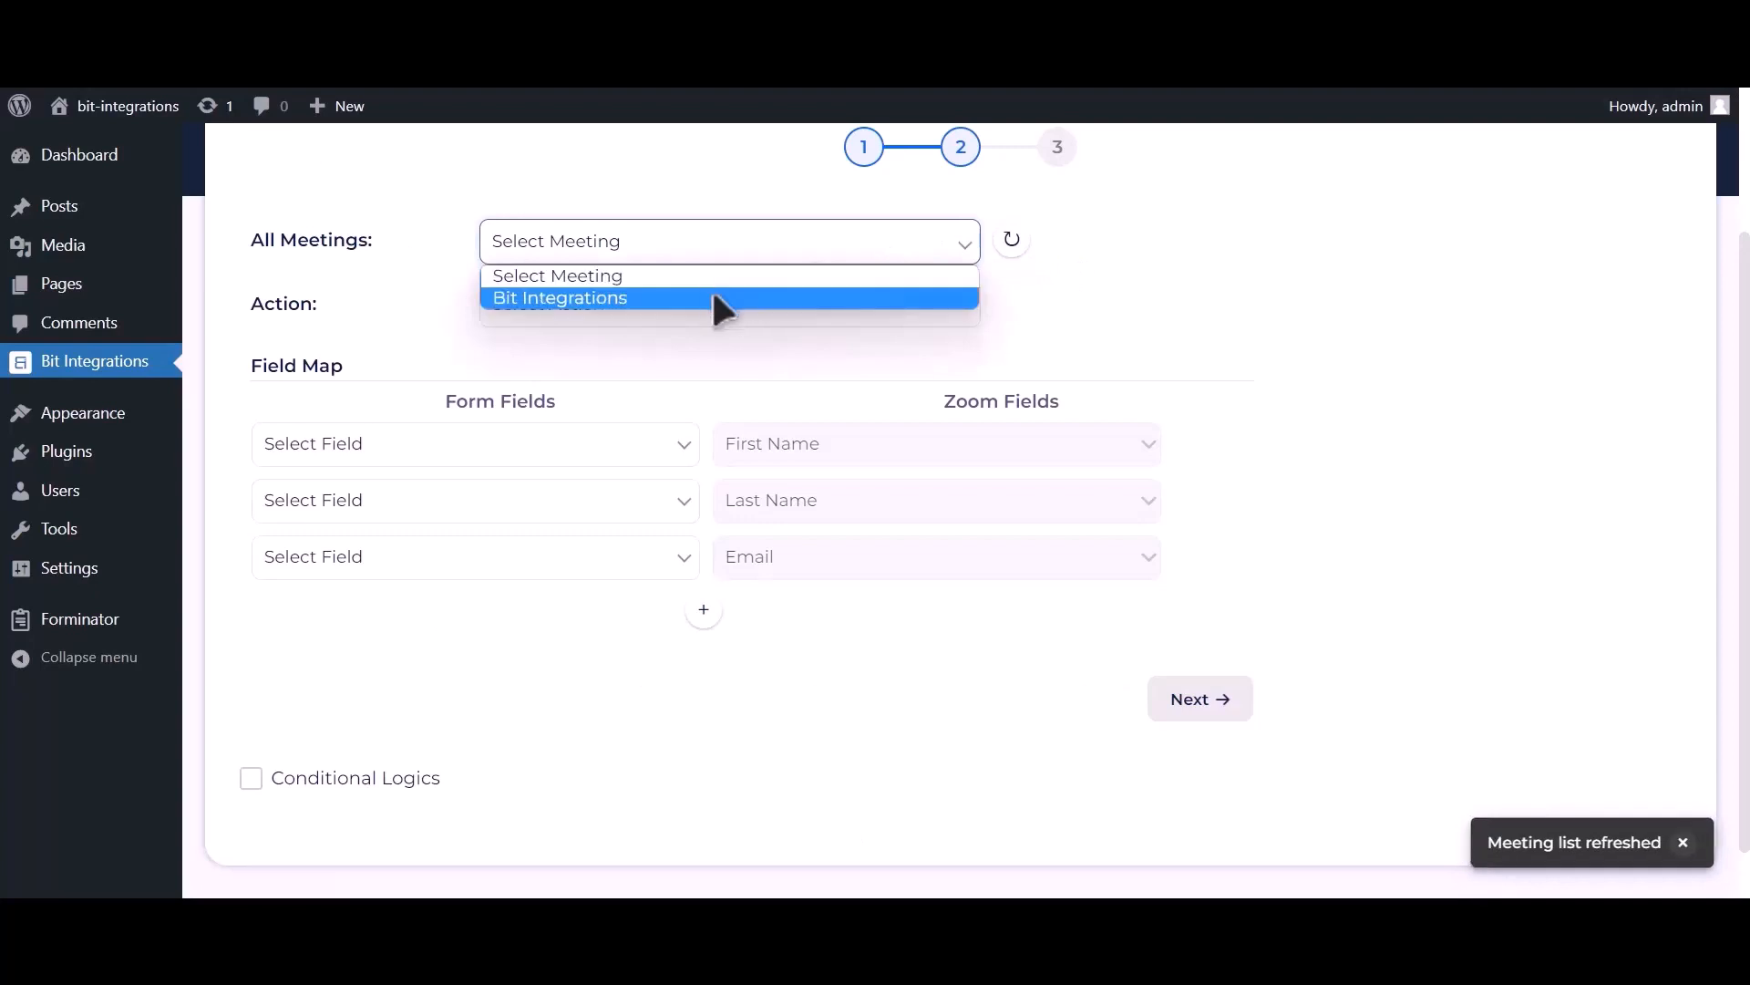
{"action": "left_click", "coordinate": [710, 300]}
{"action": "left_click", "coordinate": [712, 310]}
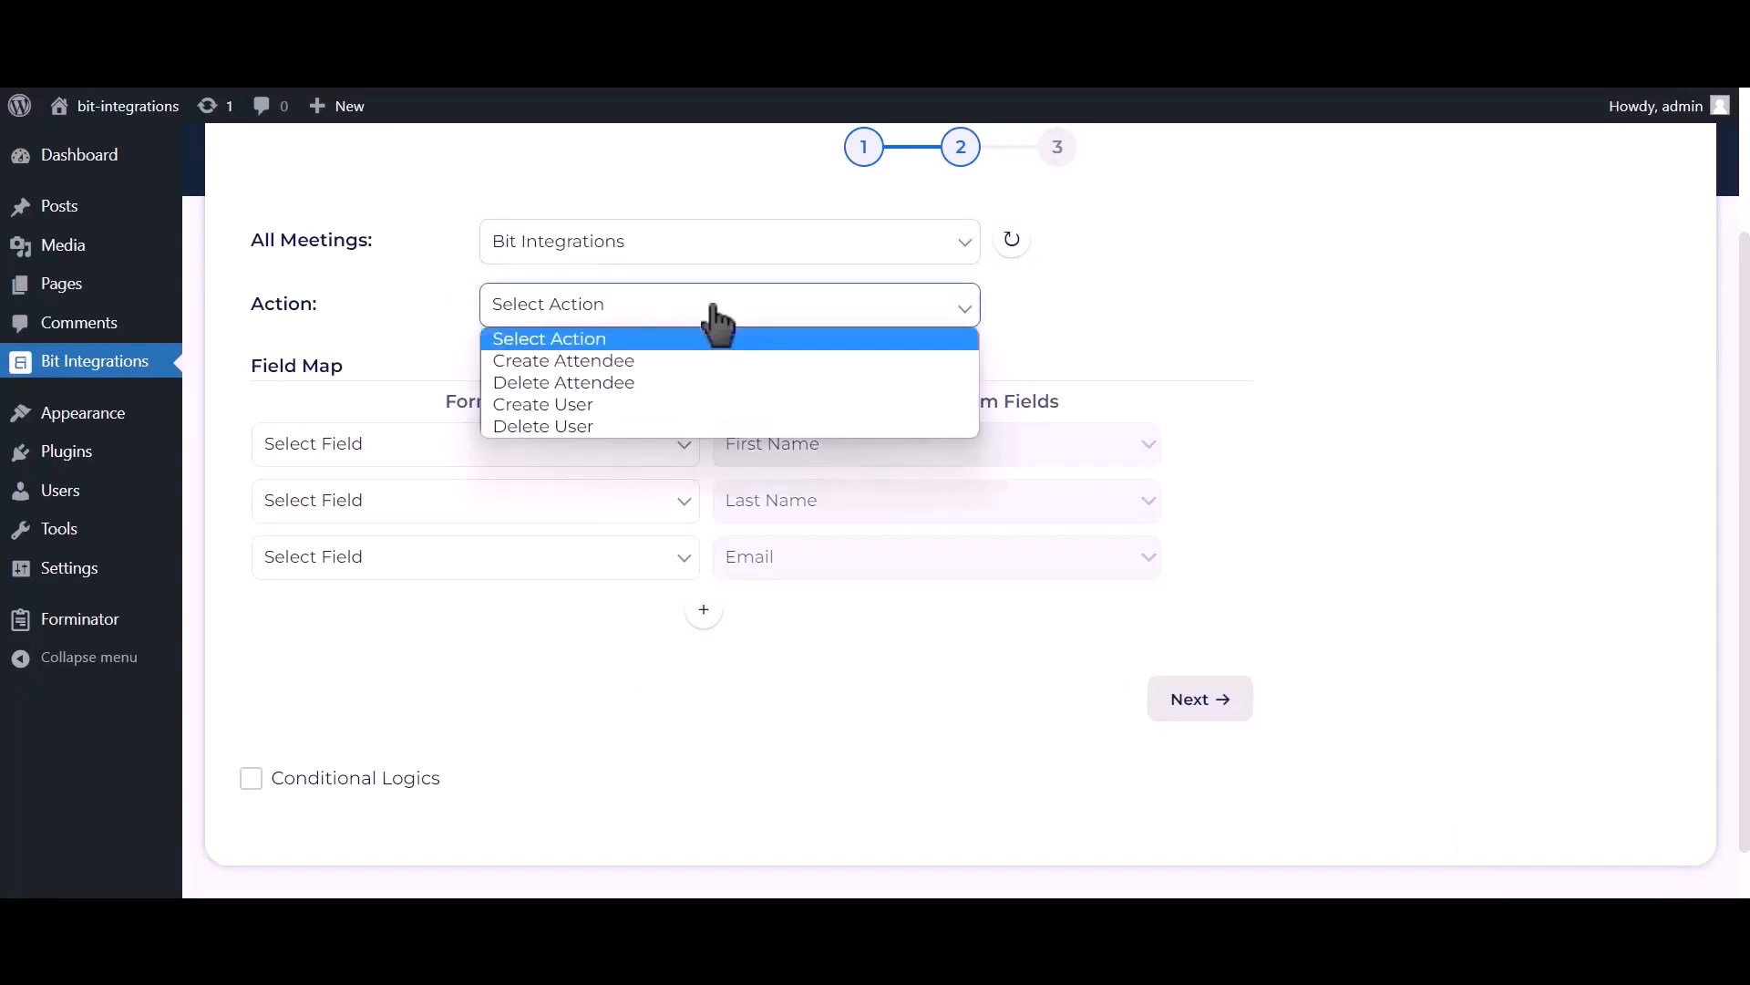
{"action": "left_click", "coordinate": [598, 408]}
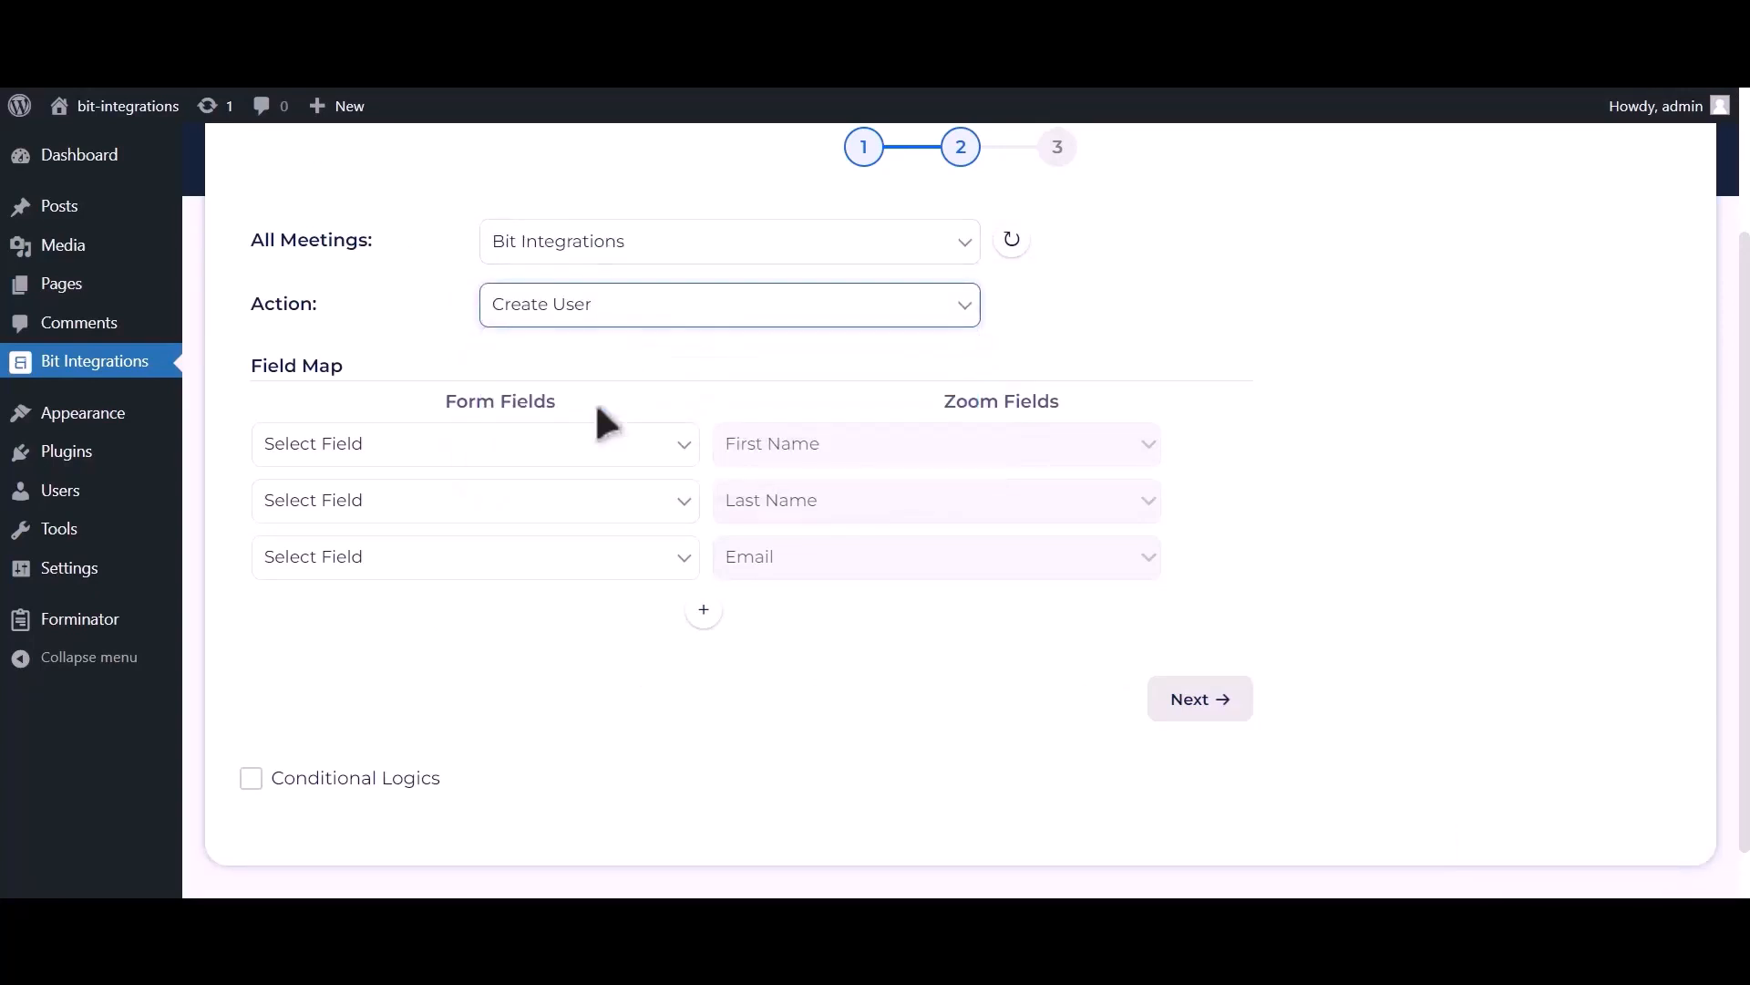
Step: Map First Name-1, Last Name-1 and Email Address-1 to Zoom, and add Phone Number-1 → Phone
{"action": "left_click", "coordinate": [618, 459]}
{"action": "left_click", "coordinate": [502, 515]}
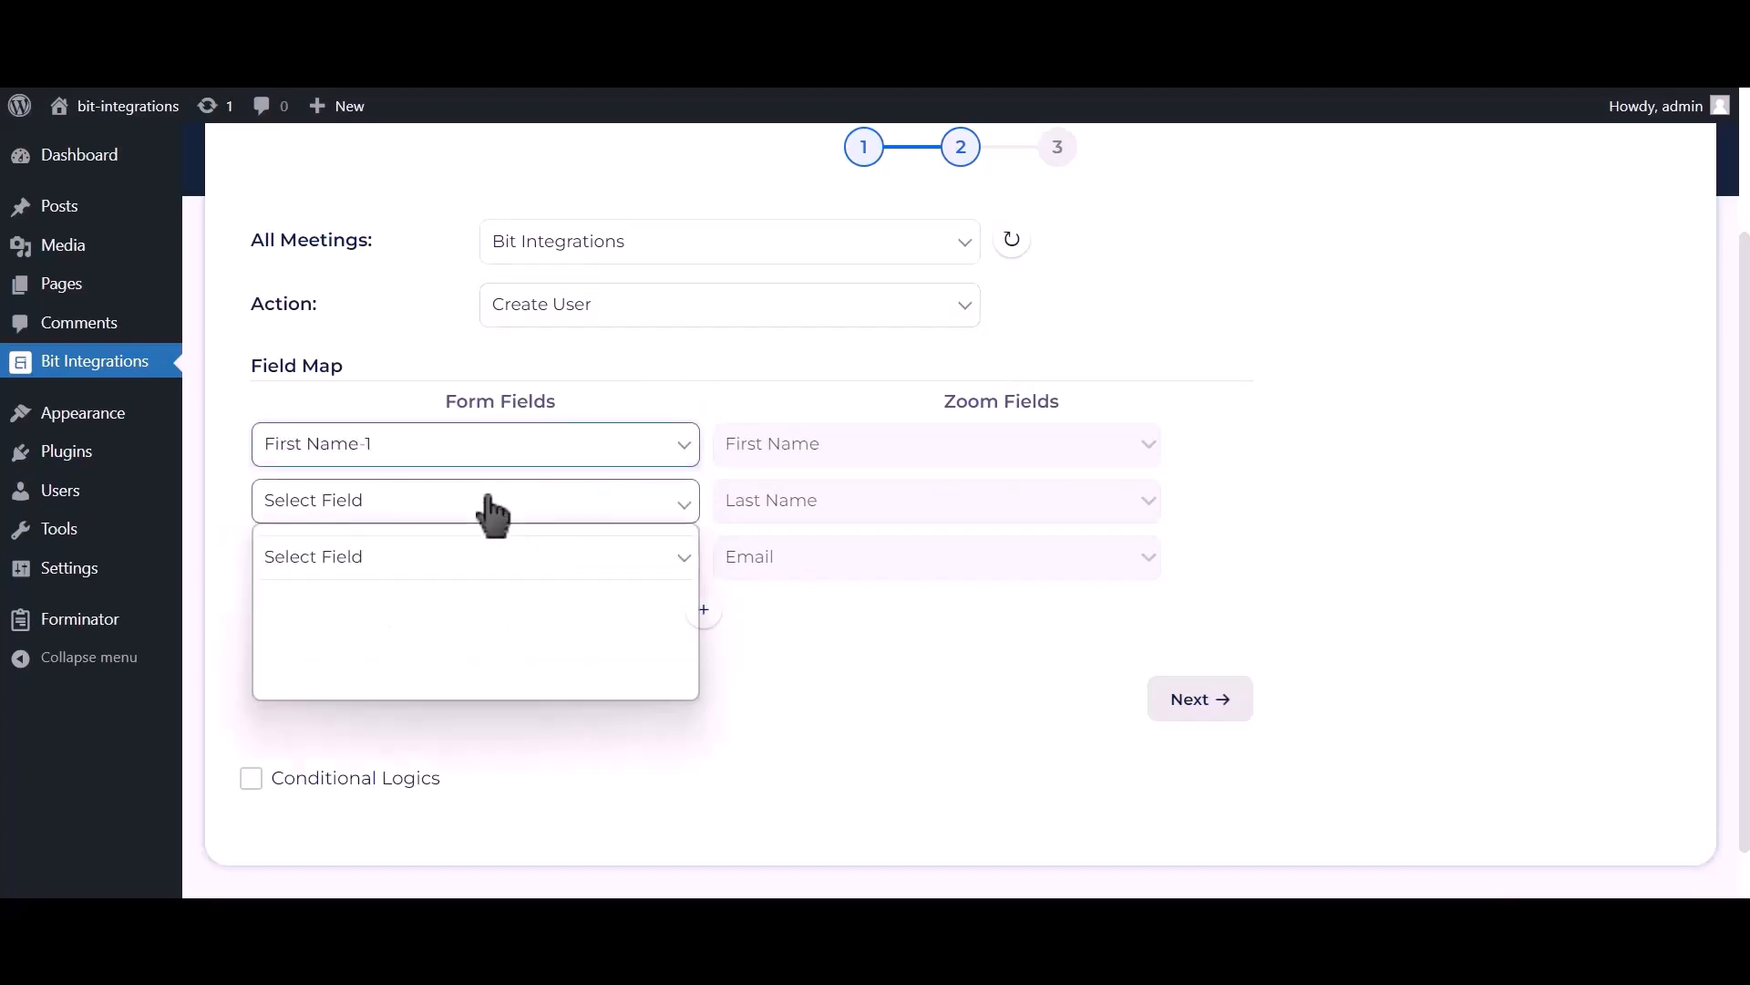
{"action": "left_click", "coordinate": [361, 597]}
{"action": "left_click", "coordinate": [364, 576]}
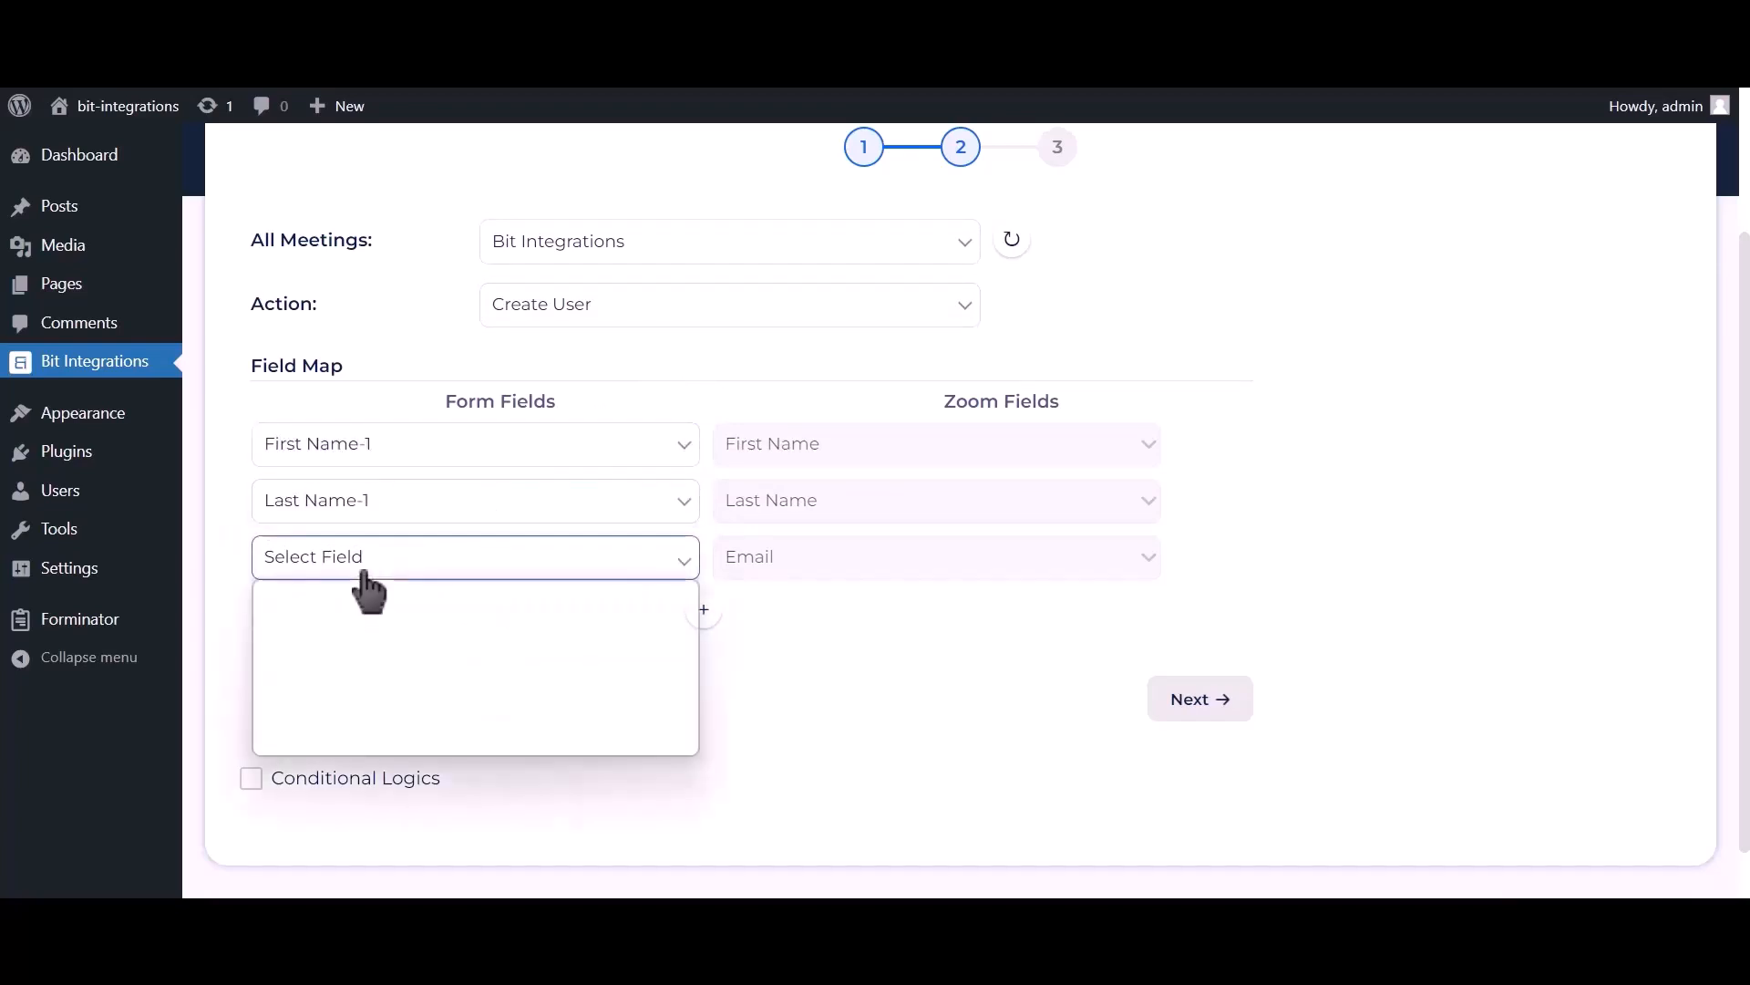
{"action": "left_click", "coordinate": [332, 671]}
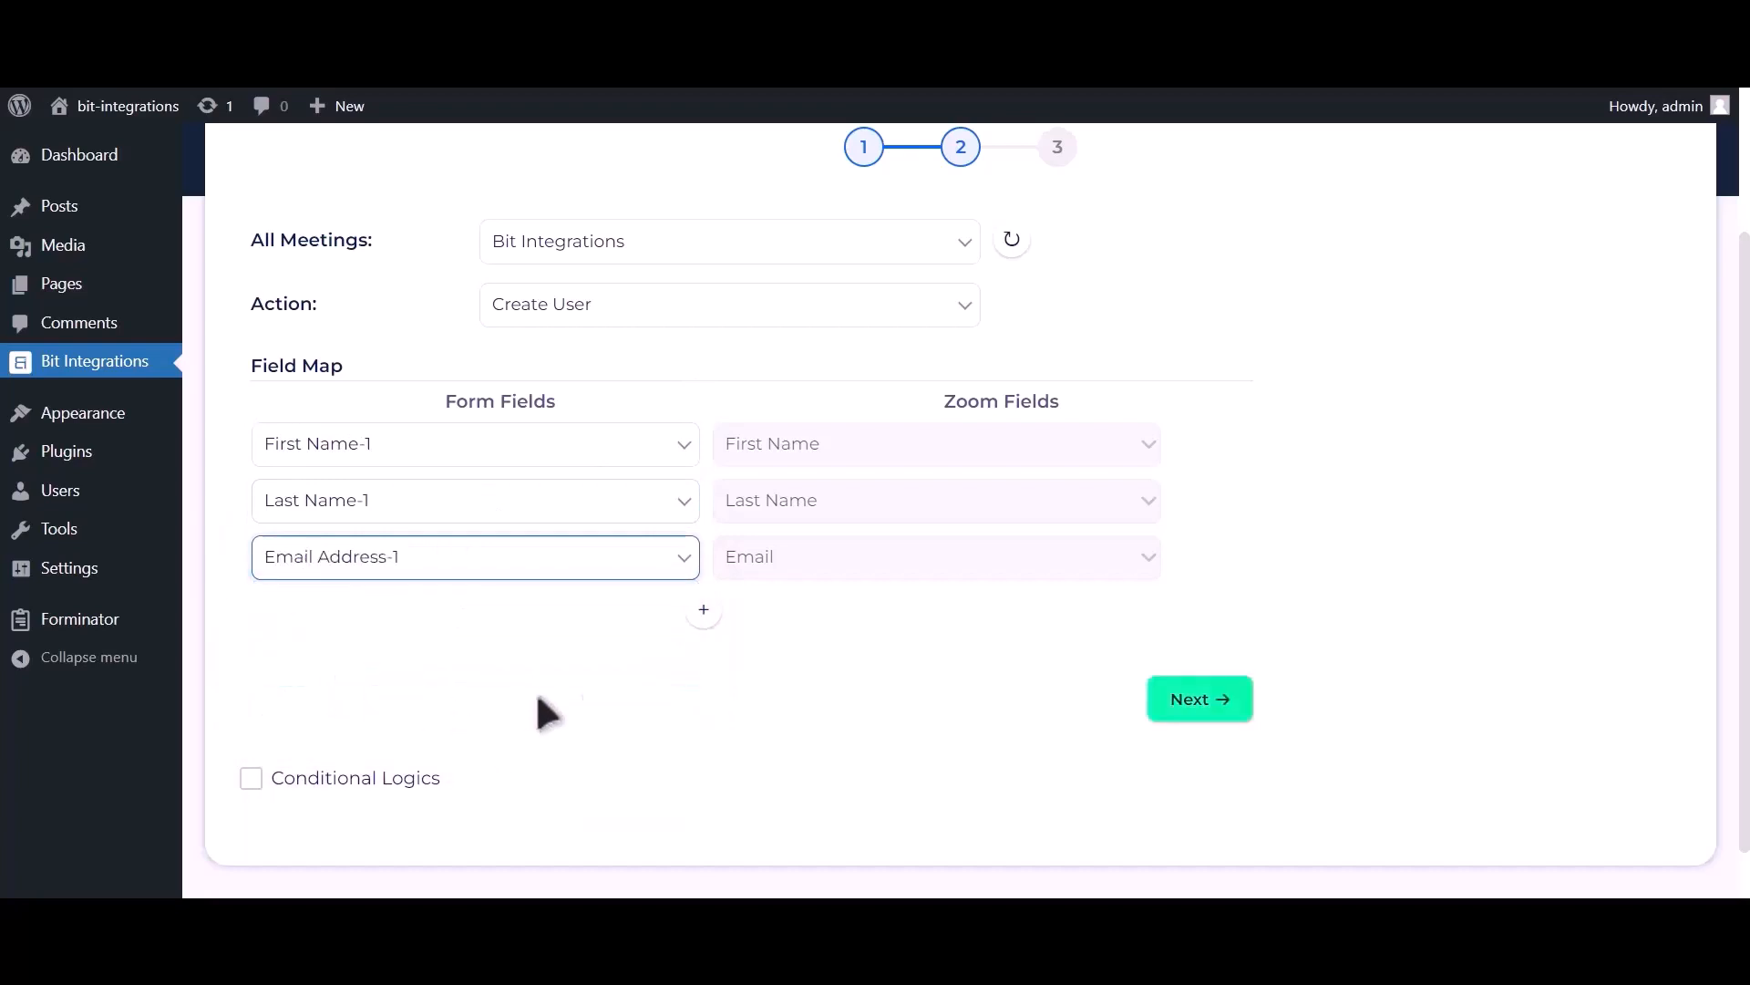
{"action": "left_click", "coordinate": [704, 608]}
{"action": "left_click", "coordinate": [545, 615]}
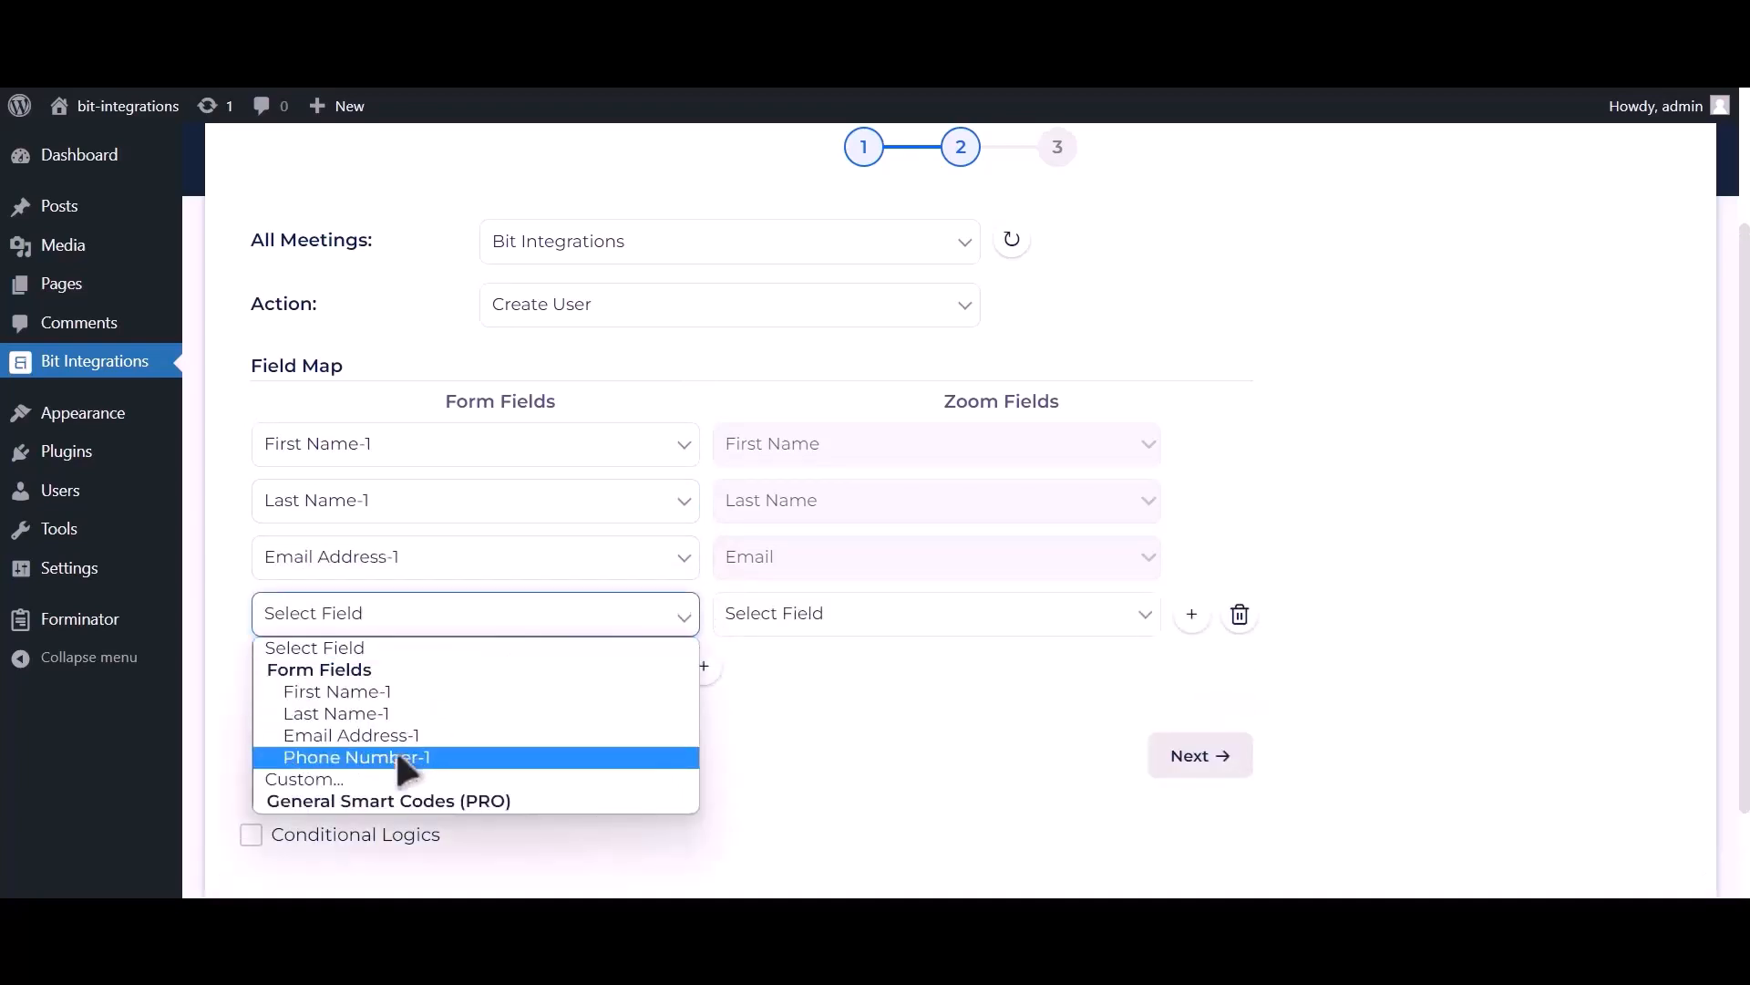
{"action": "left_click", "coordinate": [396, 747]}
{"action": "left_click", "coordinate": [795, 626]}
{"action": "left_click", "coordinate": [775, 713]}
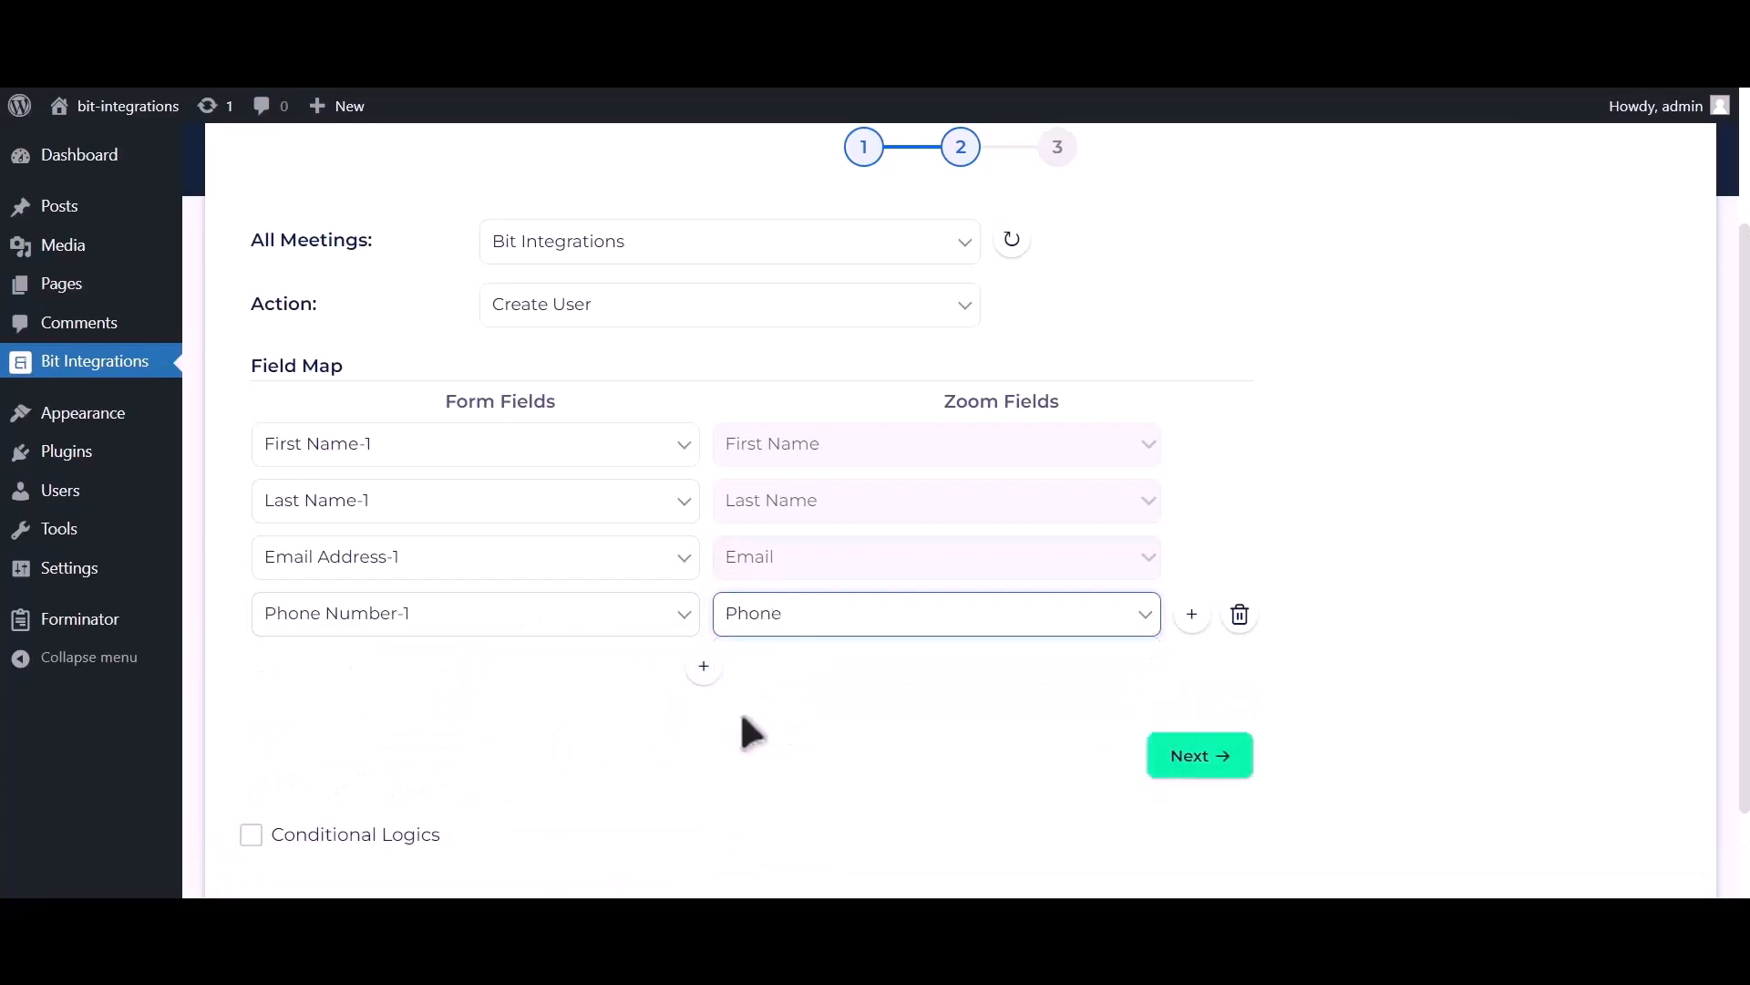
Step: Leave conditional logic disabled and continue to the final integration step
{"action": "scroll", "coordinate": [745, 692], "scroll_direction": "down", "scroll_amount": 2}
{"action": "left_click", "coordinate": [412, 717]}
{"action": "scroll", "coordinate": [414, 729], "scroll_direction": "down", "scroll_amount": 3}
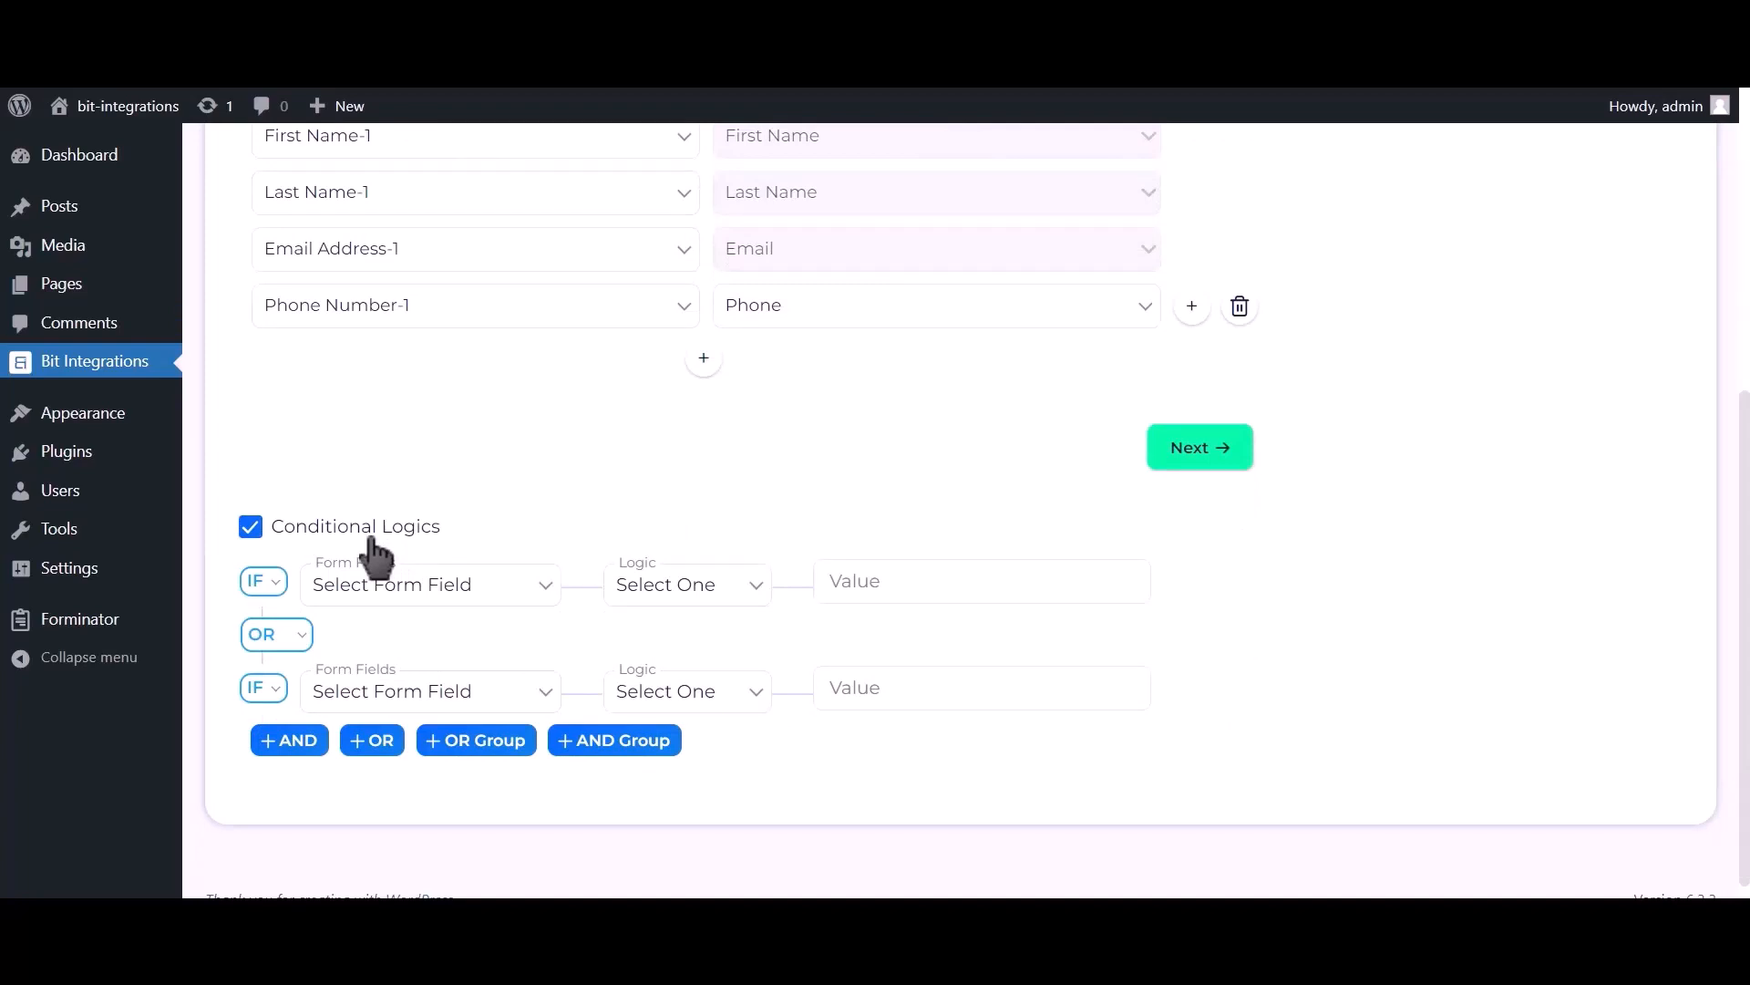
{"action": "left_click", "coordinate": [372, 541]}
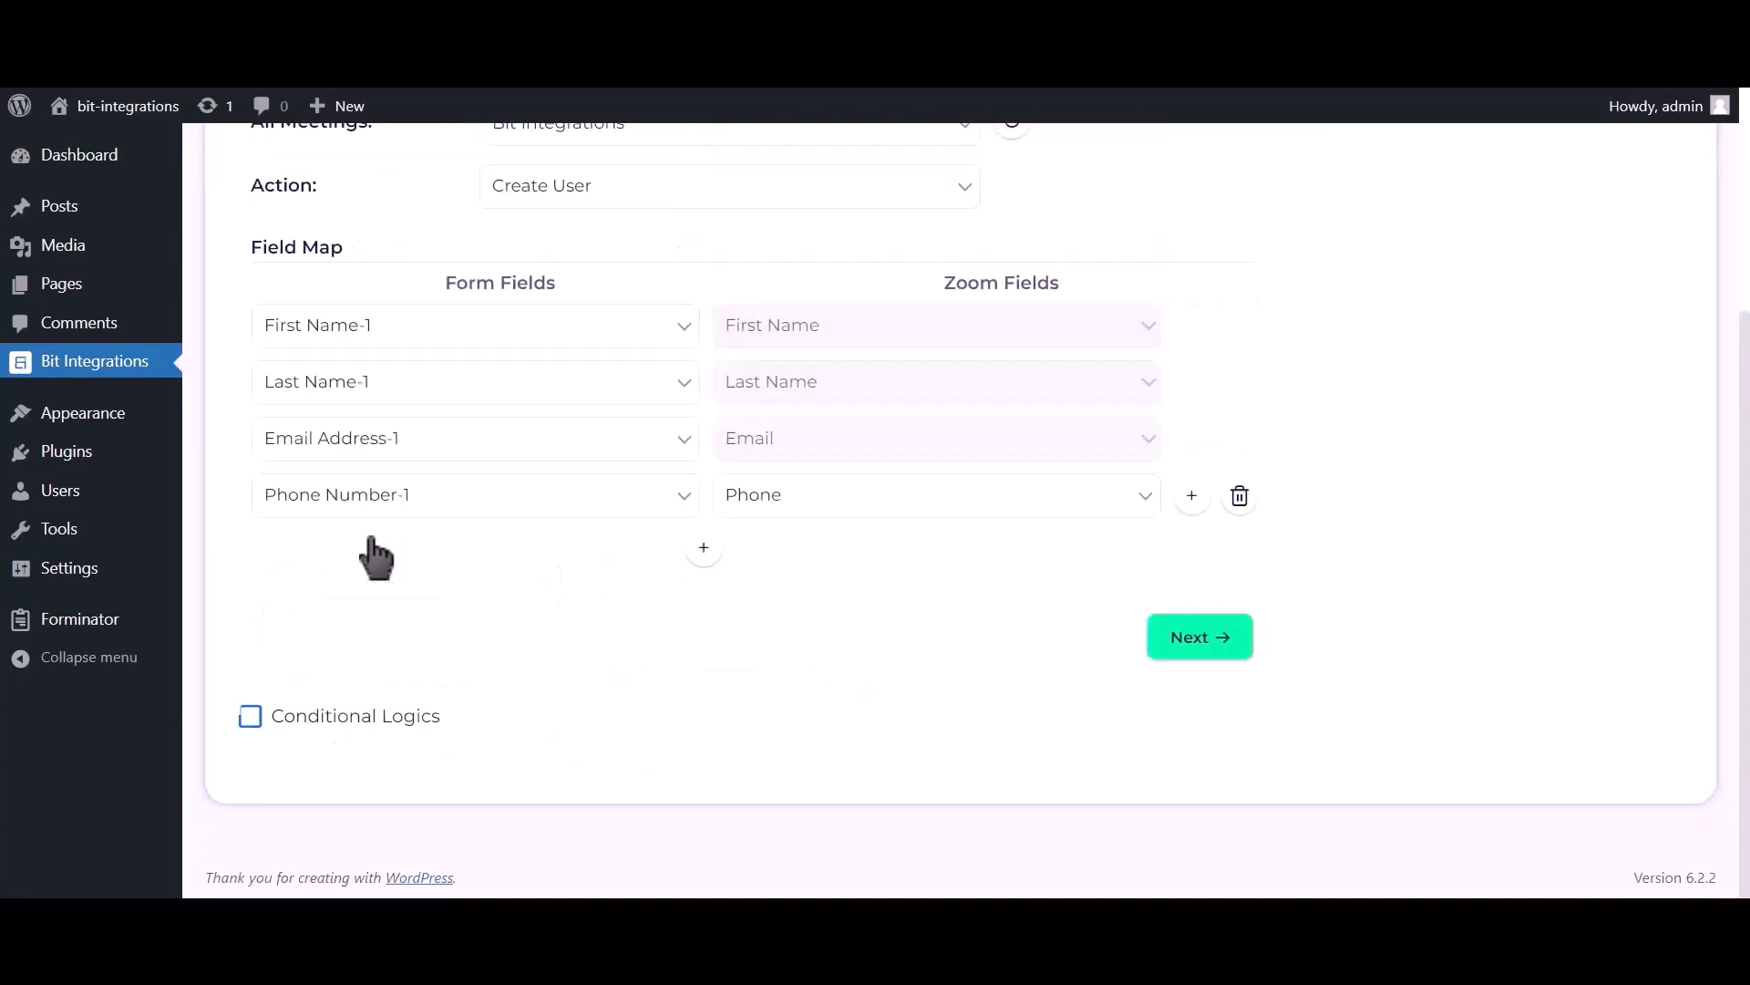
{"action": "left_click", "coordinate": [1196, 662]}
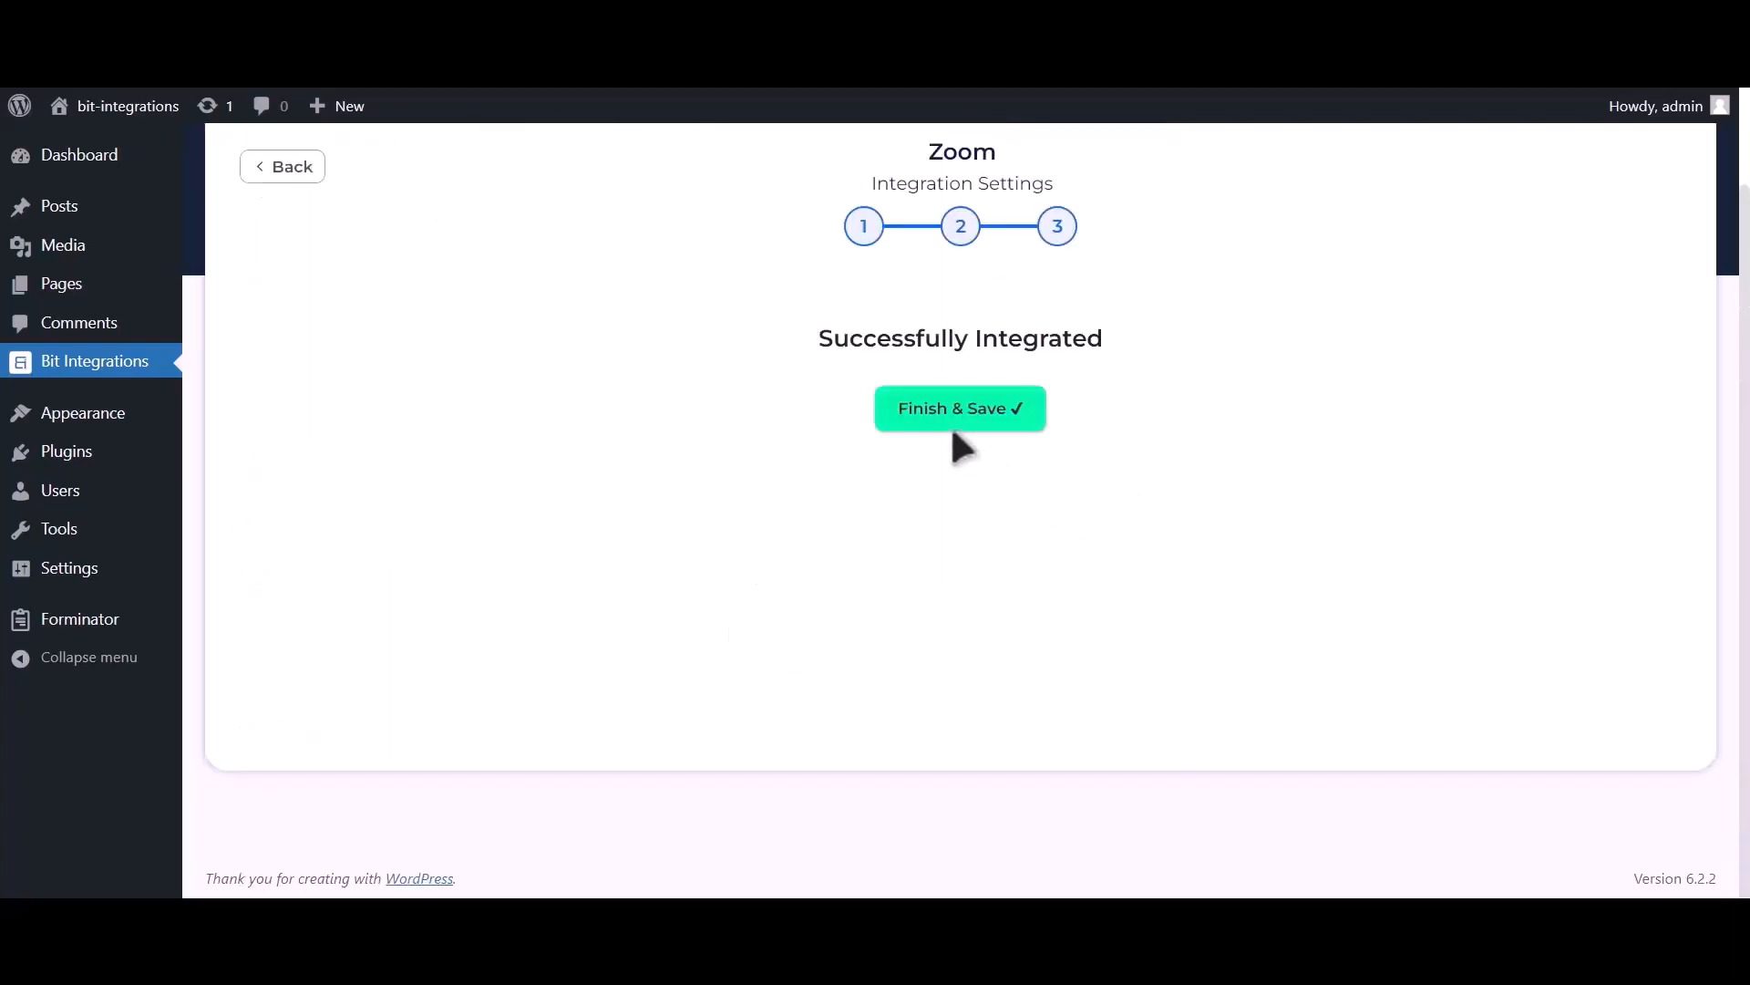
Step: Save the Zoom integration and submit the contact form with a test name, e-mail and phone number
{"action": "left_click", "coordinate": [983, 438]}
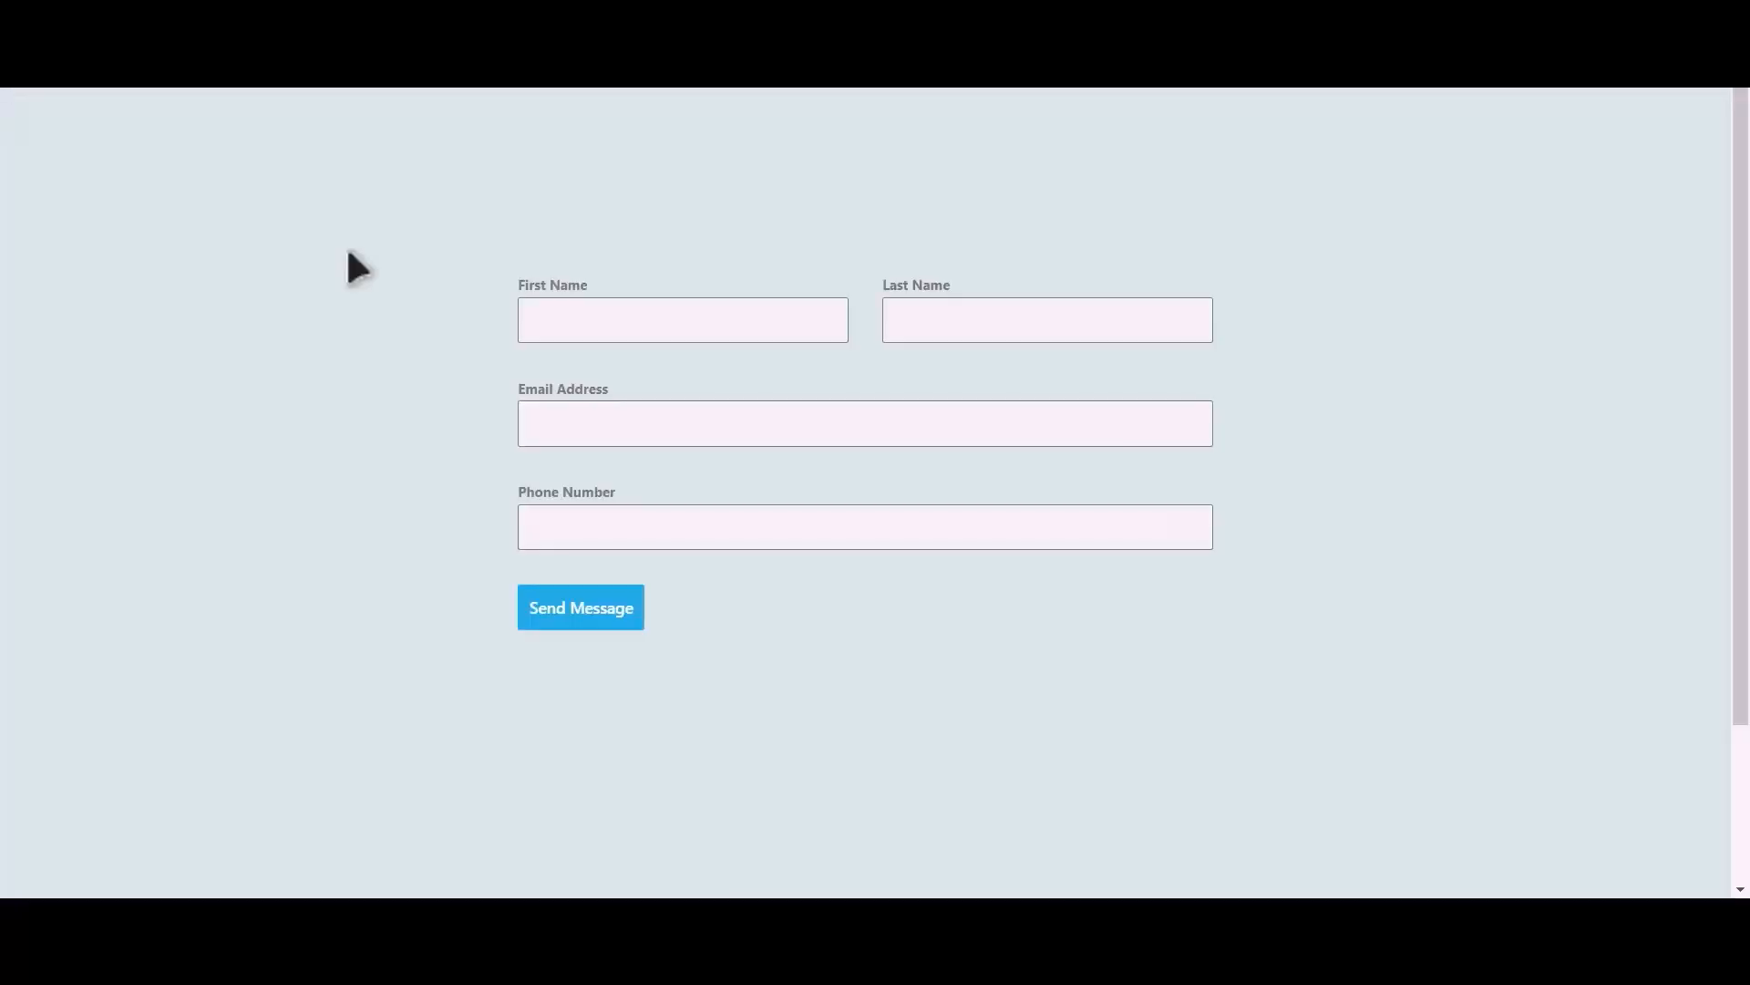
{"action": "left_click", "coordinate": [710, 325]}
{"action": "type", "text": "Integration"}
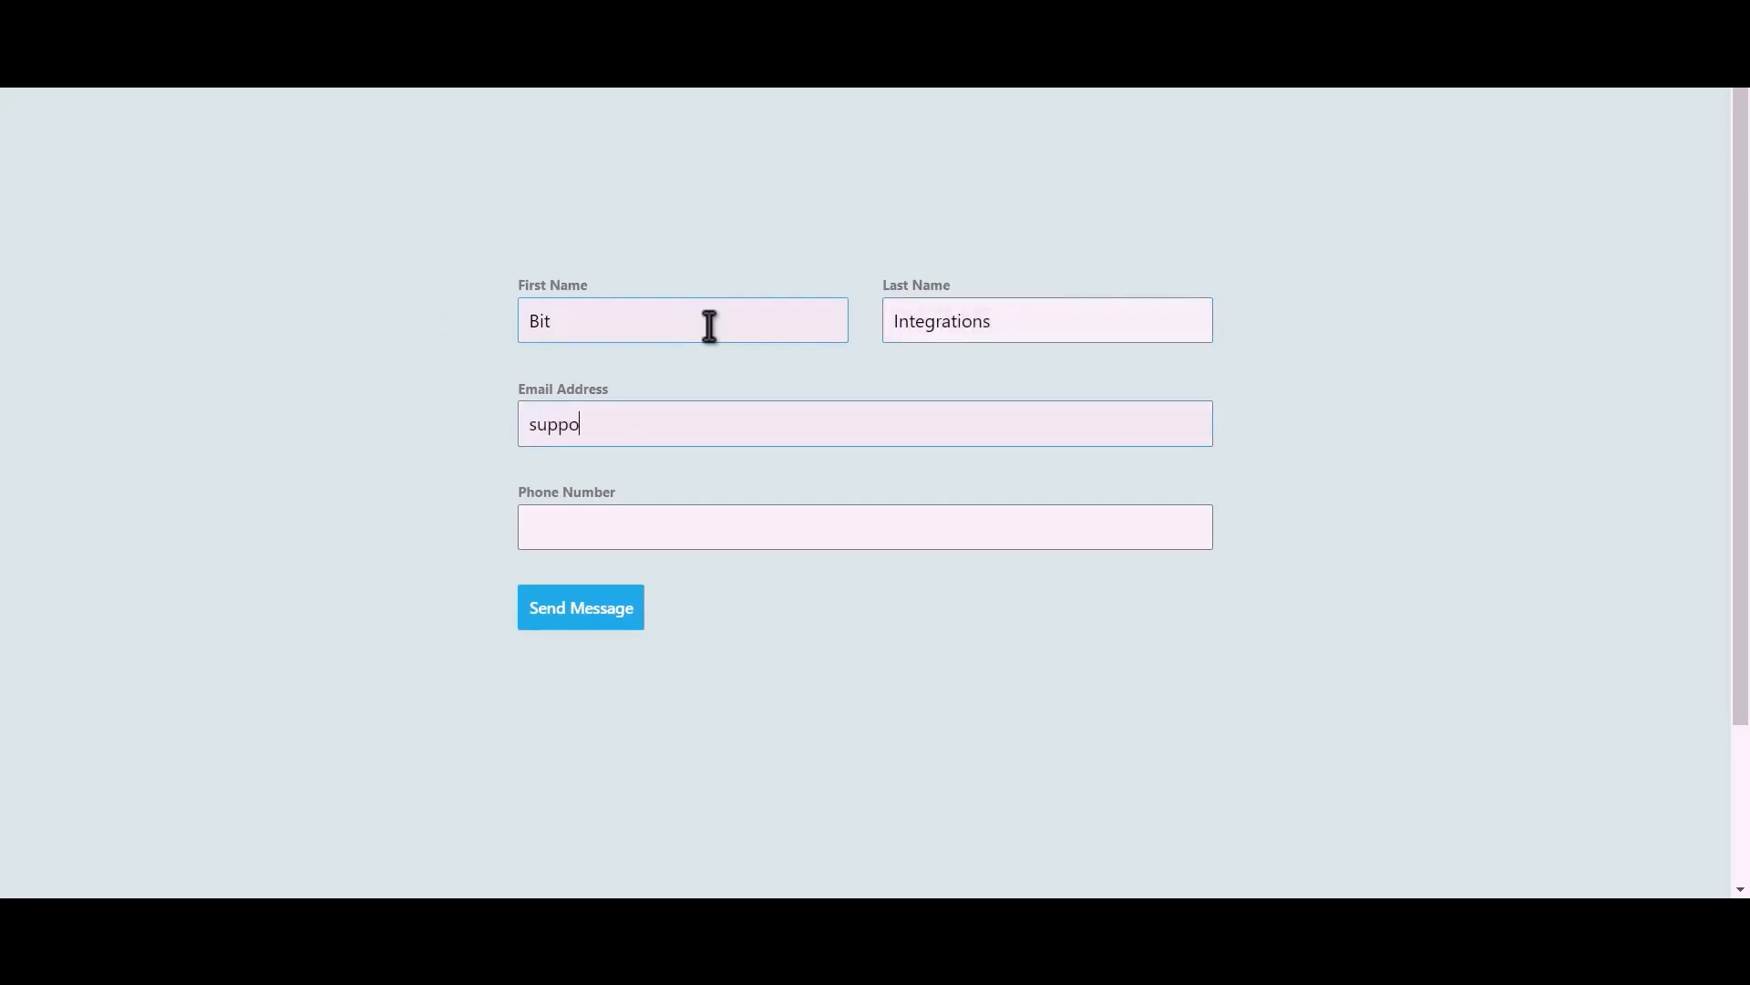
{"action": "type", "text": "444555666"}
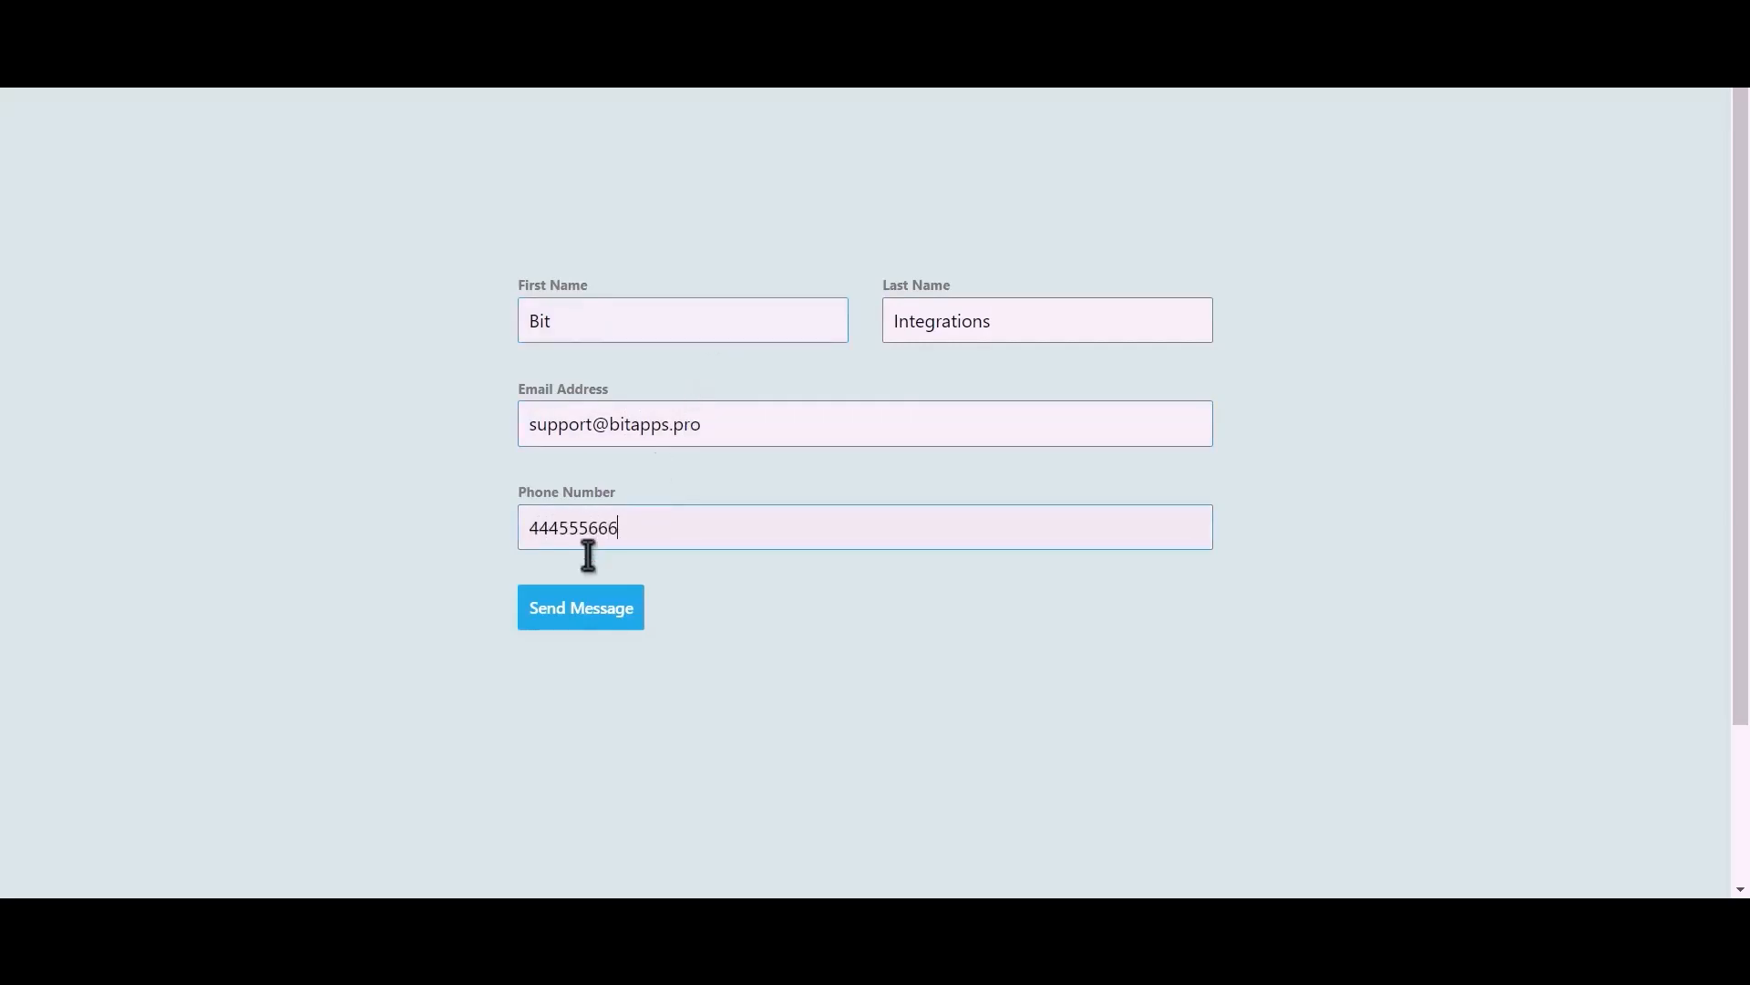
{"action": "left_click", "coordinate": [599, 617]}
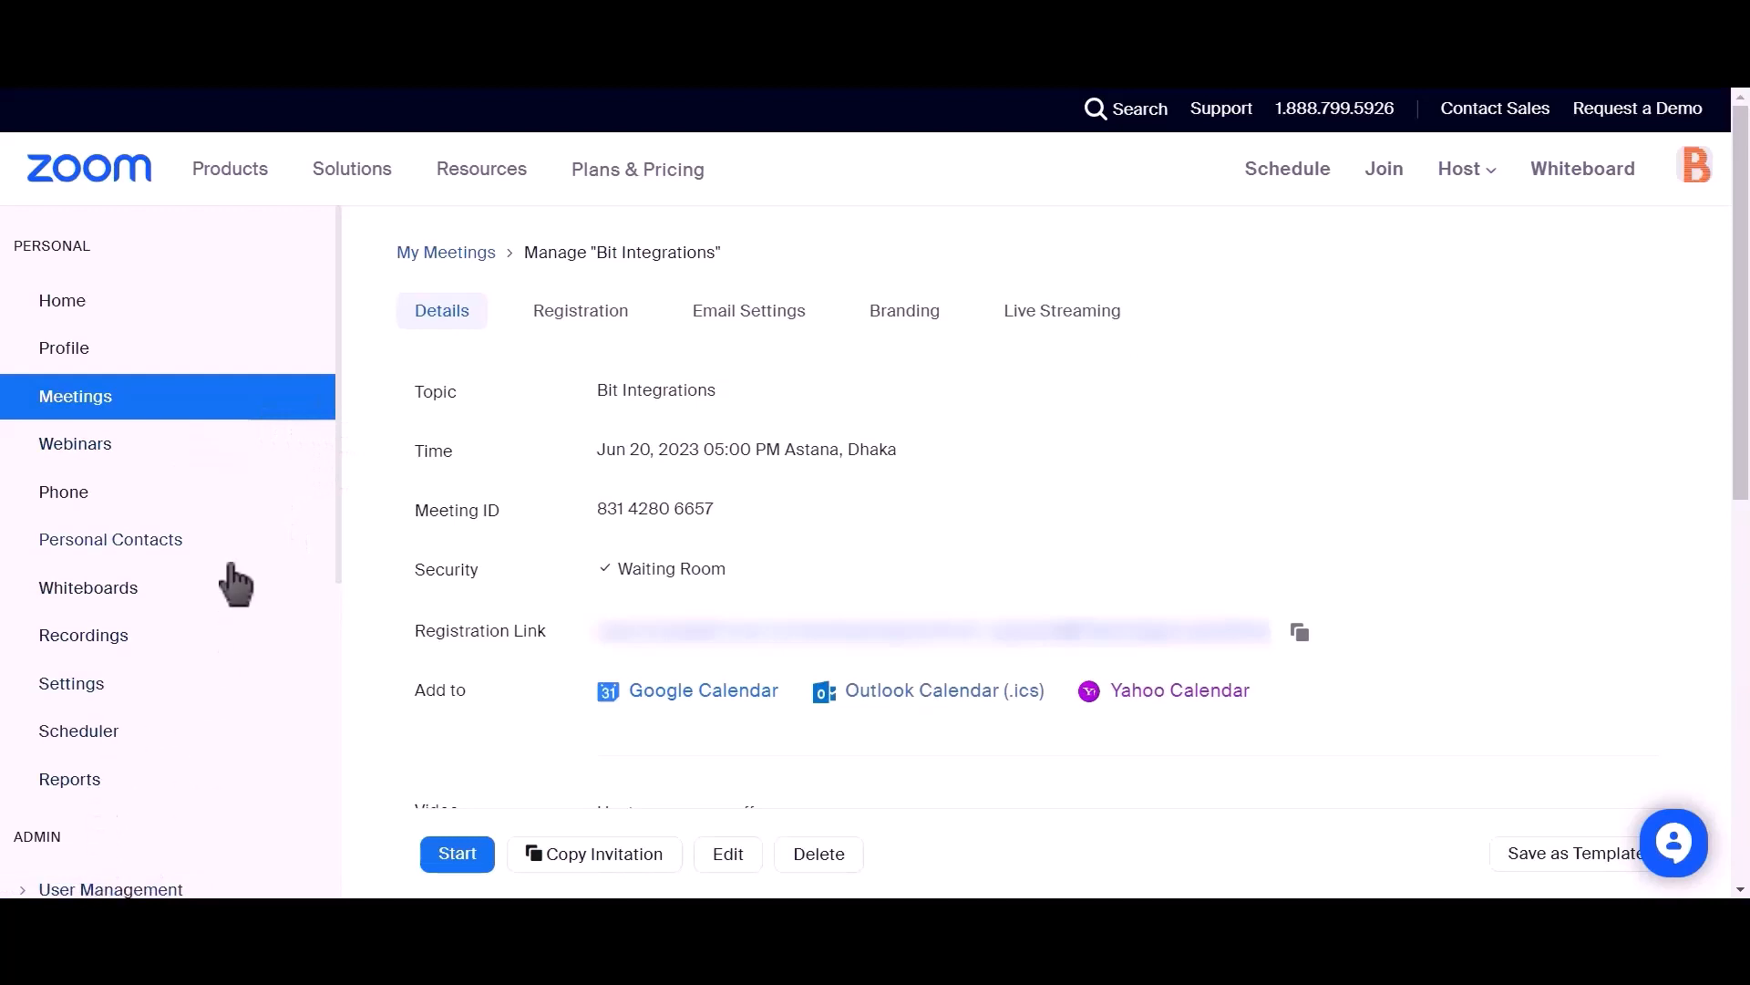
Step: Go to Admin > User Management > Users, Pending tab, and inspect the new pending user's email
{"action": "scroll", "coordinate": [234, 578], "scroll_direction": "down", "scroll_amount": 2}
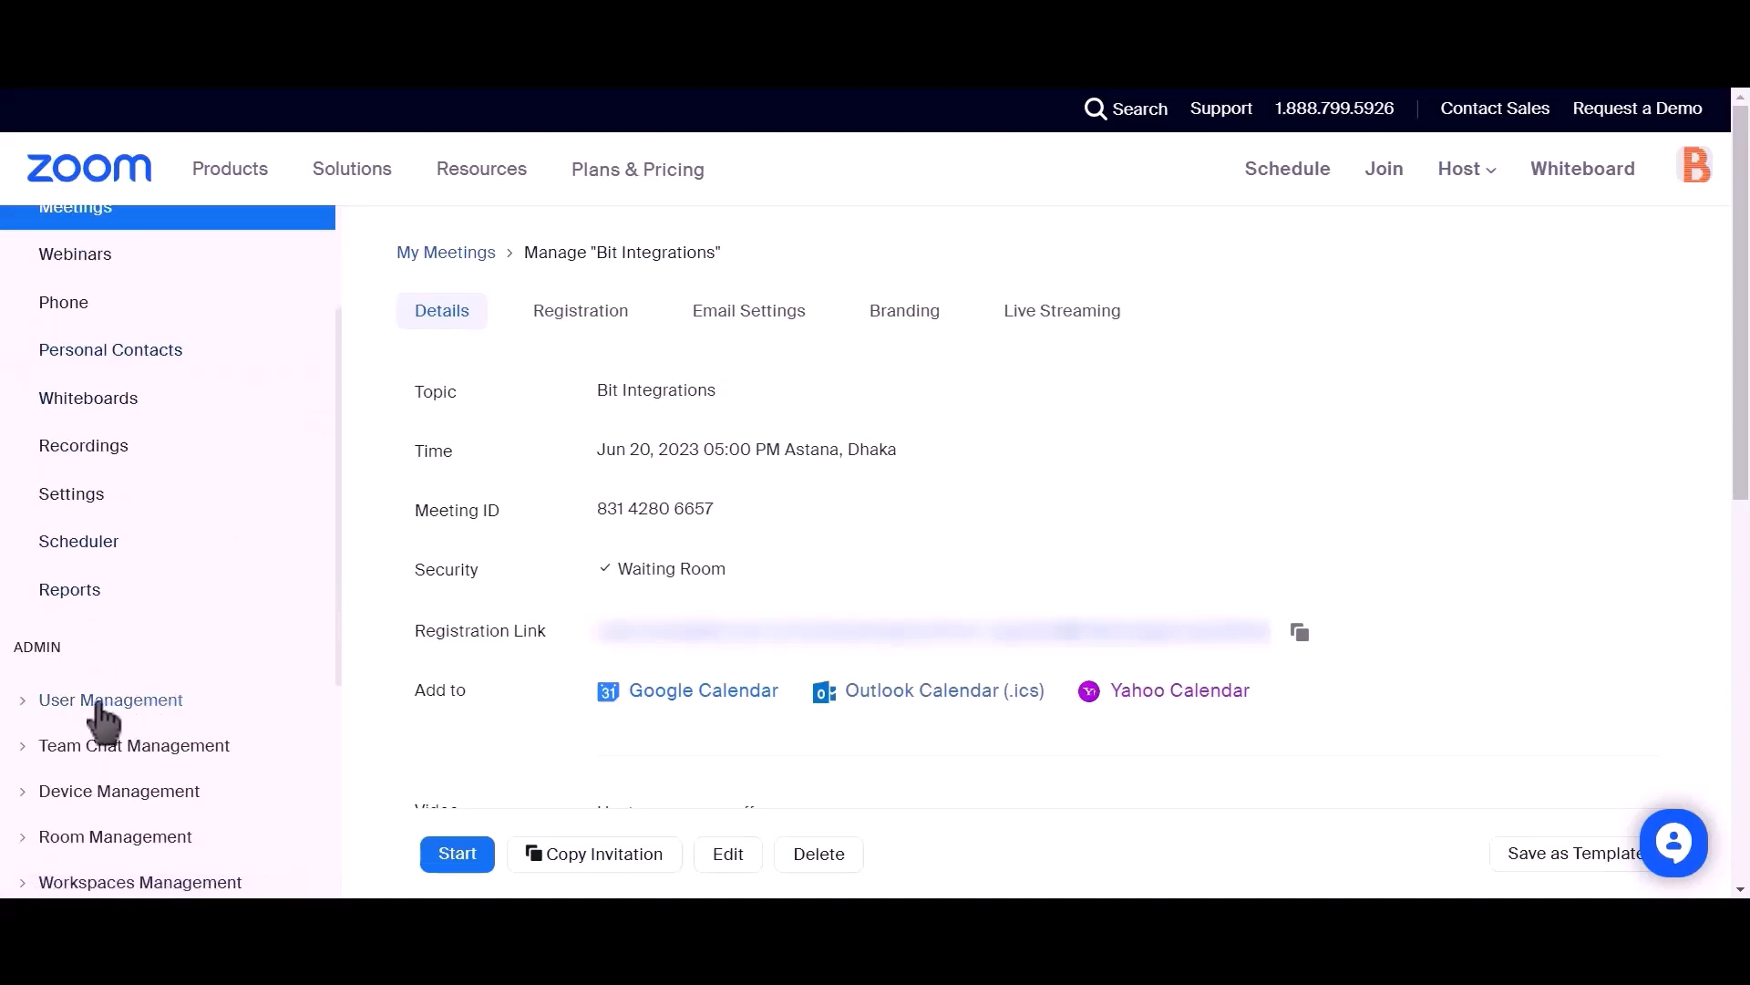
{"action": "left_click", "coordinate": [25, 702]}
{"action": "left_click", "coordinate": [78, 750]}
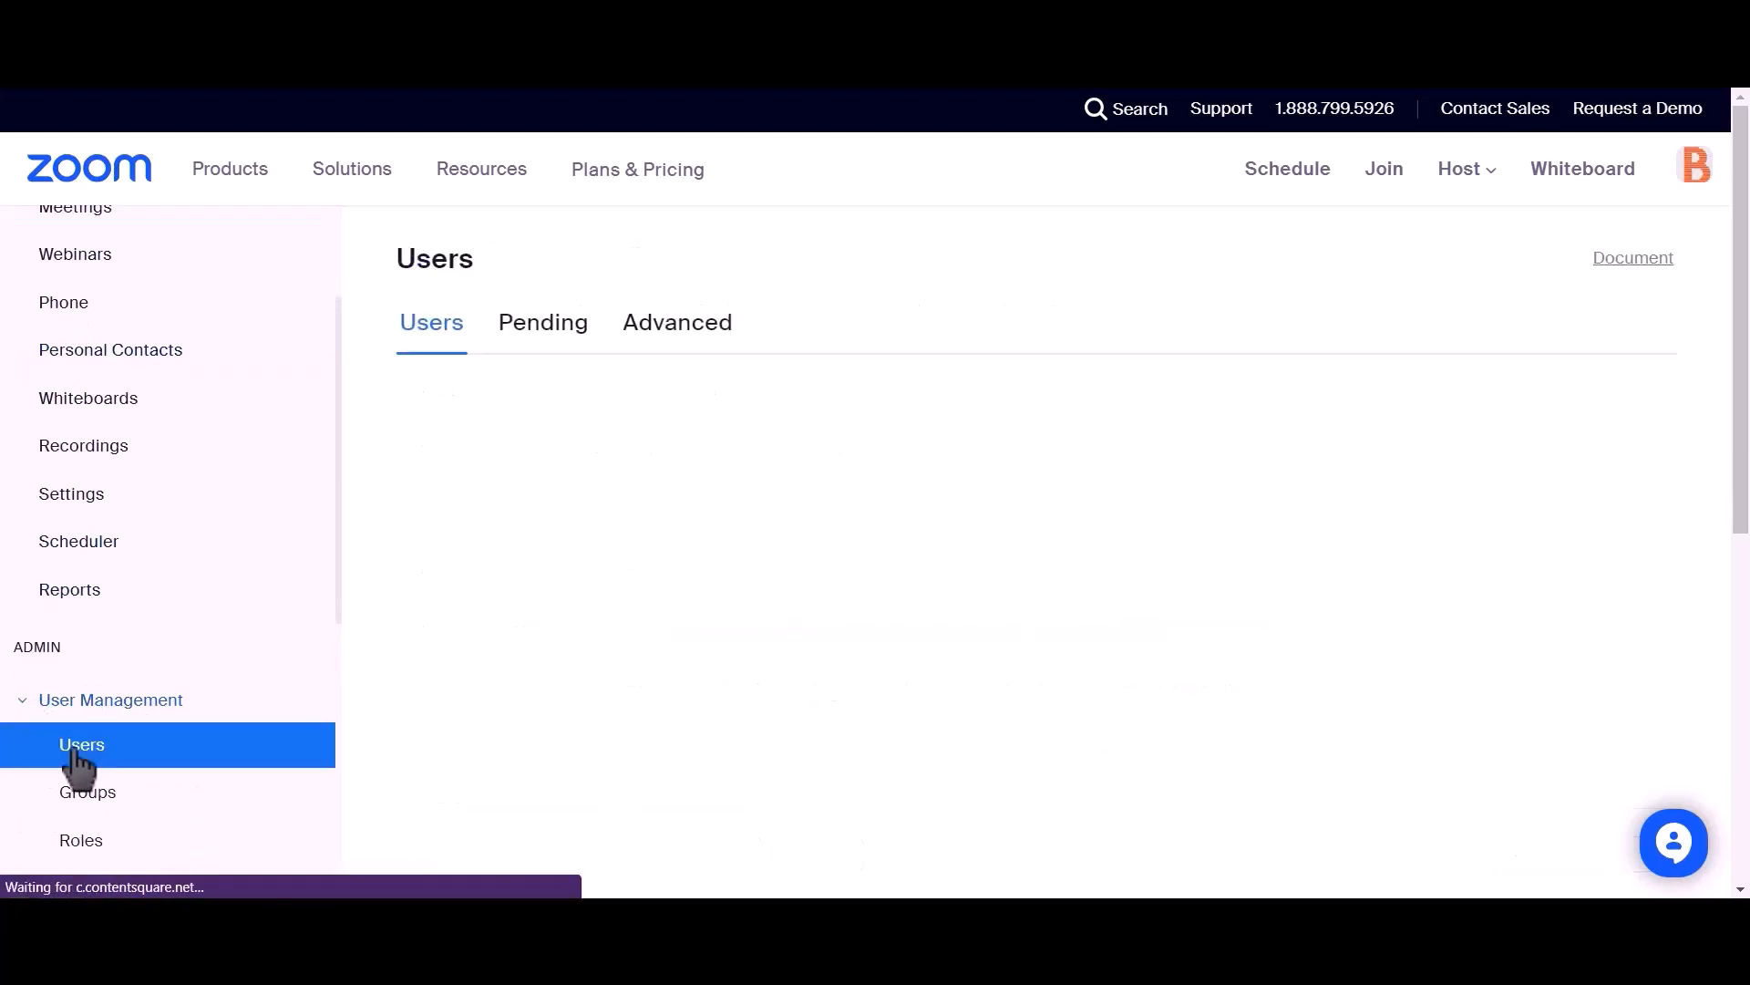
{"action": "left_click", "coordinate": [532, 344]}
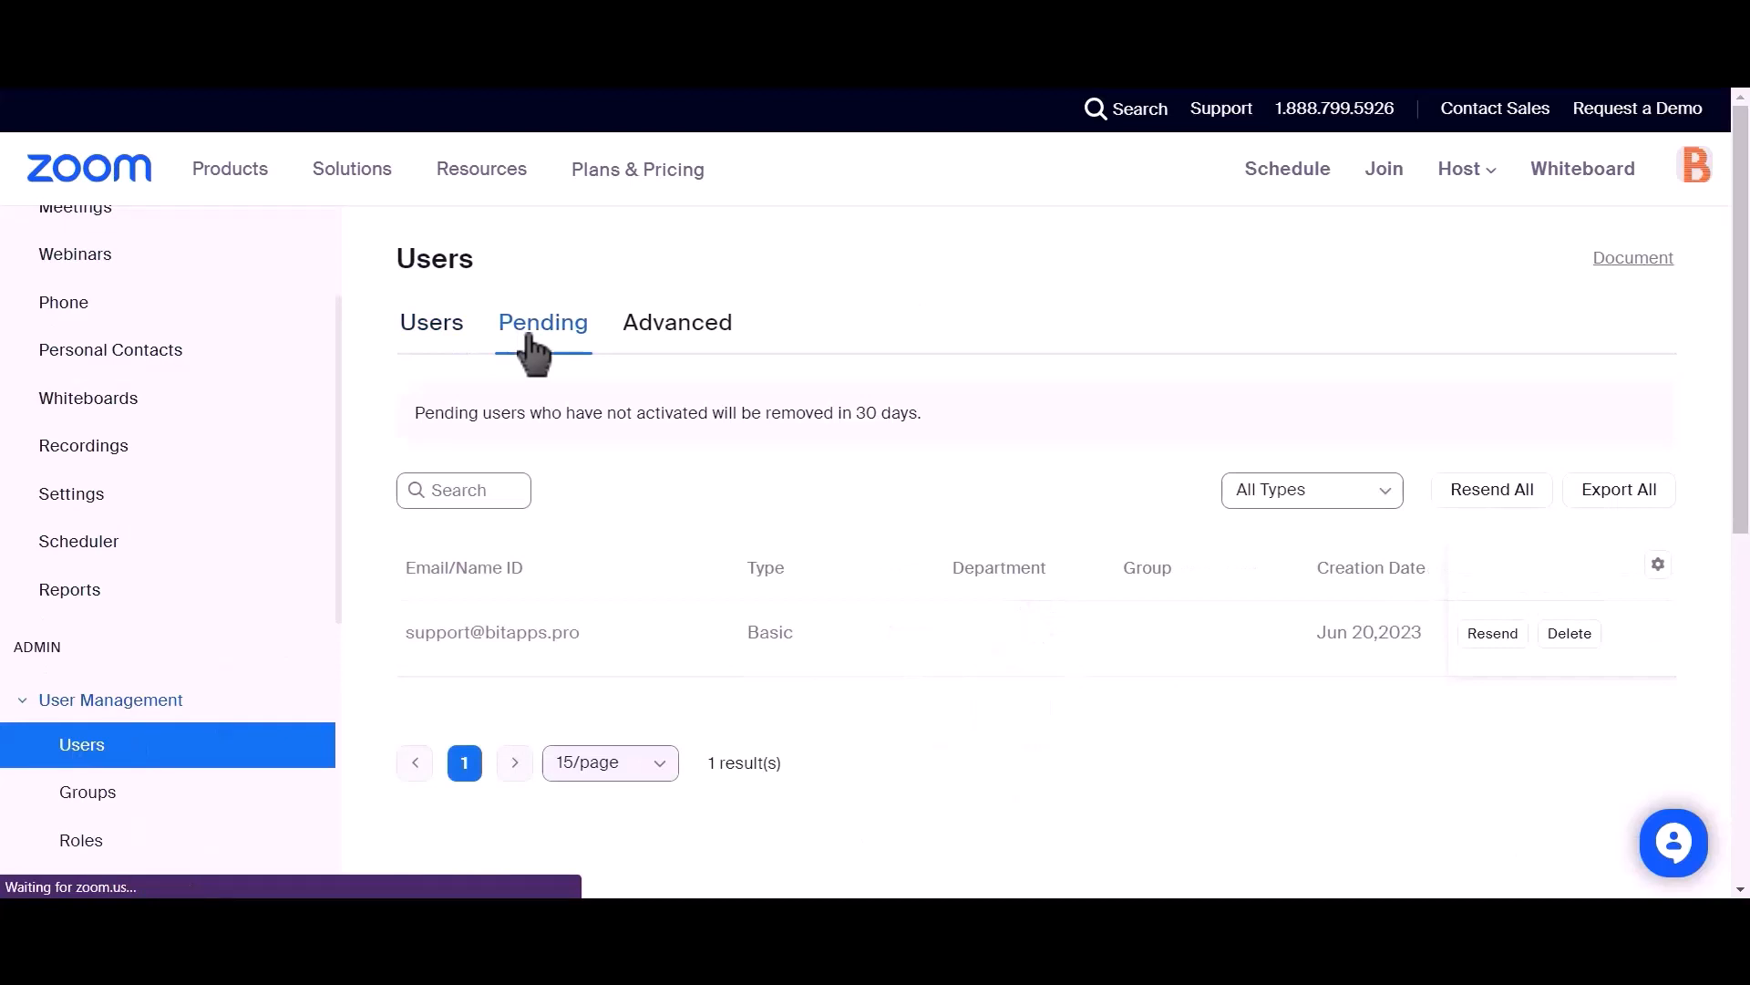
{"action": "left_click_drag", "start_coordinate": [606, 634], "coordinate": [824, 687]}
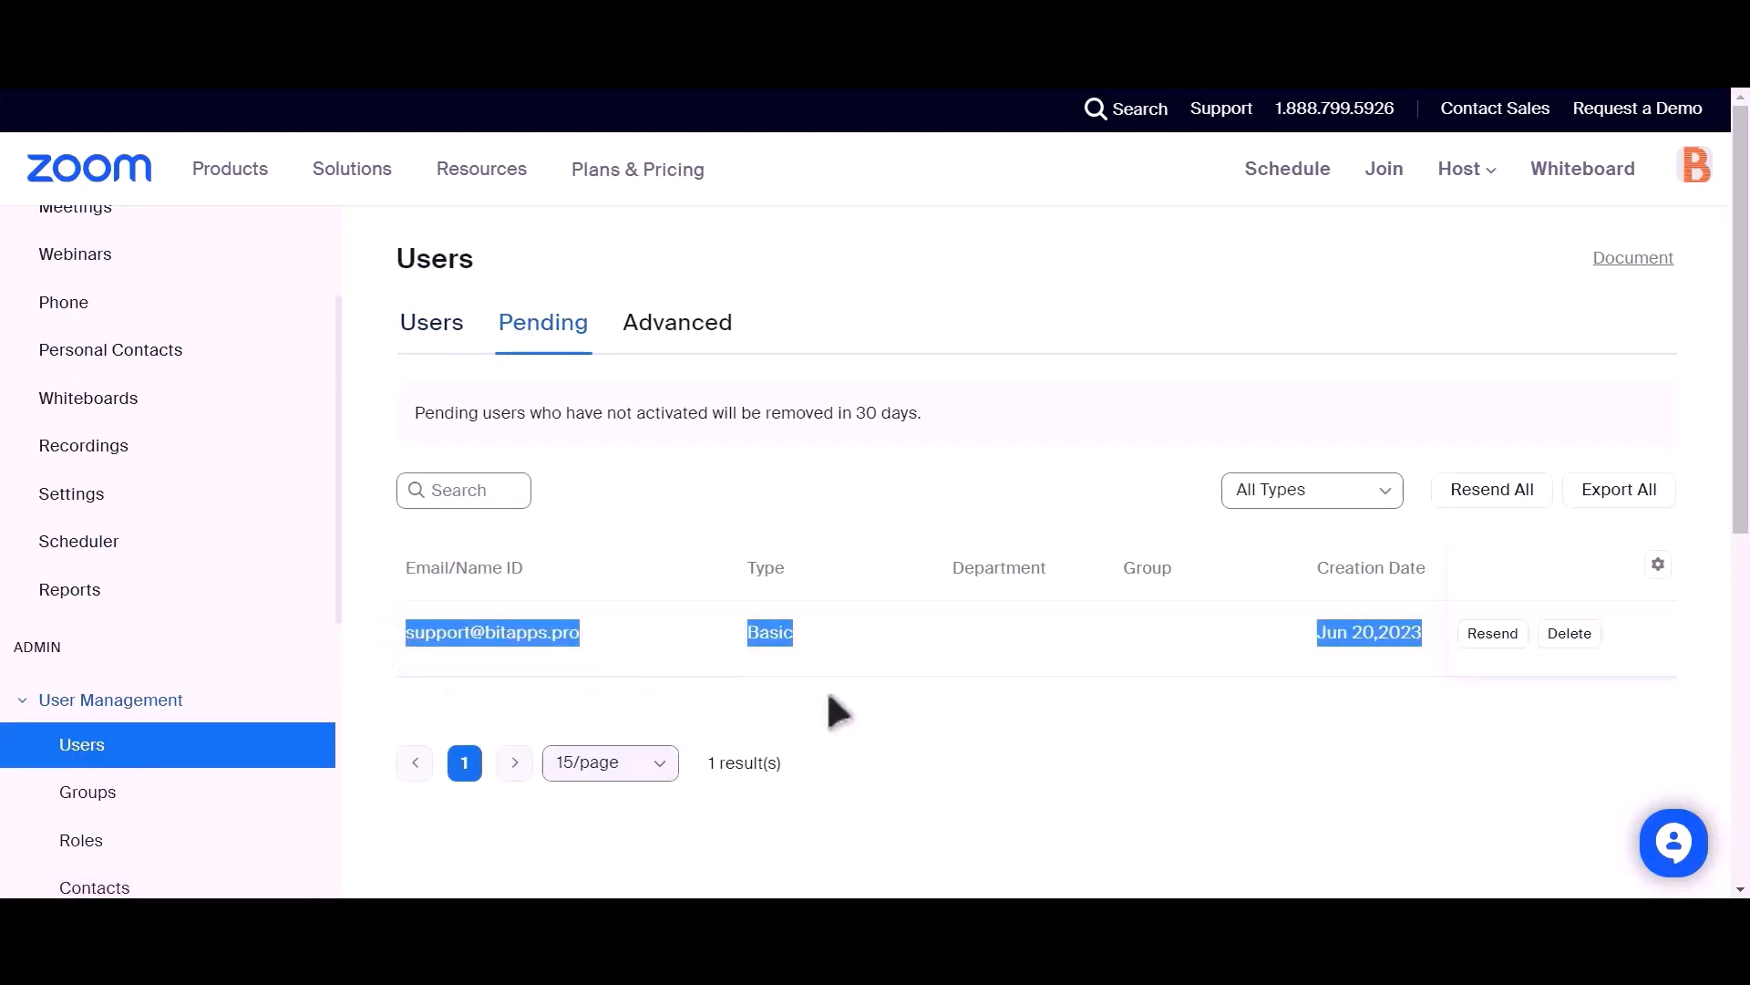
{"action": "left_click", "coordinate": [837, 709]}
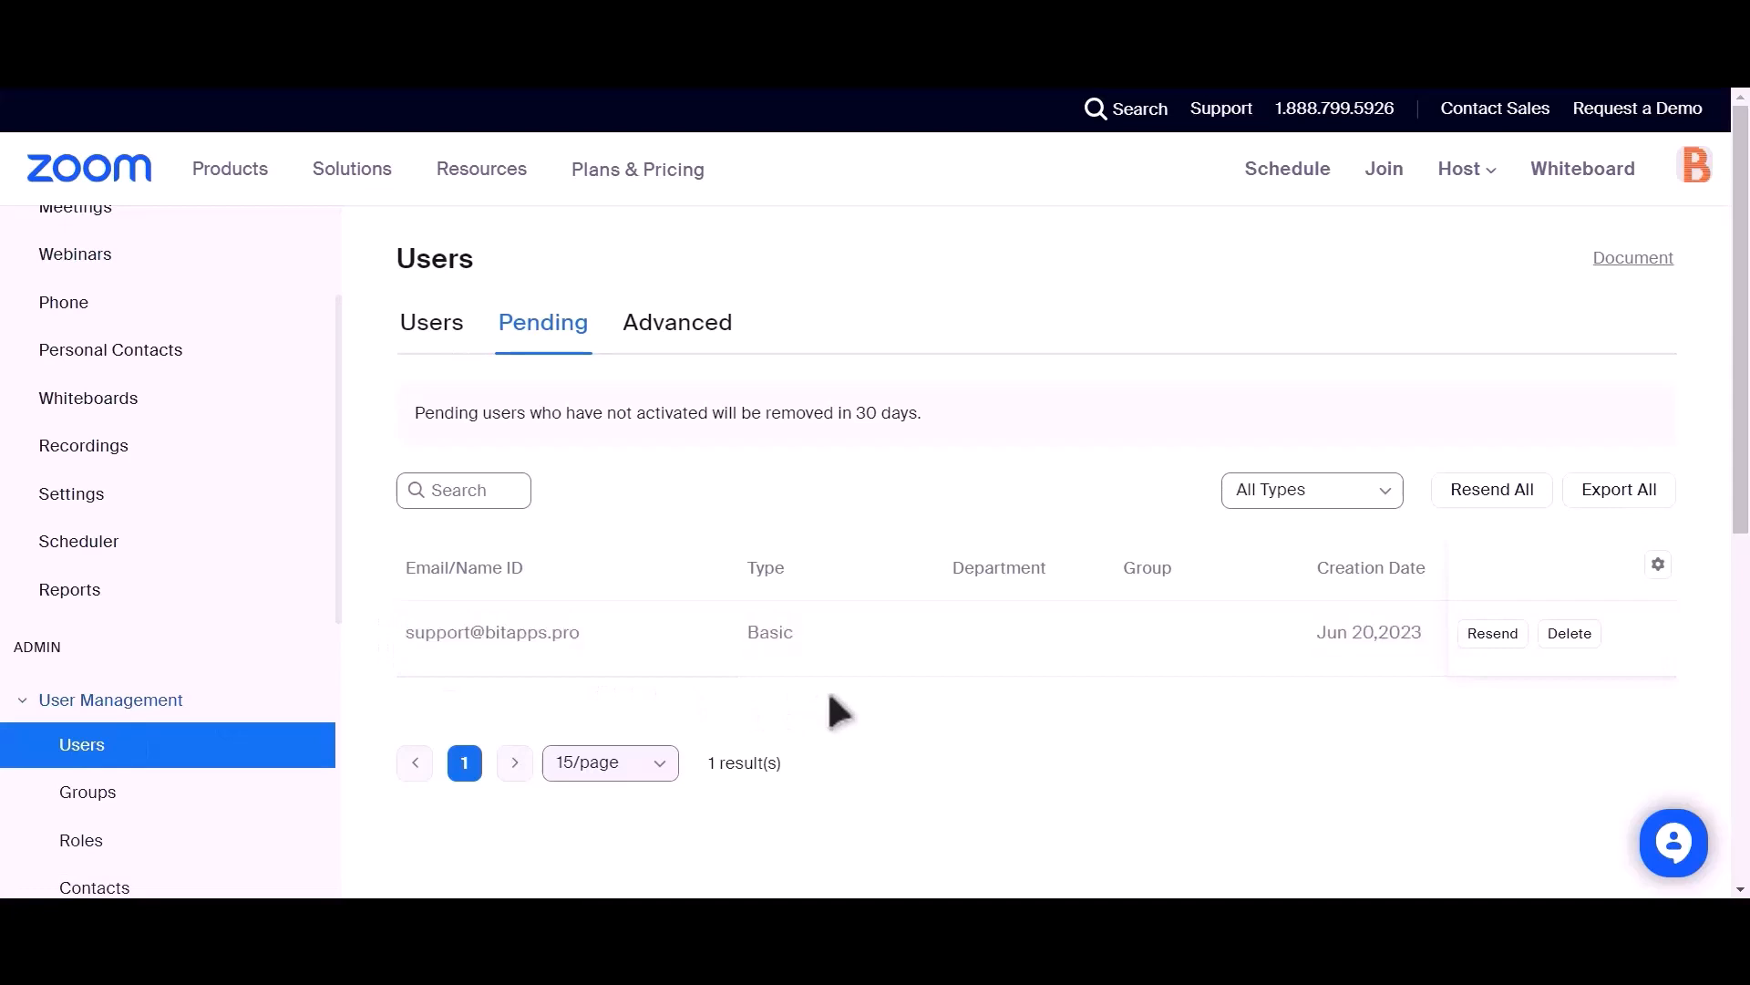